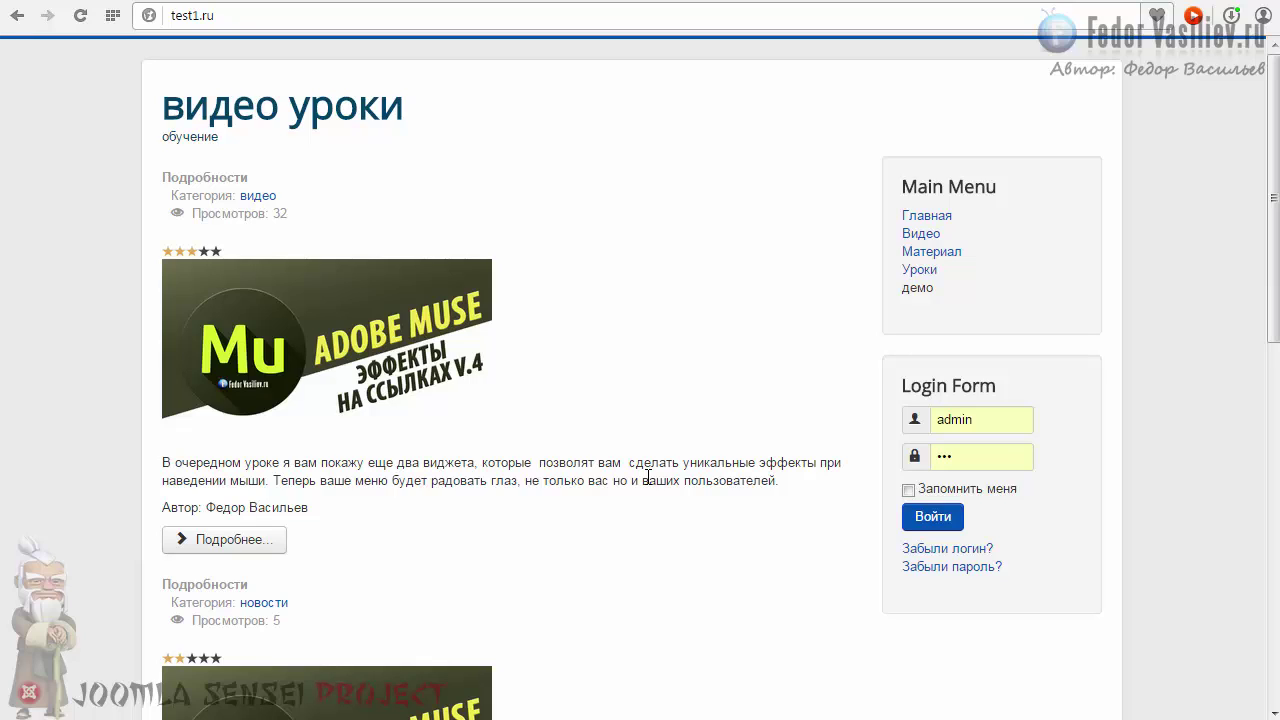
Examine the test1.ru front page from the site title and sidebar modules down to the page footer
drag(422, 111, 180, 112)
click(159, 112)
drag(1273, 198, 1273, 558)
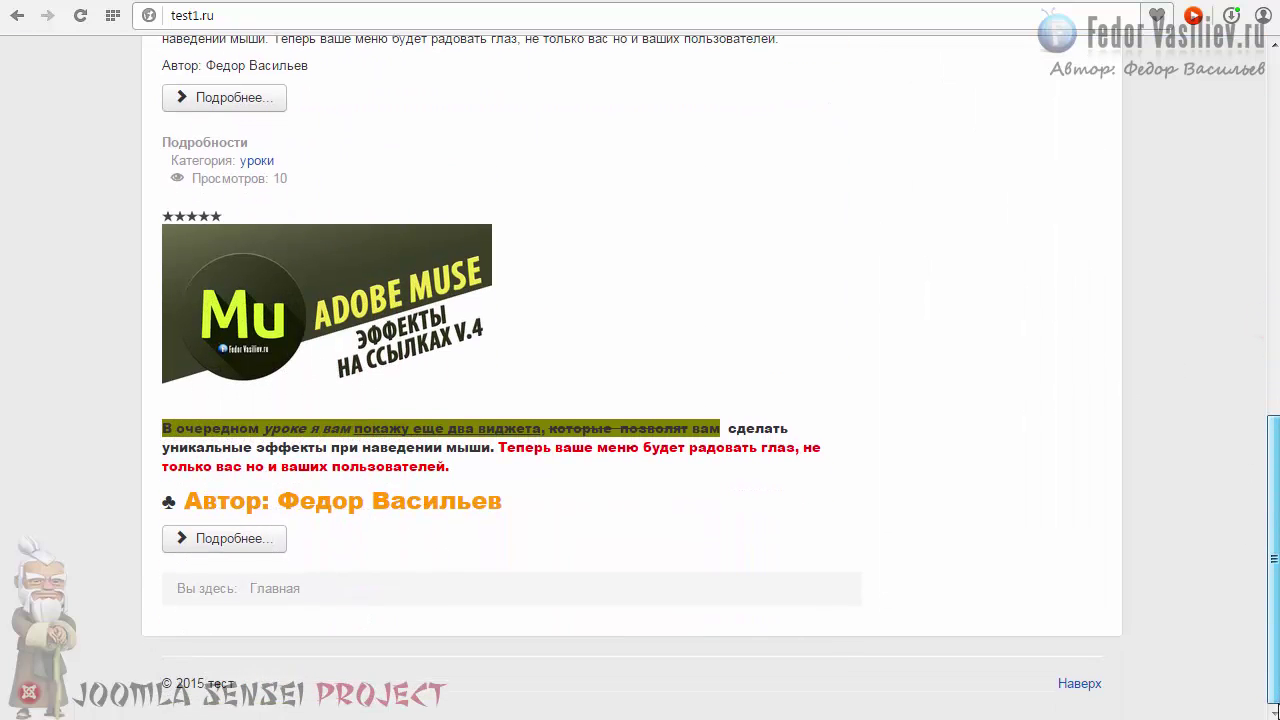
scroll(1227, 295, up, 10)
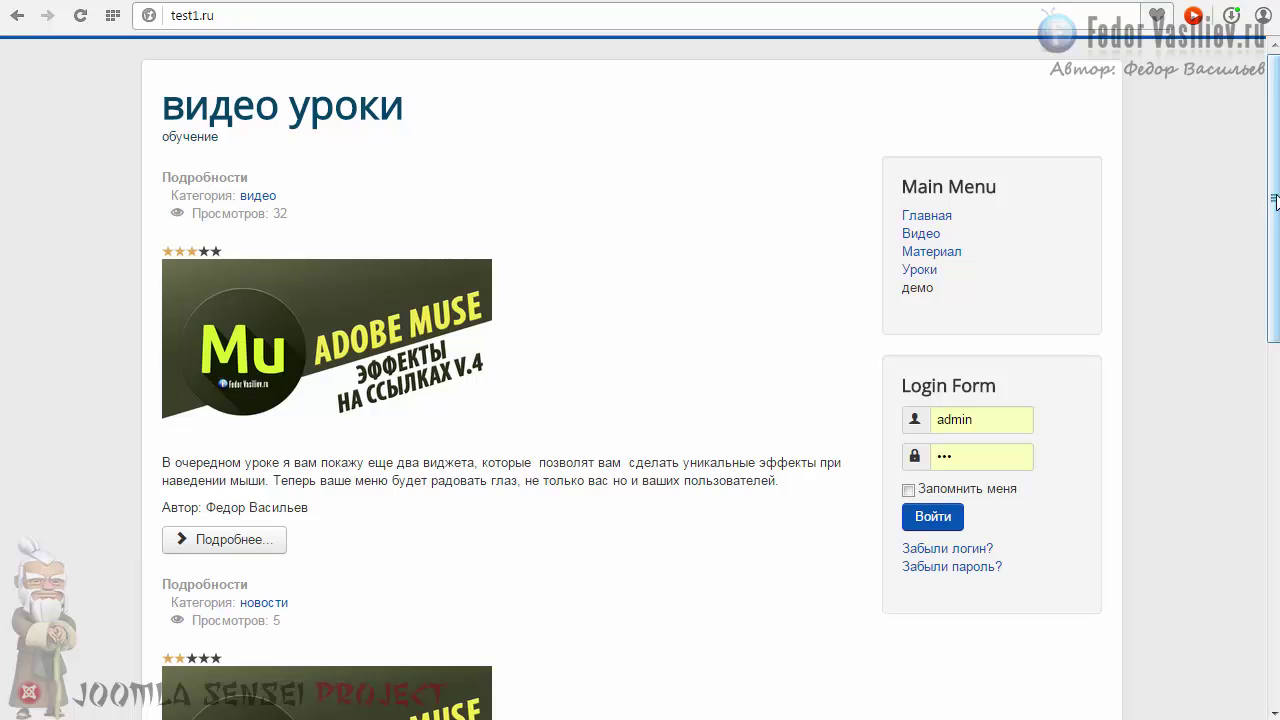
drag(1275, 200, 1273, 625)
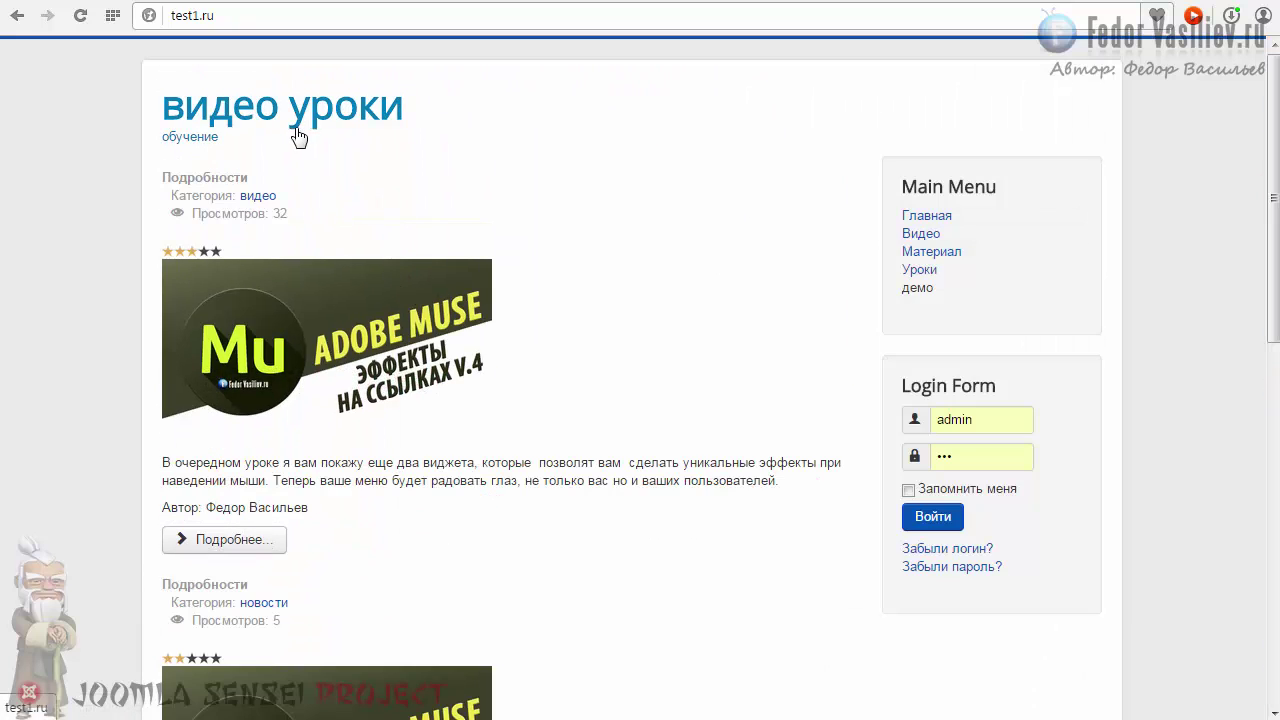
scroll(1220, 641, down, 10)
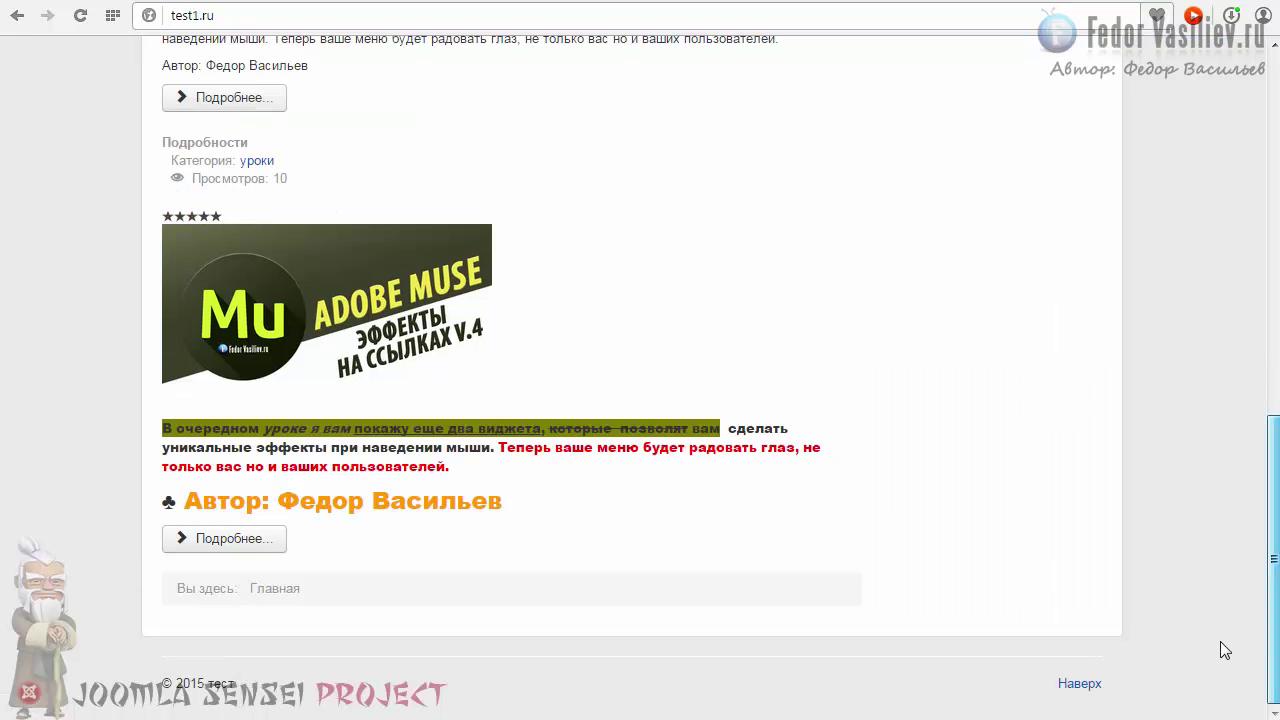
scroll(1220, 641, up, 10)
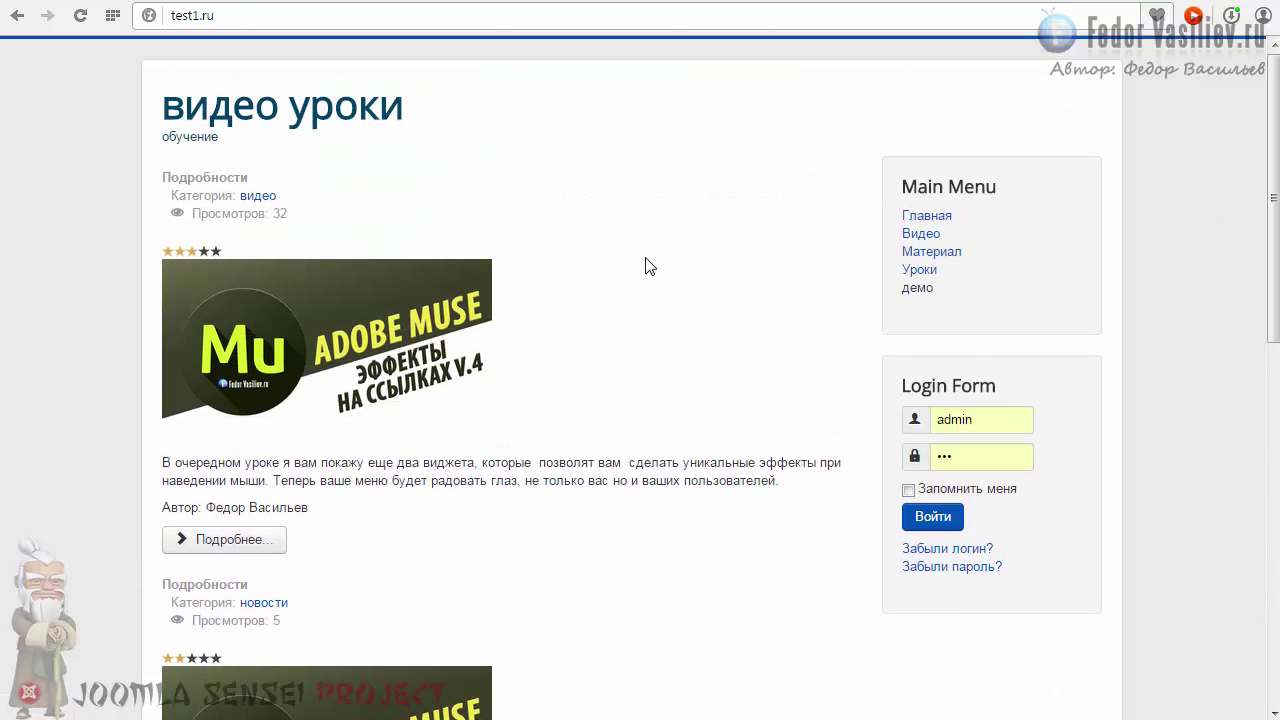
scroll(646, 264, down, 10)
scroll(646, 264, up, 10)
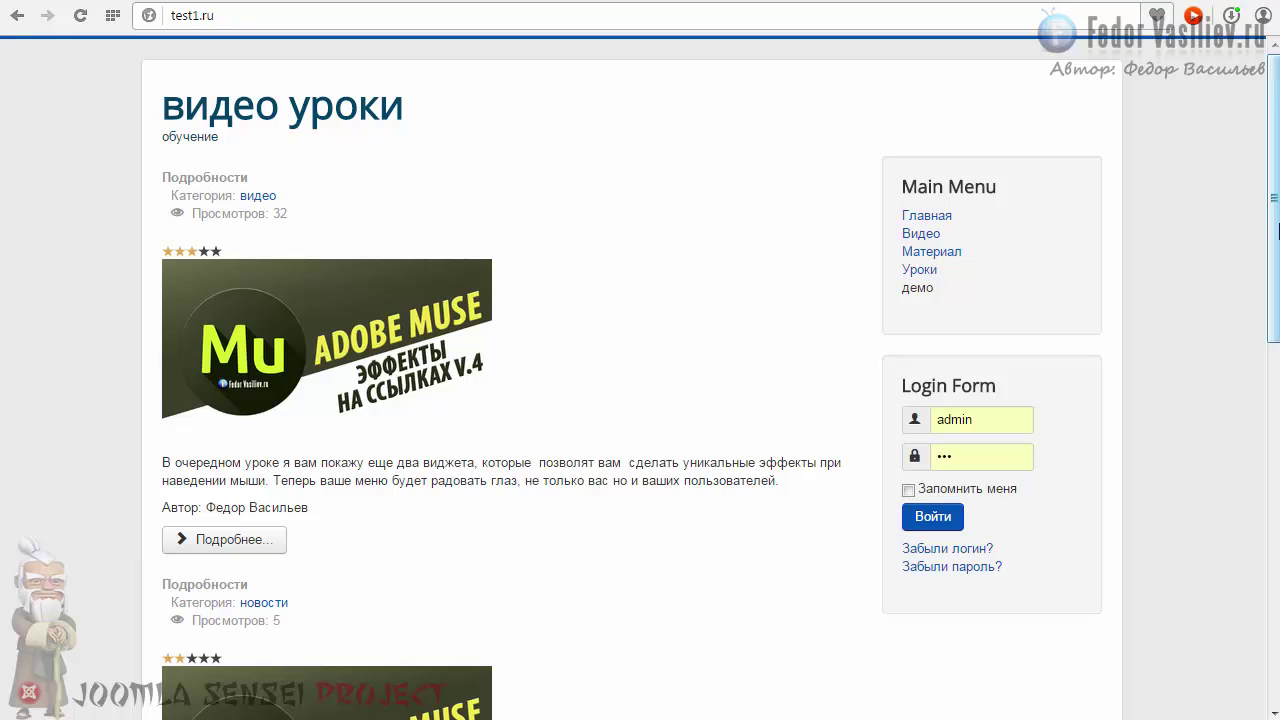
scroll(1234, 575, down, 5)
In the Joomla administration, enable "Просмотр позиций модулей" in the template manager's settings, then save and close them
key(ctrl+Tab)
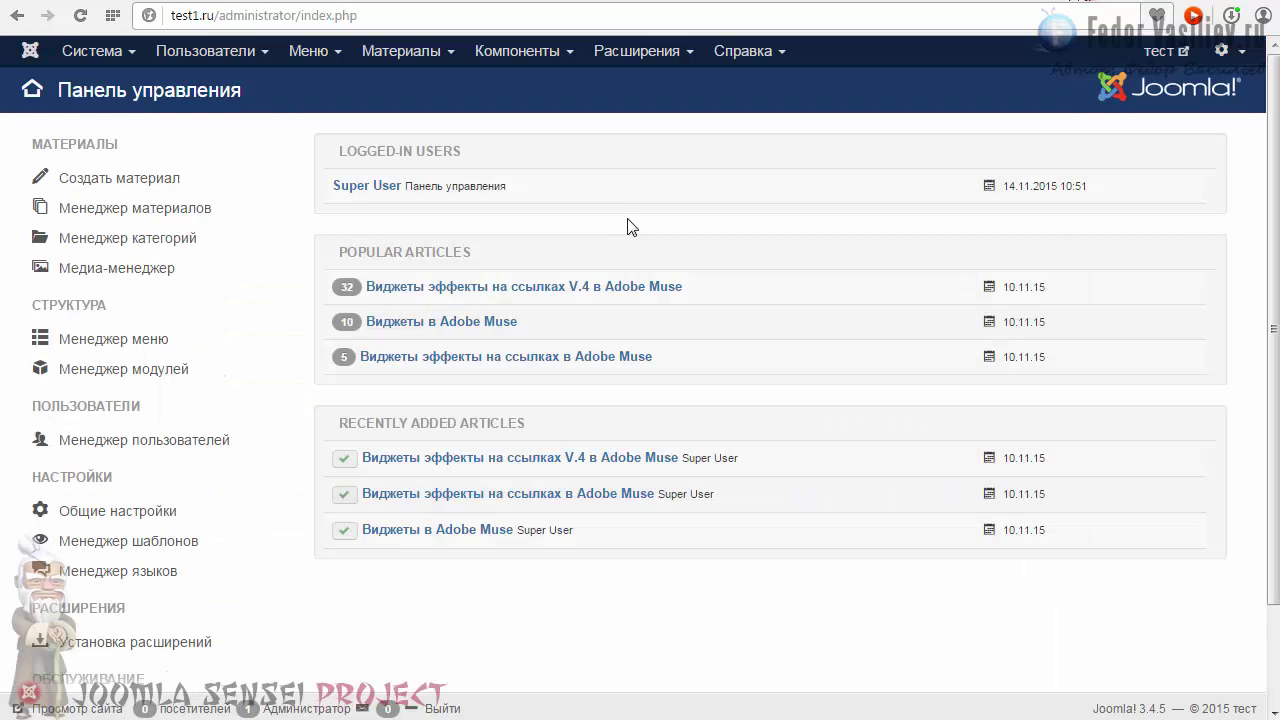
click(643, 55)
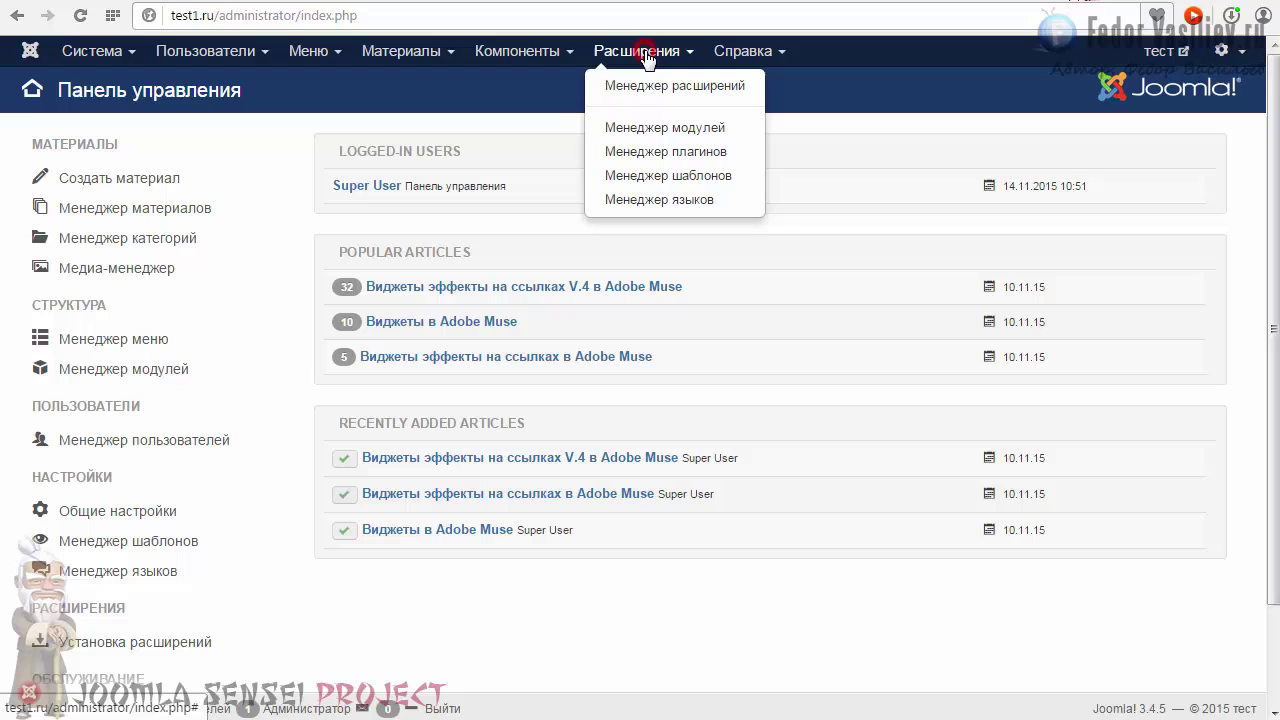
click(656, 175)
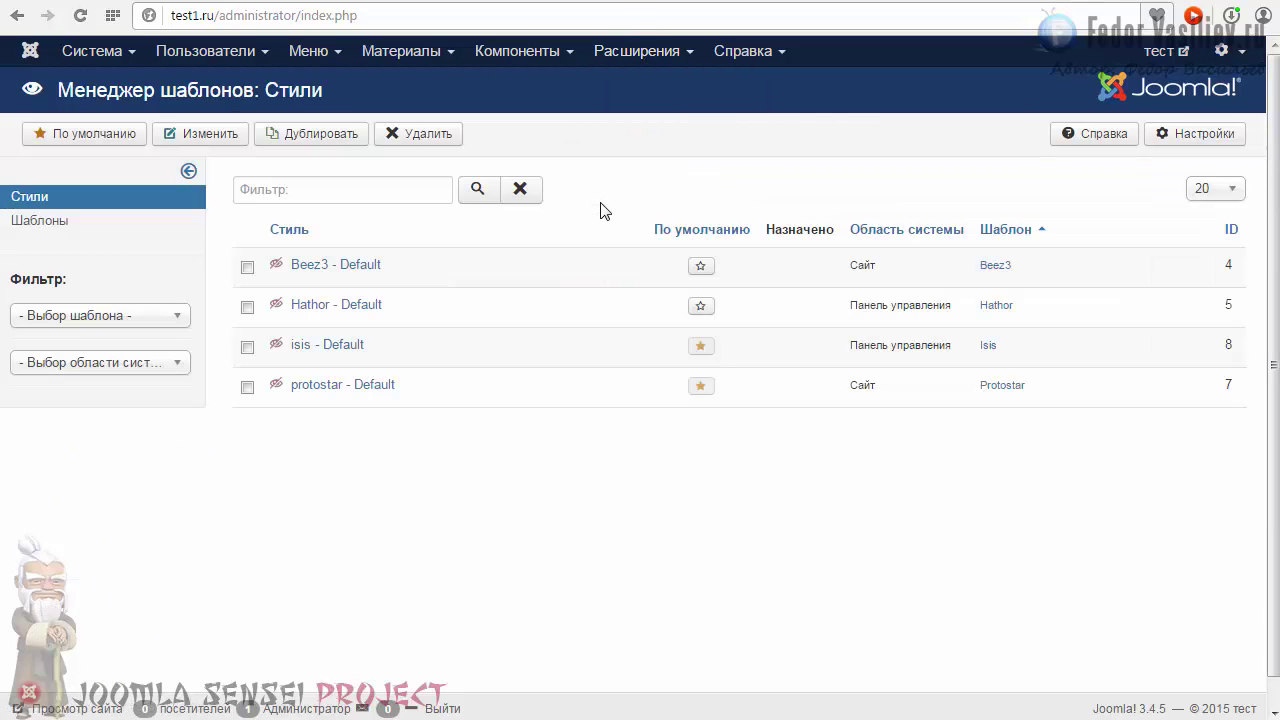
click(1197, 140)
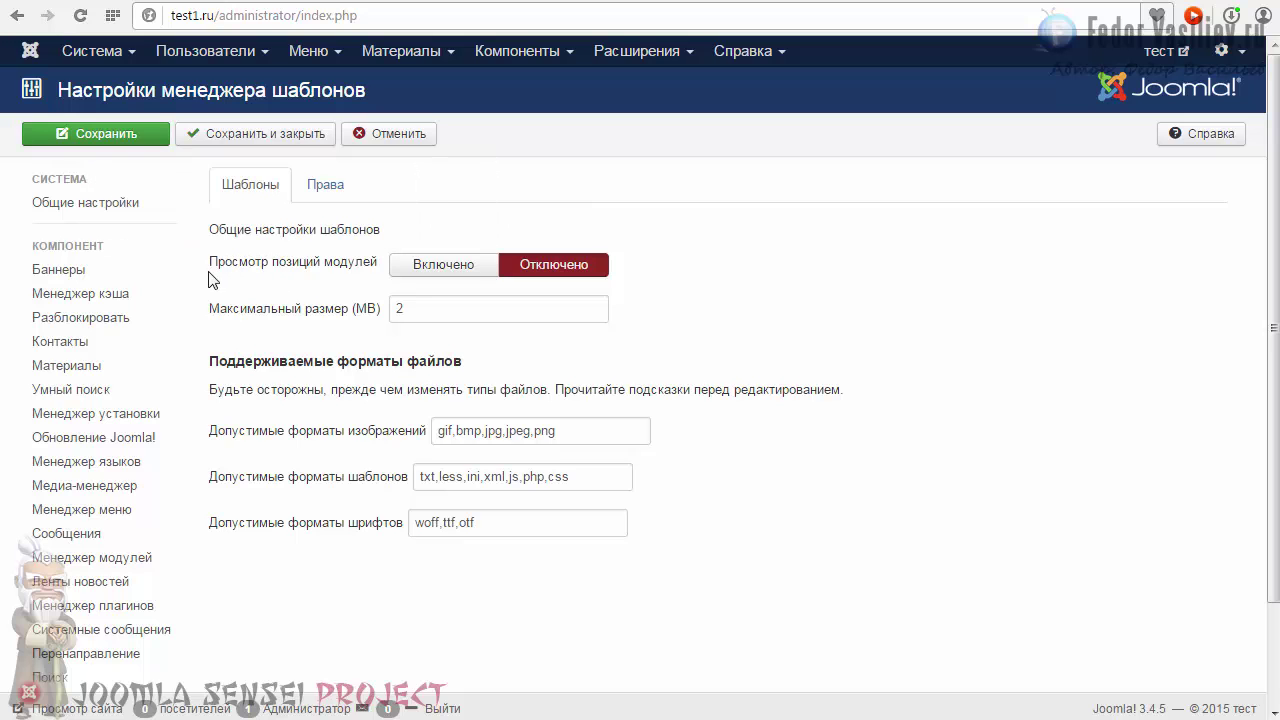
mouse_move(215, 272)
click(415, 270)
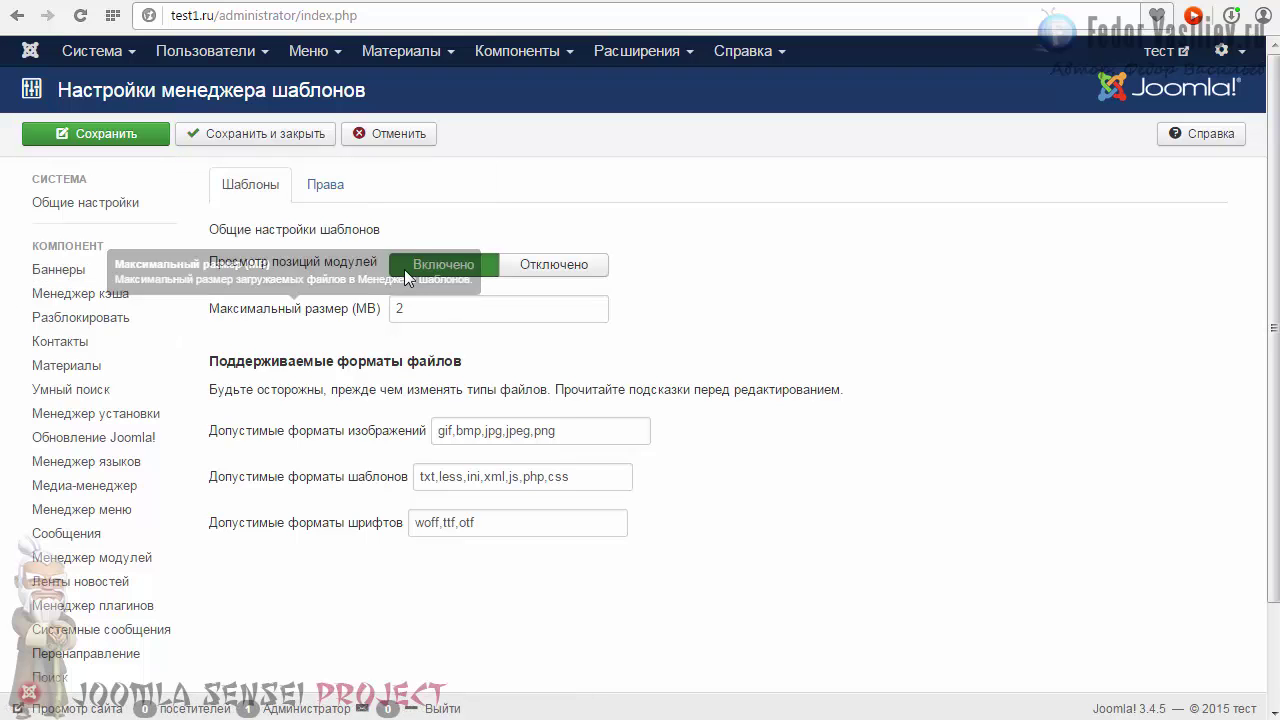
click(252, 138)
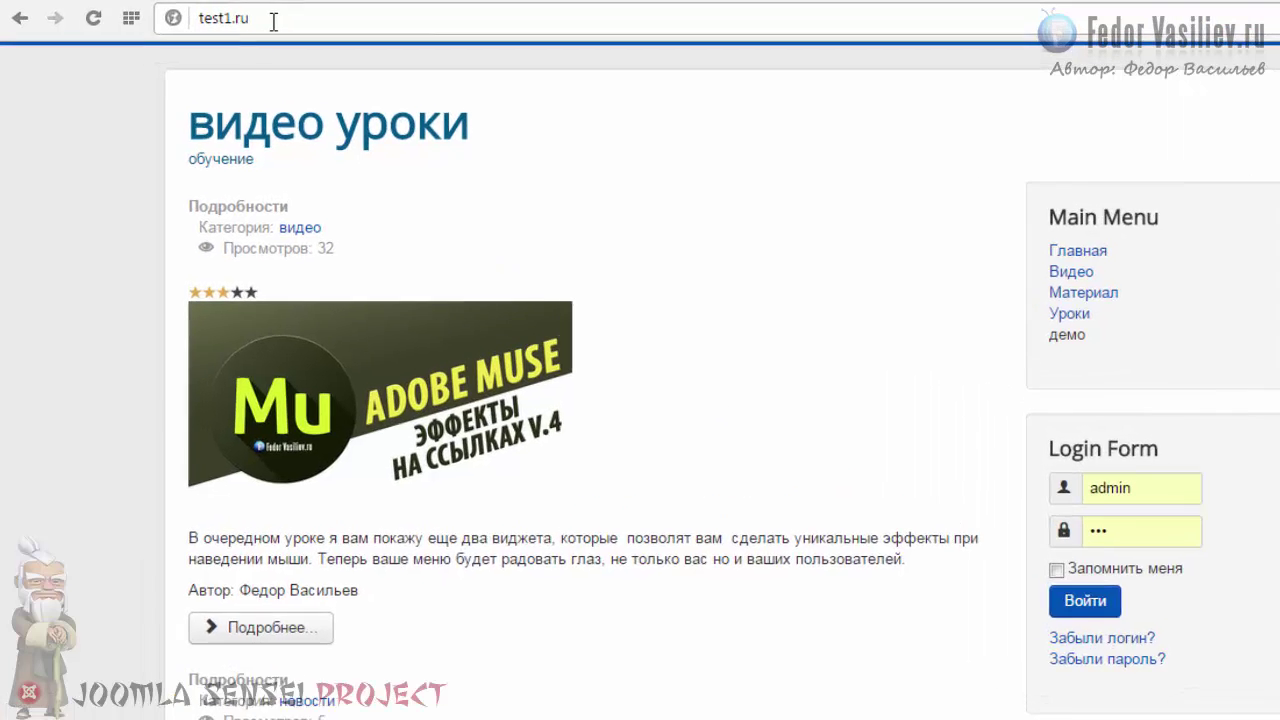
Load the site's front page with the module position preview at test1.ru/?tp=1
click(251, 19)
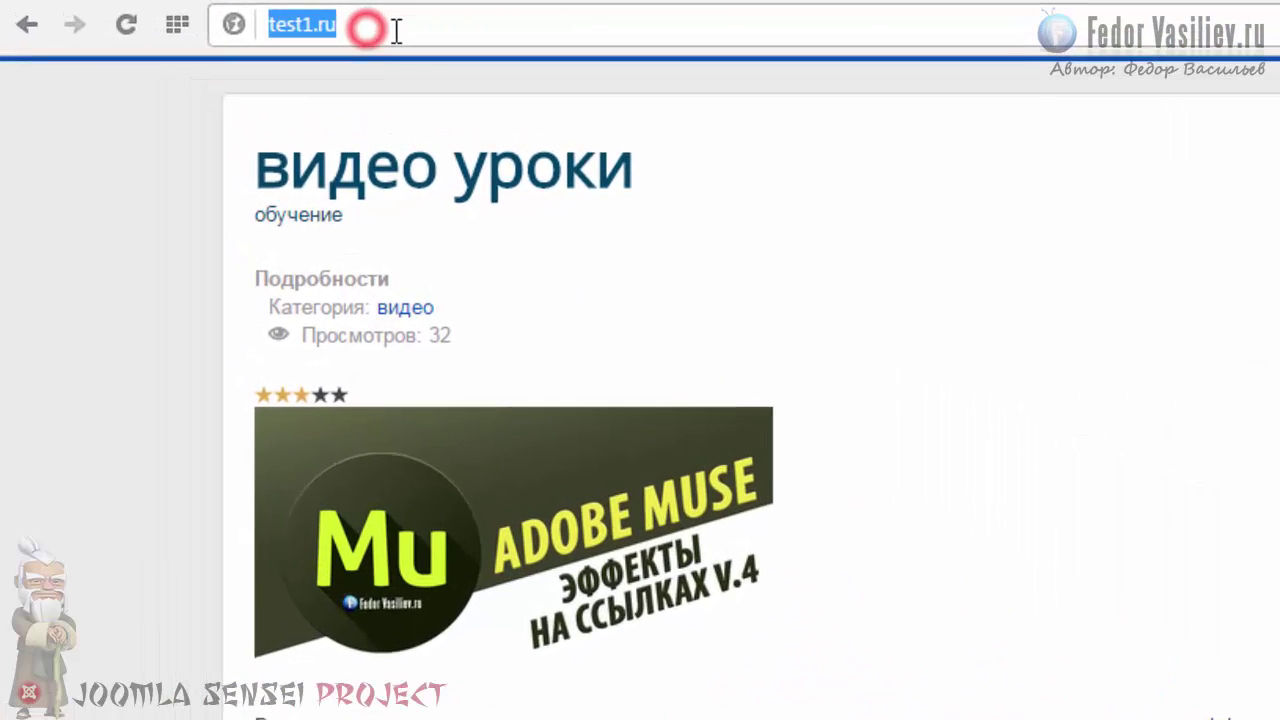
click(251, 19)
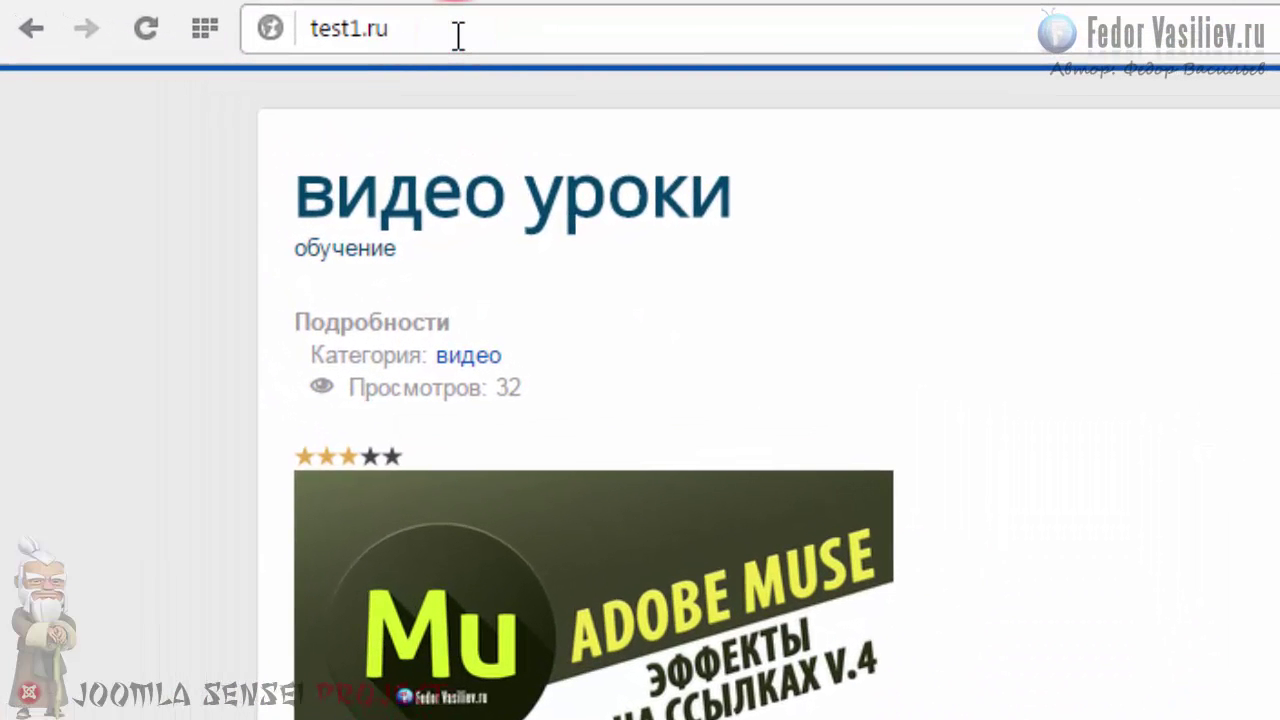
text(/)
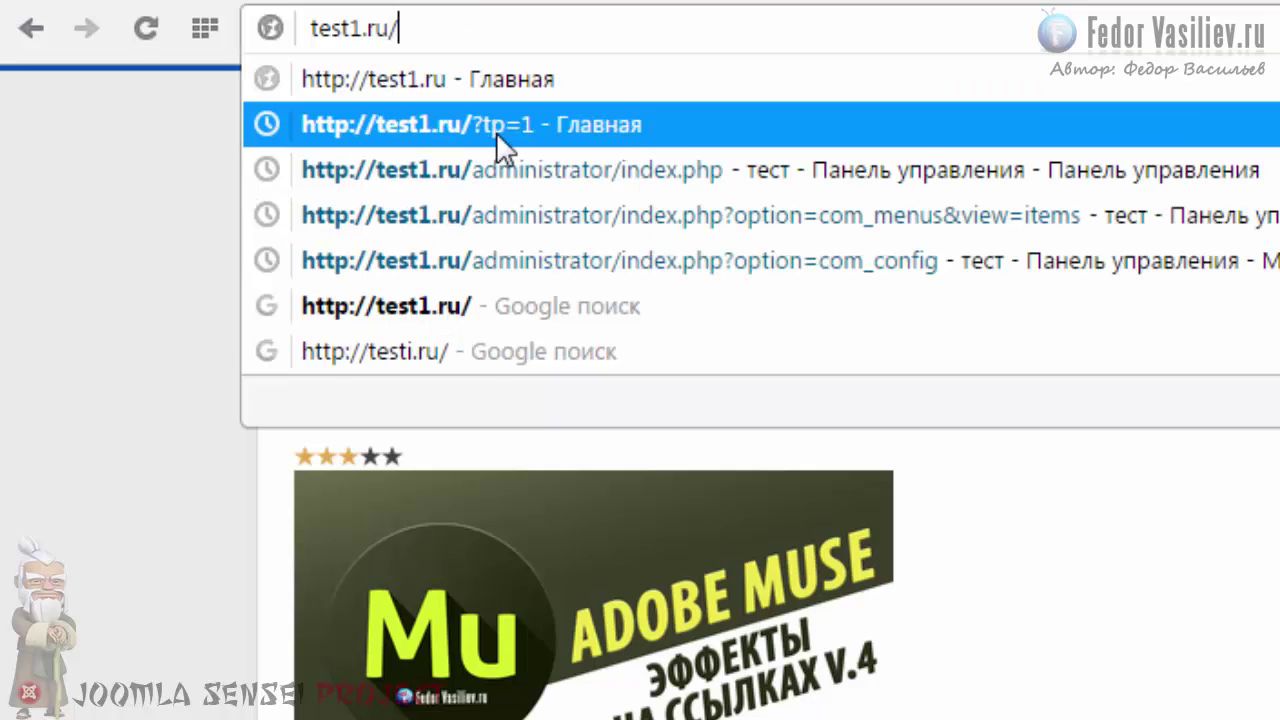
click(496, 130)
click(423, 30)
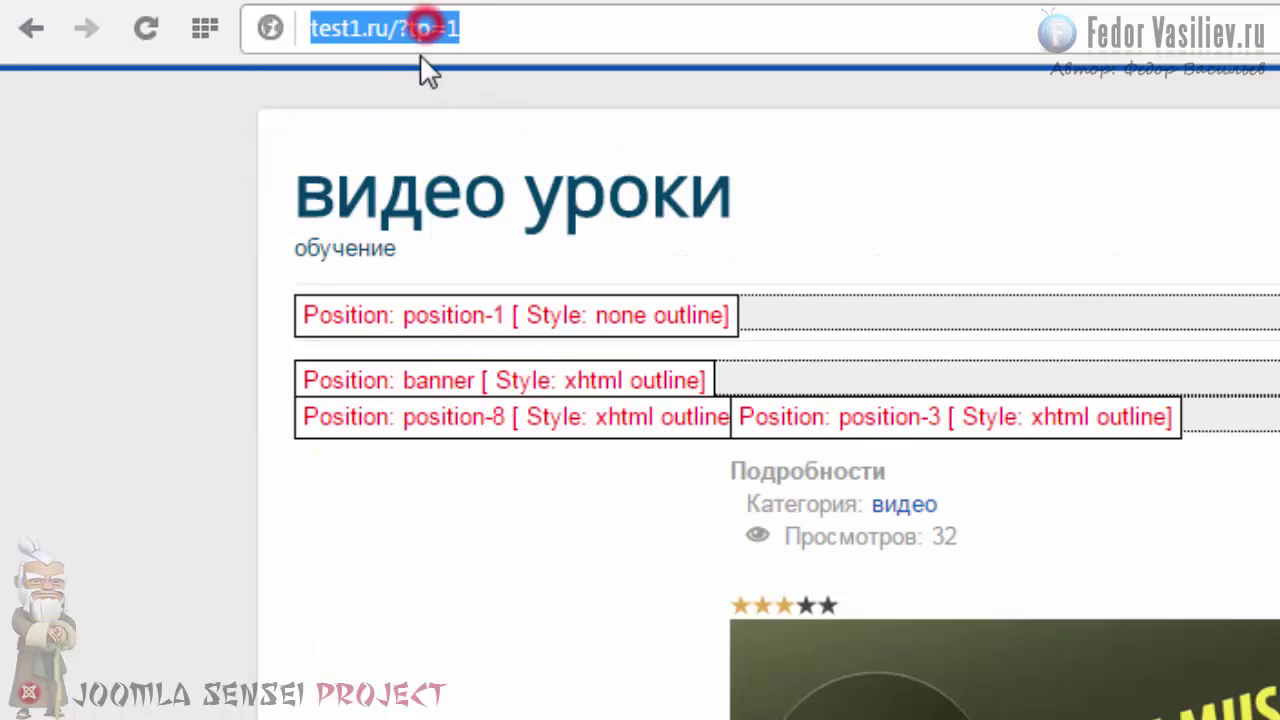
click(423, 34)
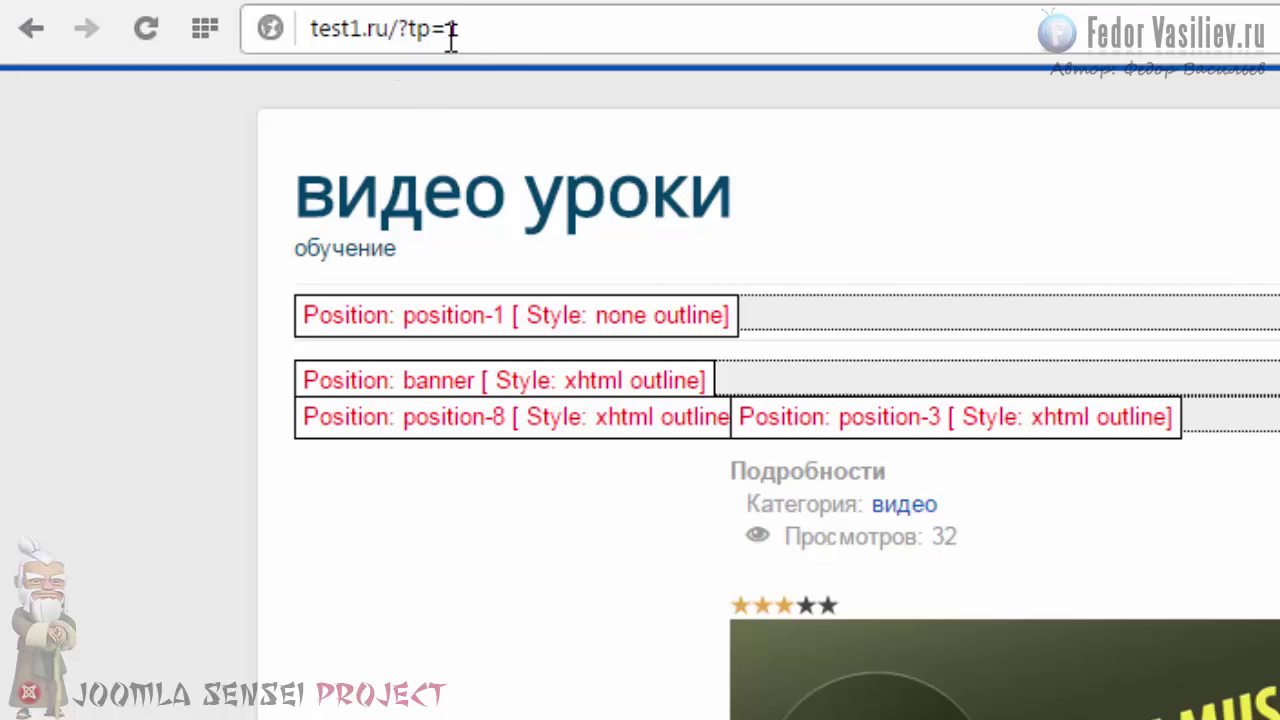
drag(466, 22, 397, 30)
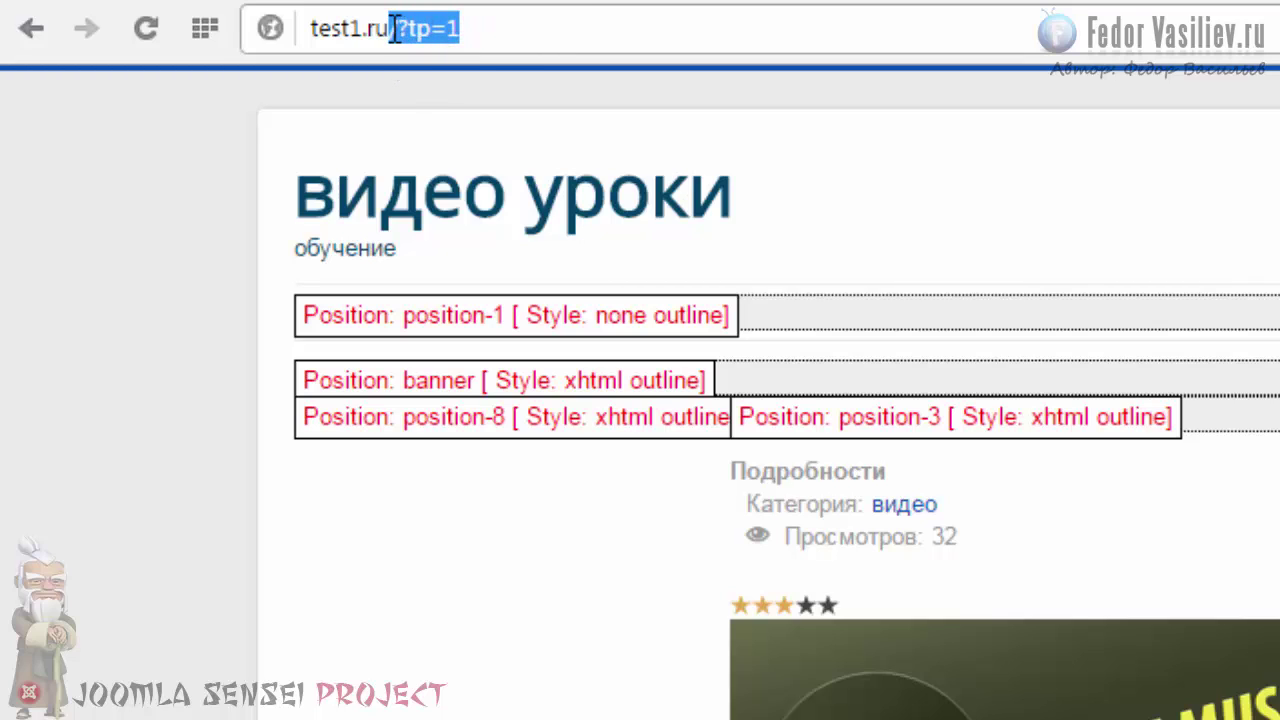
click(470, 28)
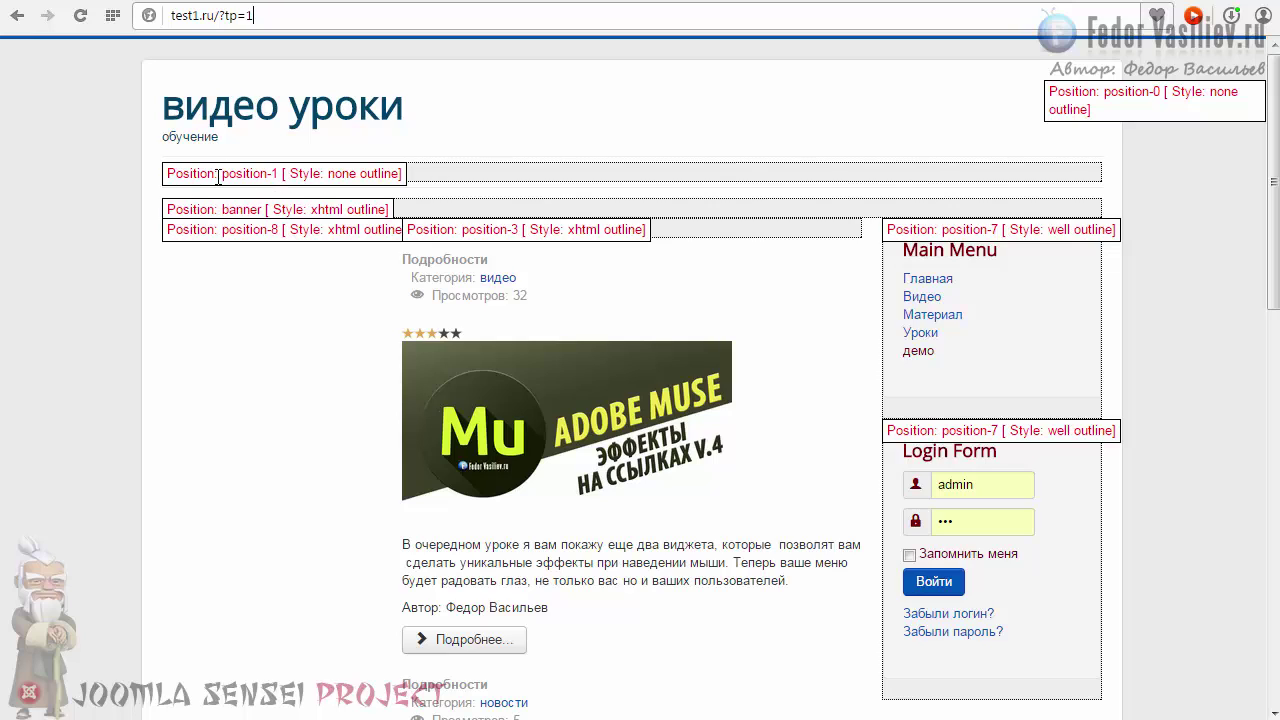
Examine the module position labels in the page's header area, above the Main Menu and Login Form modules, and in the upper corner
drag(222, 174, 277, 173)
drag(222, 209, 280, 237)
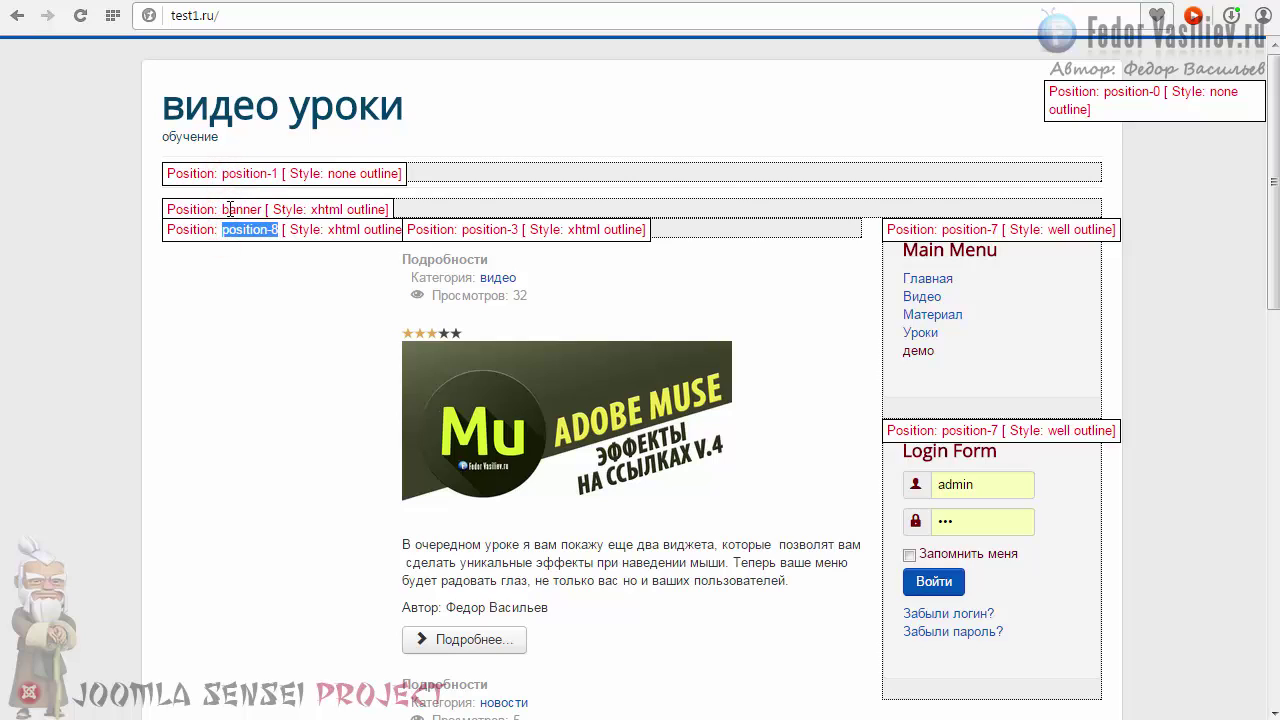
click(248, 205)
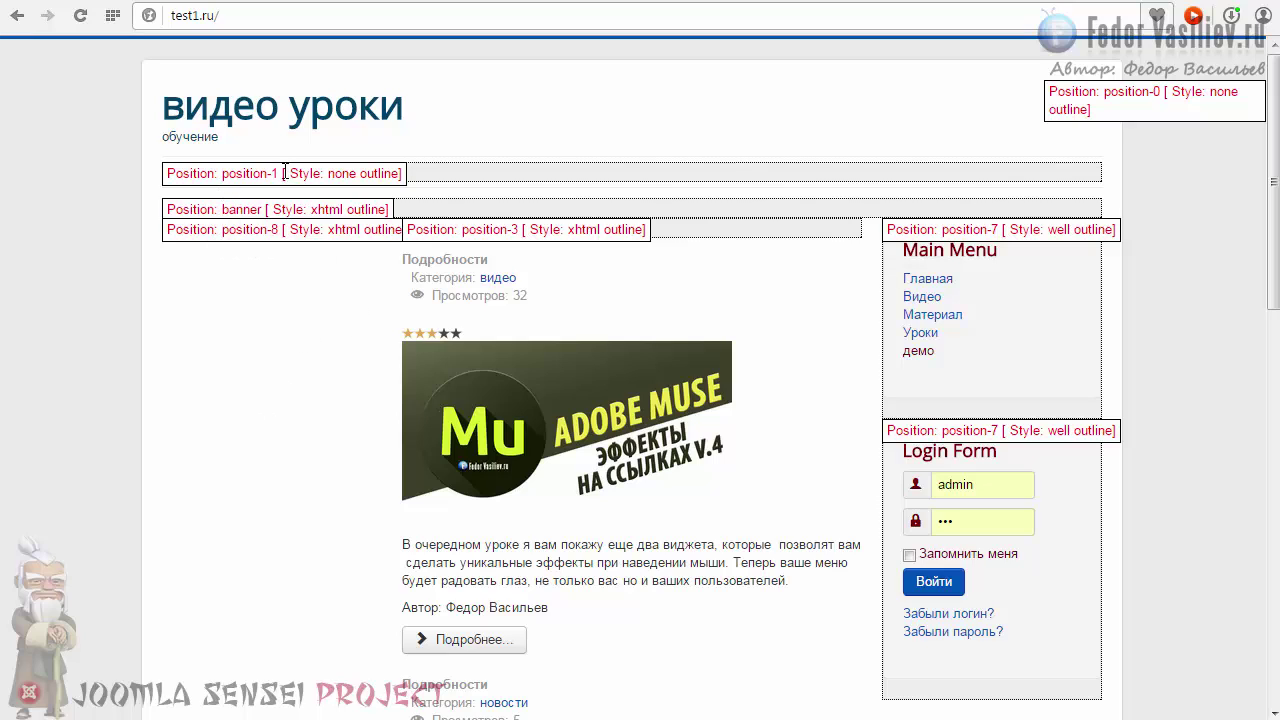
drag(285, 173, 250, 173)
click(251, 206)
drag(941, 227, 1000, 229)
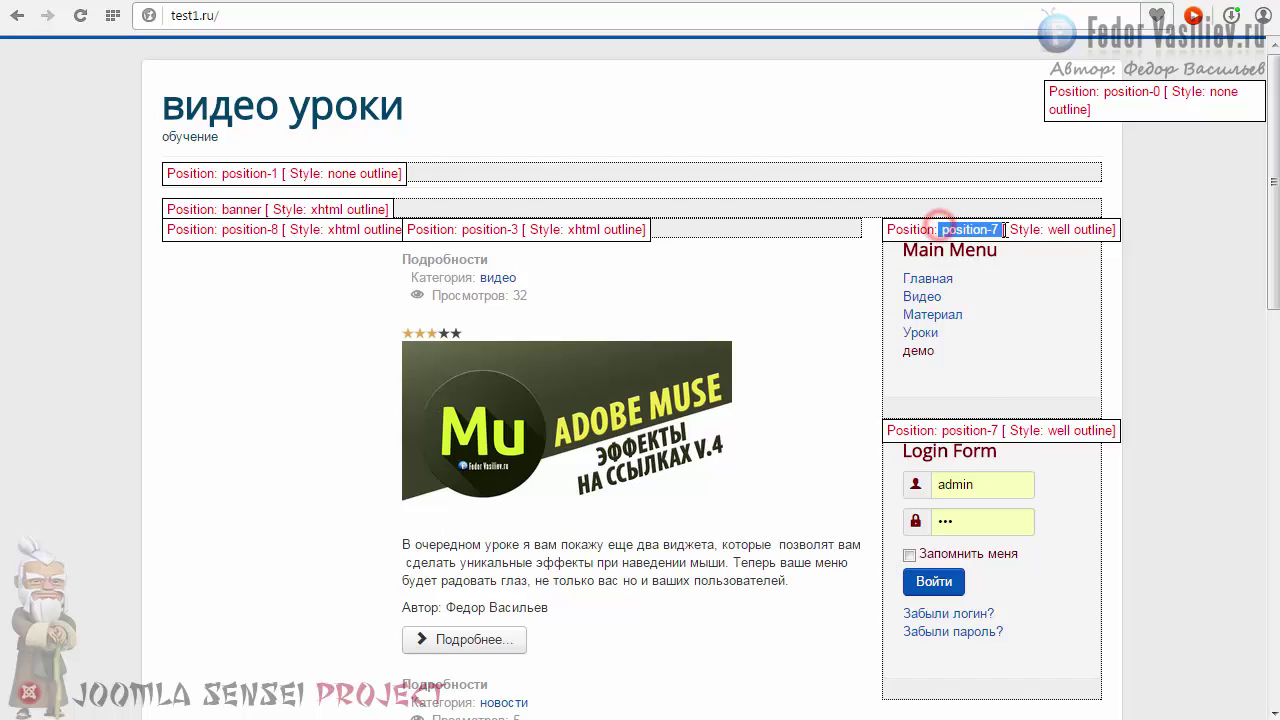
drag(941, 430, 1000, 430)
click(946, 431)
scroll(967, 400, down, 2)
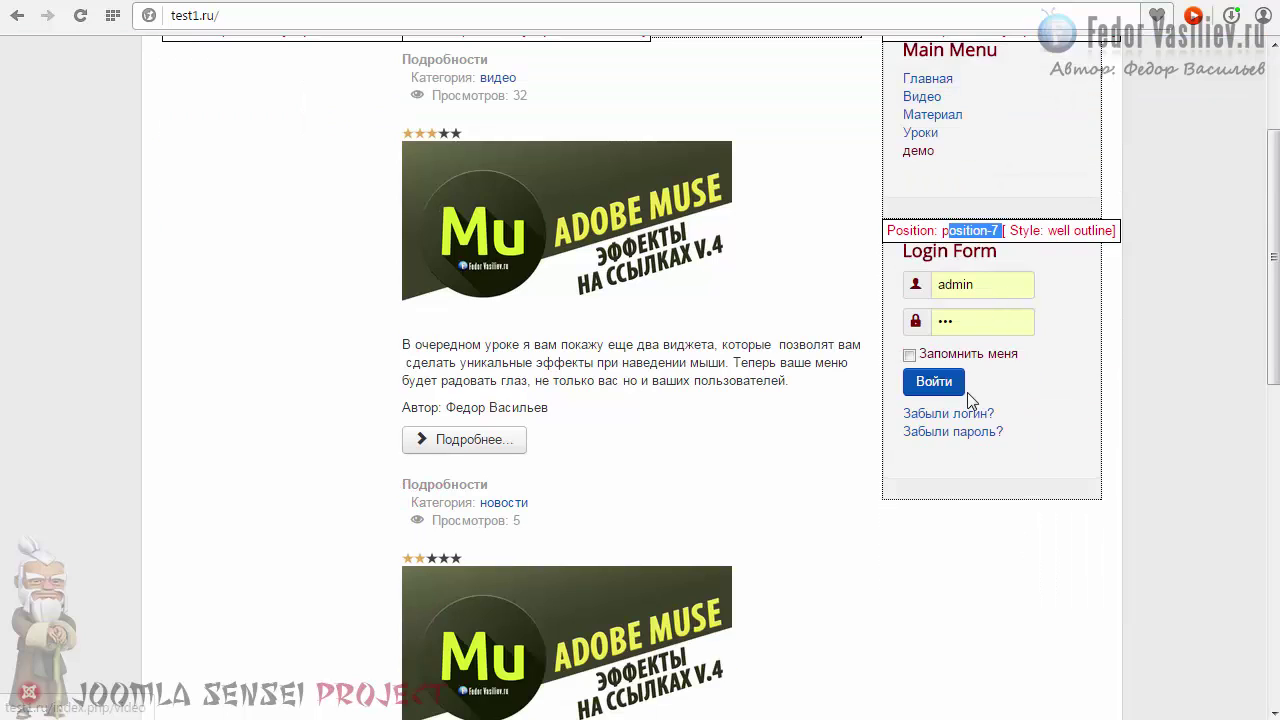
scroll(975, 440, up, 2)
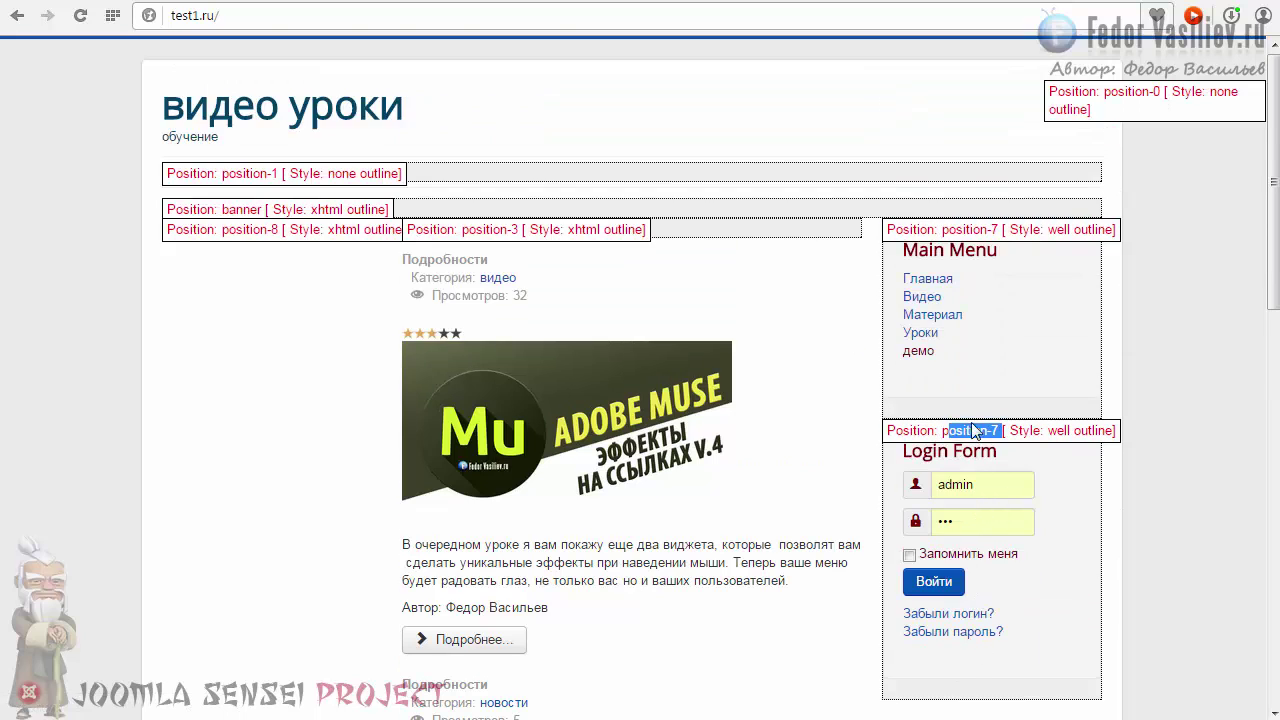
click(946, 233)
drag(946, 233, 998, 230)
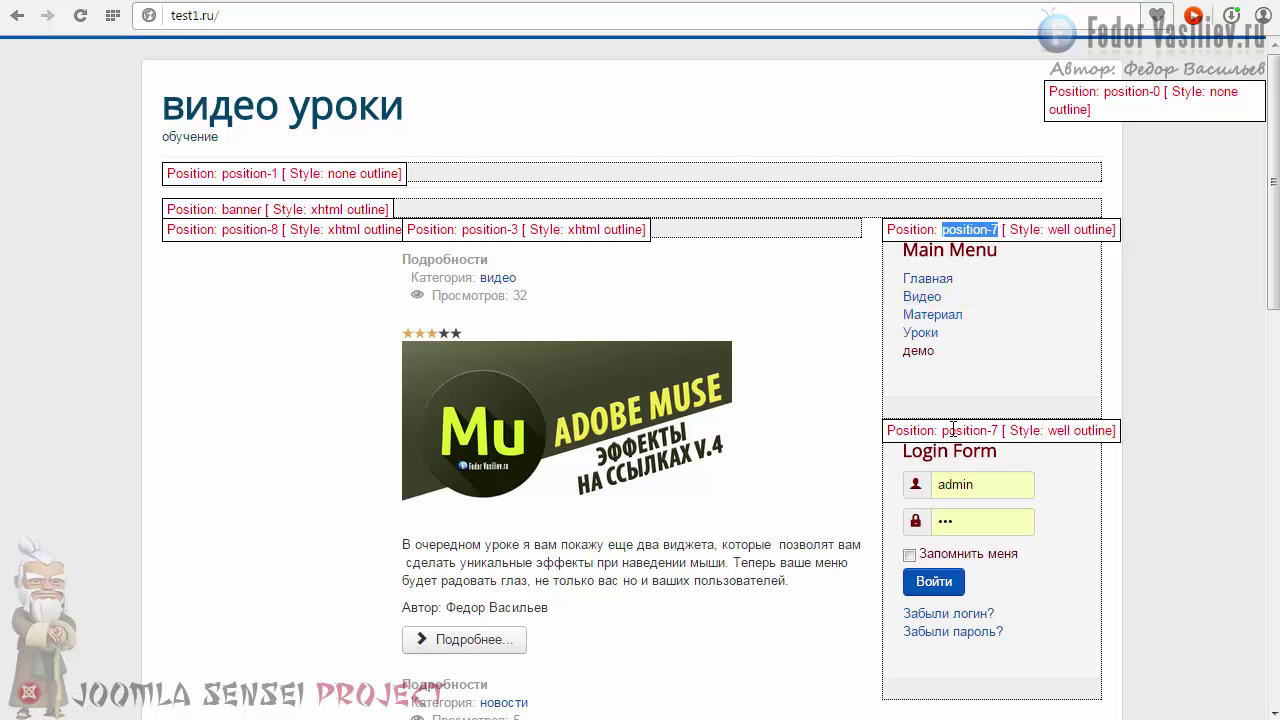
drag(946, 432, 1004, 432)
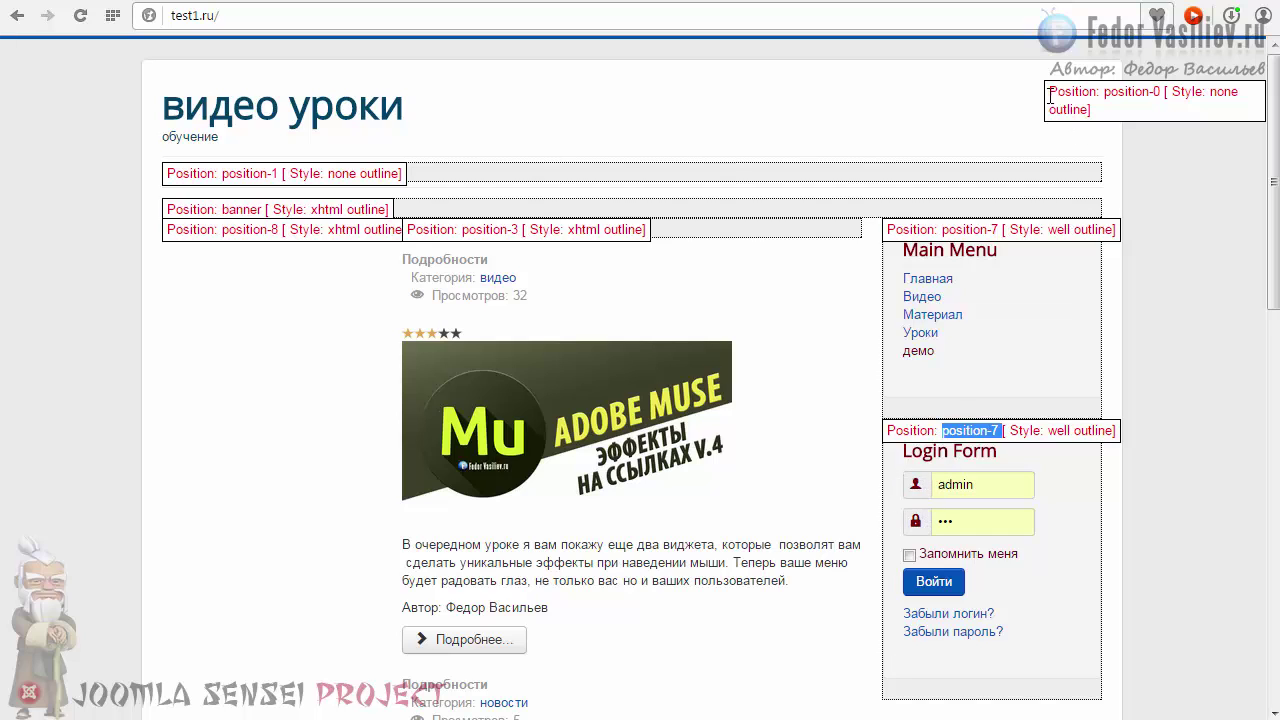
drag(1049, 95, 1243, 286)
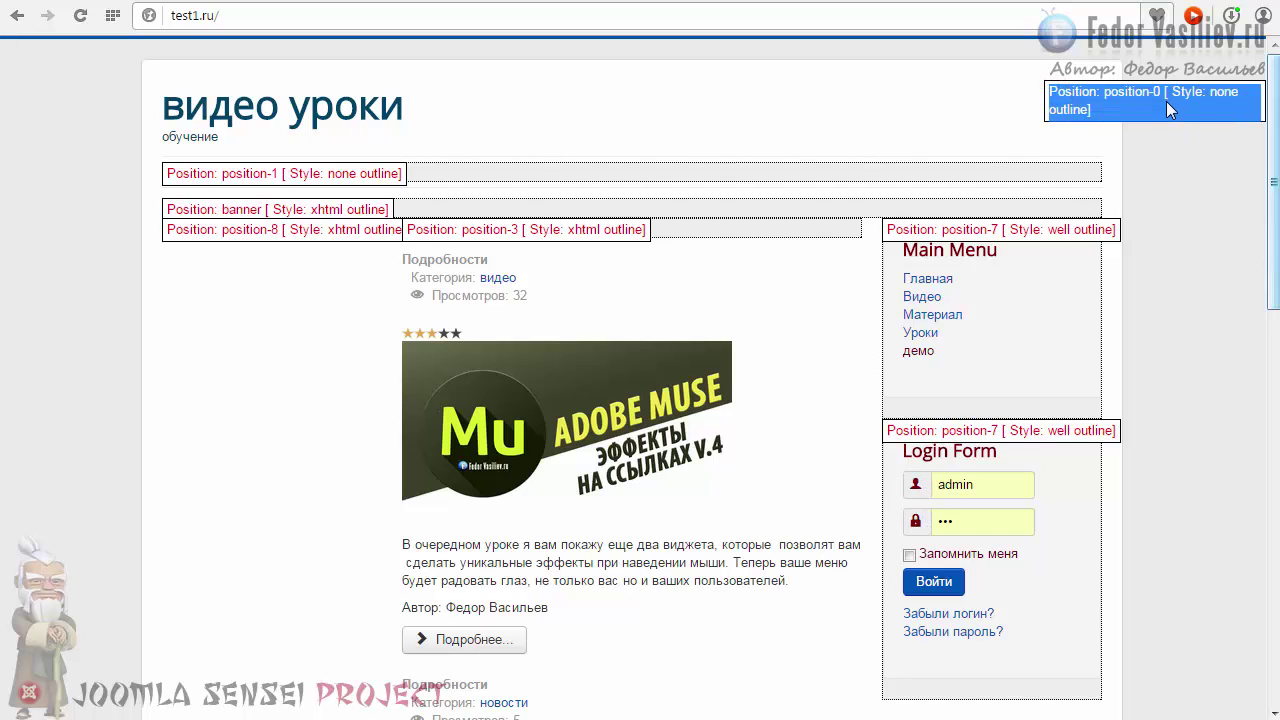
Examine the module position labels around the breadcrumbs, footer and debug areas and compare them with those above the articles
scroll(1273, 220, down, 3)
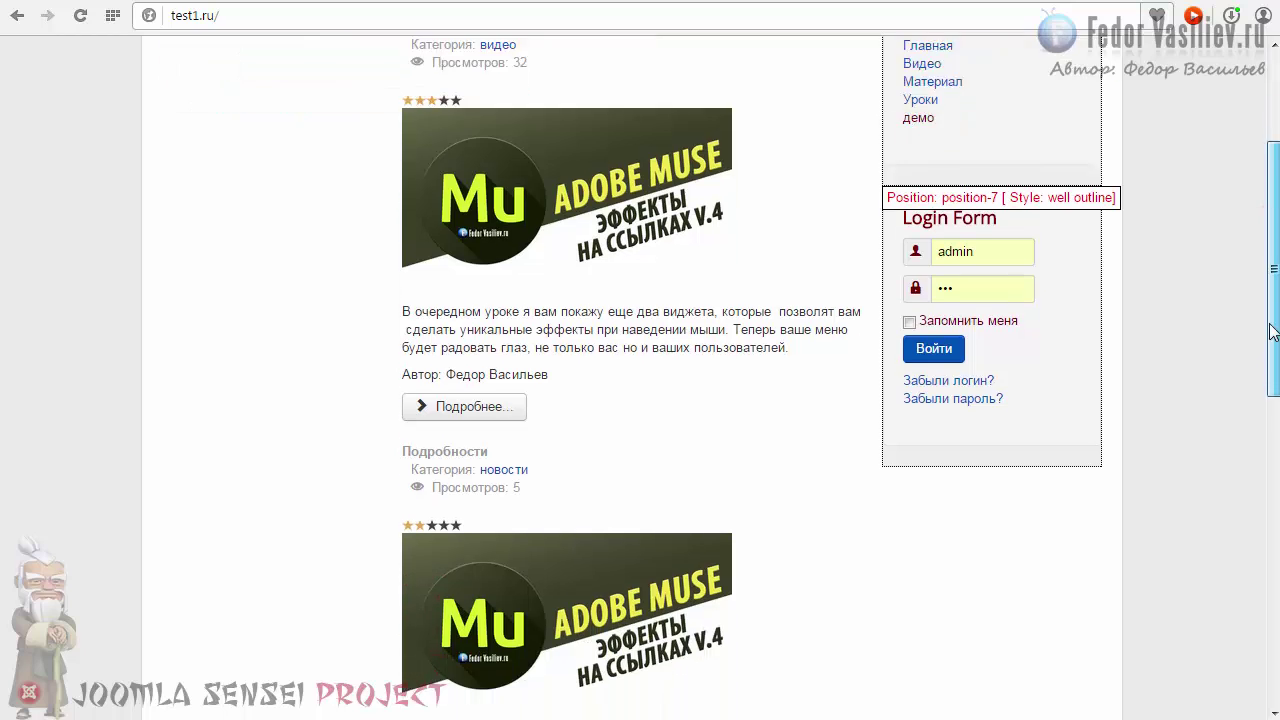
scroll(1273, 333, down, 2)
scroll(1265, 388, down, 6)
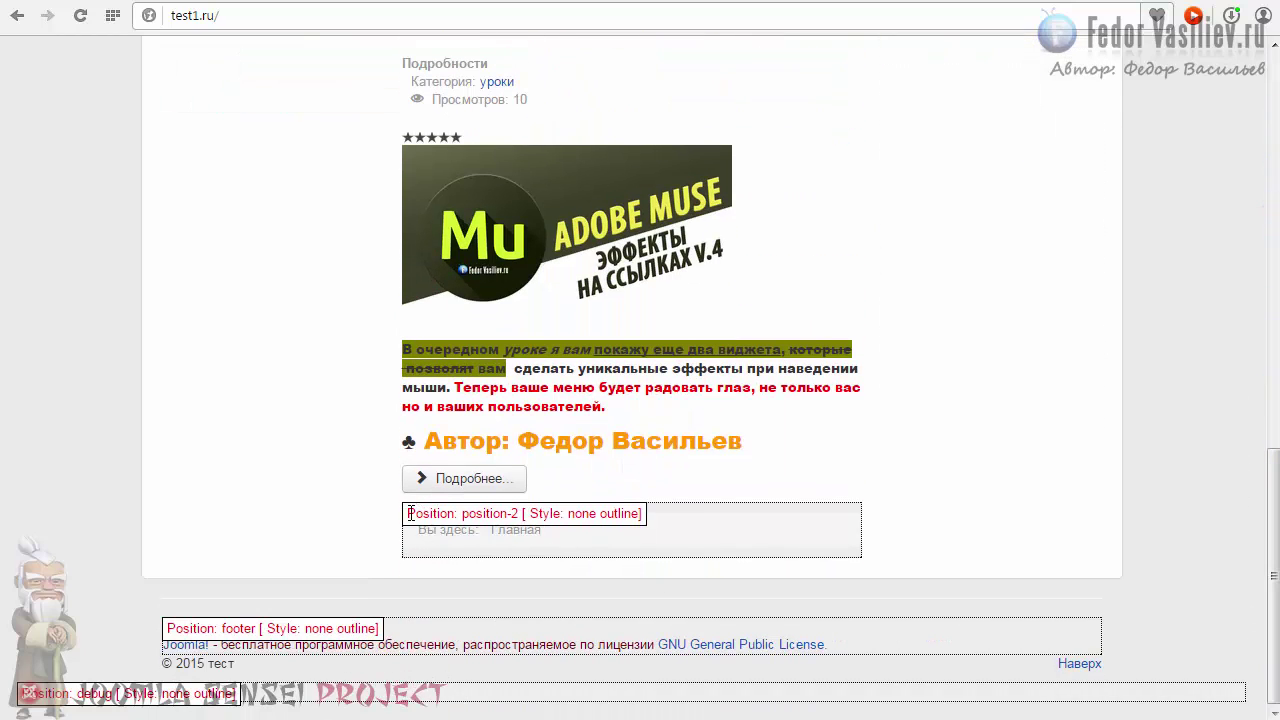
drag(476, 517, 525, 511)
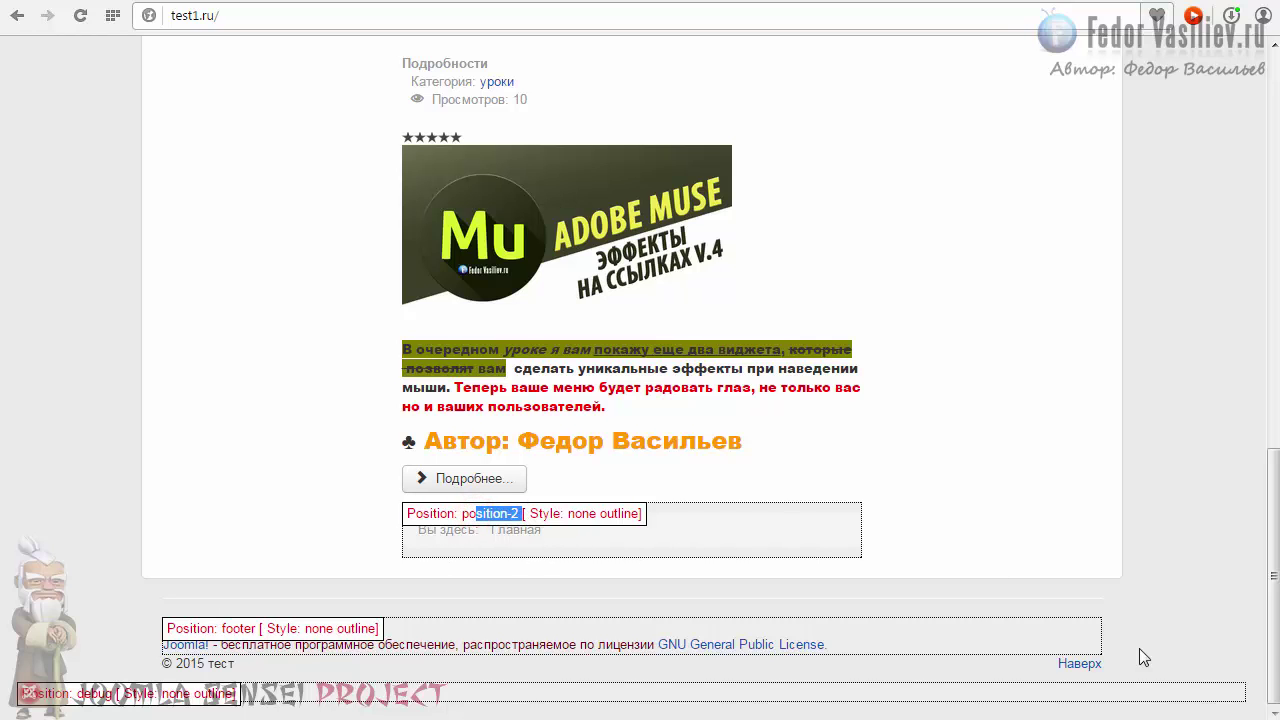
scroll(1266, 640, up, 10)
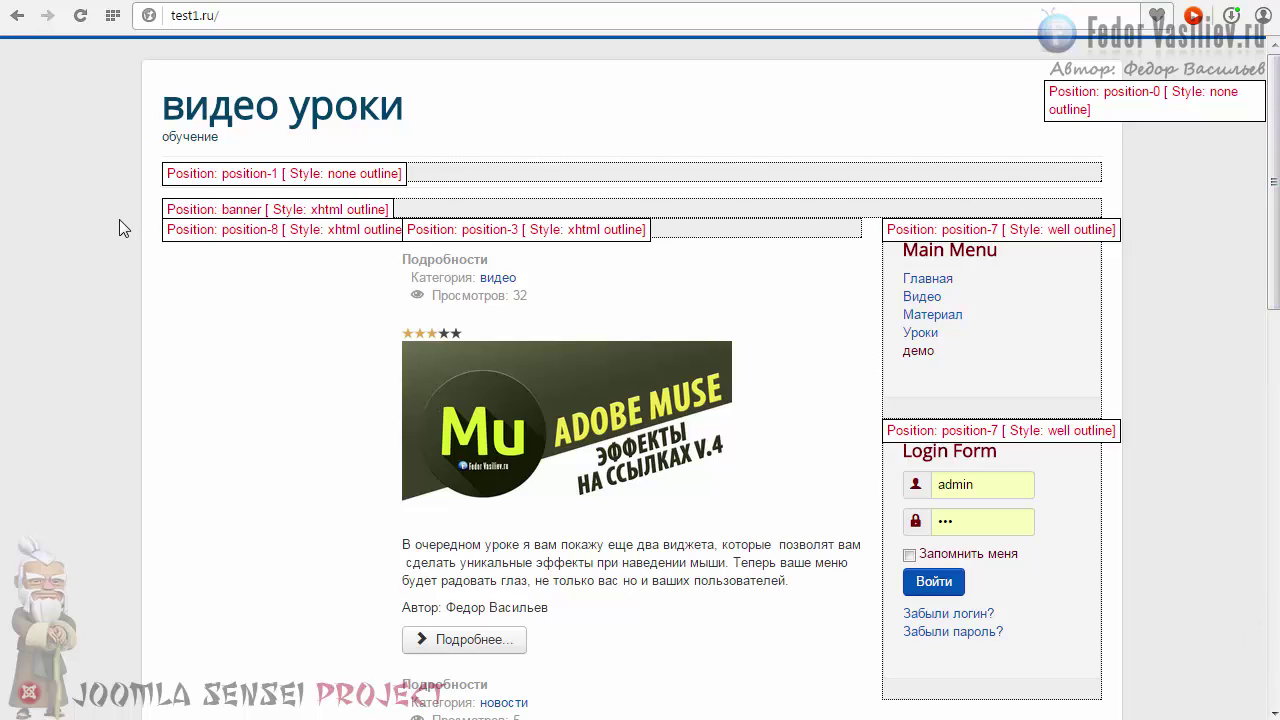
drag(463, 233, 522, 231)
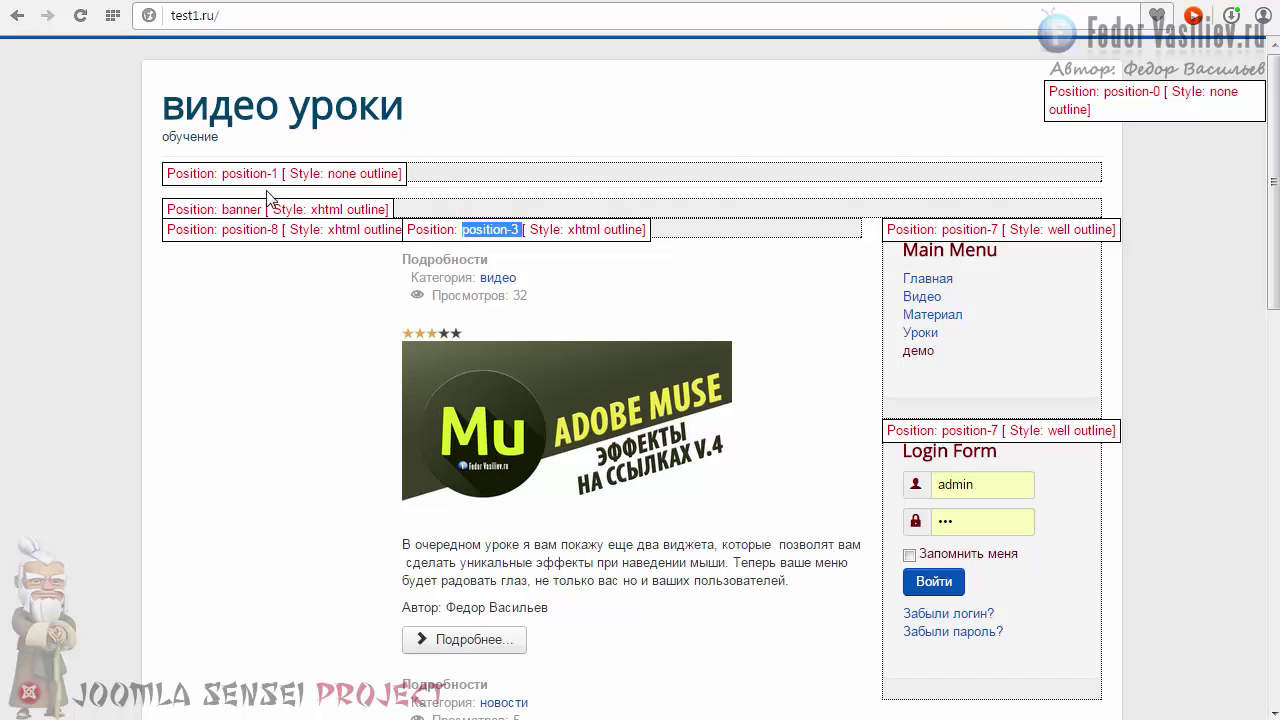
drag(216, 176, 278, 175)
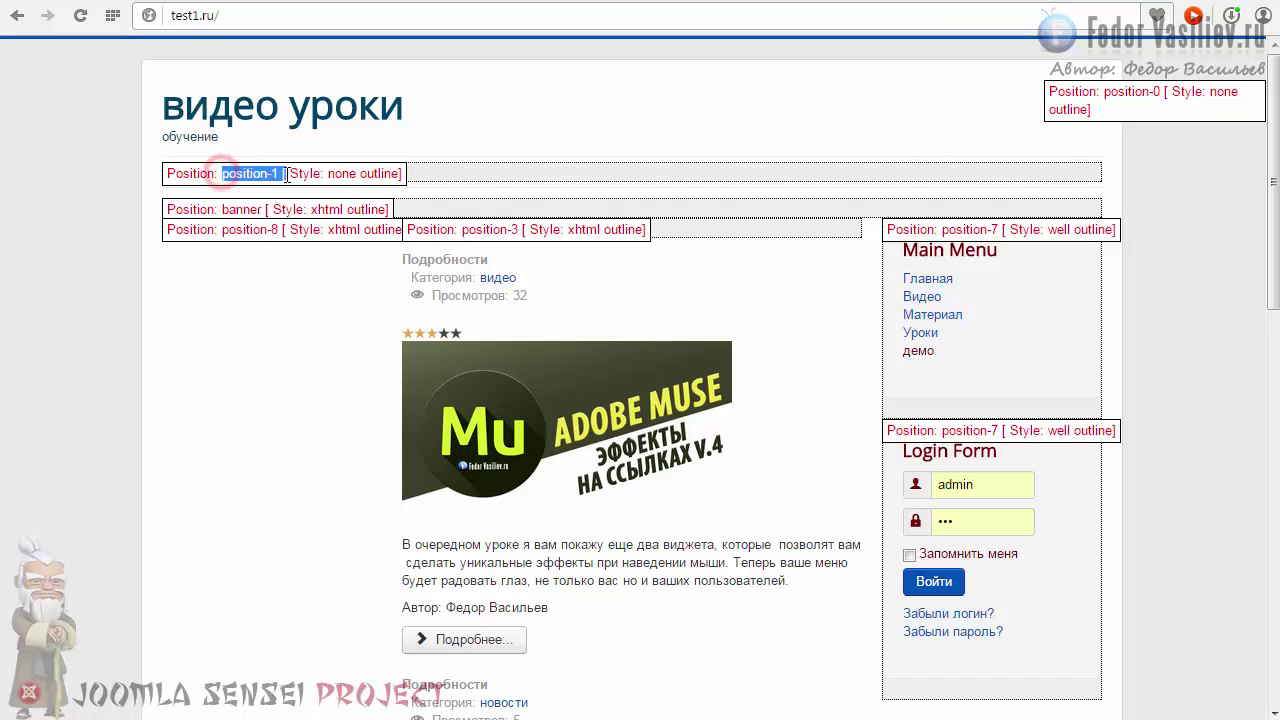
scroll(212, 645, down, 10)
drag(221, 628, 300, 628)
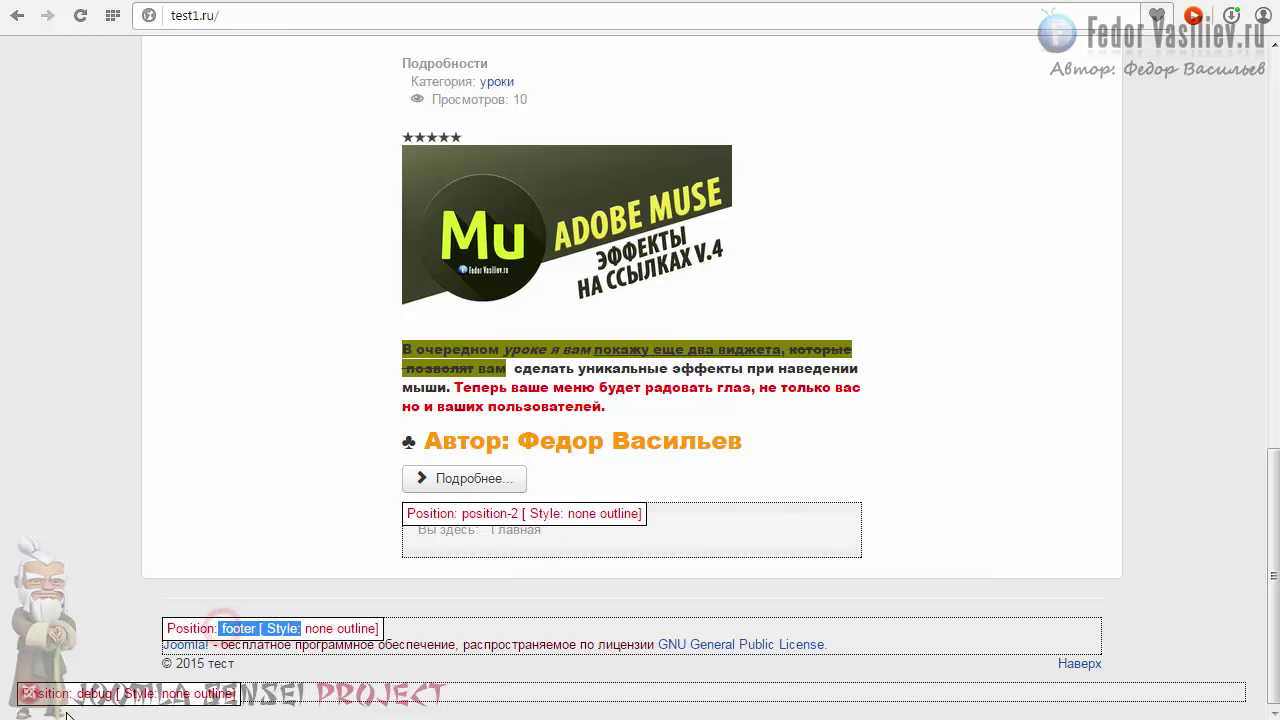
drag(68, 692, 89, 692)
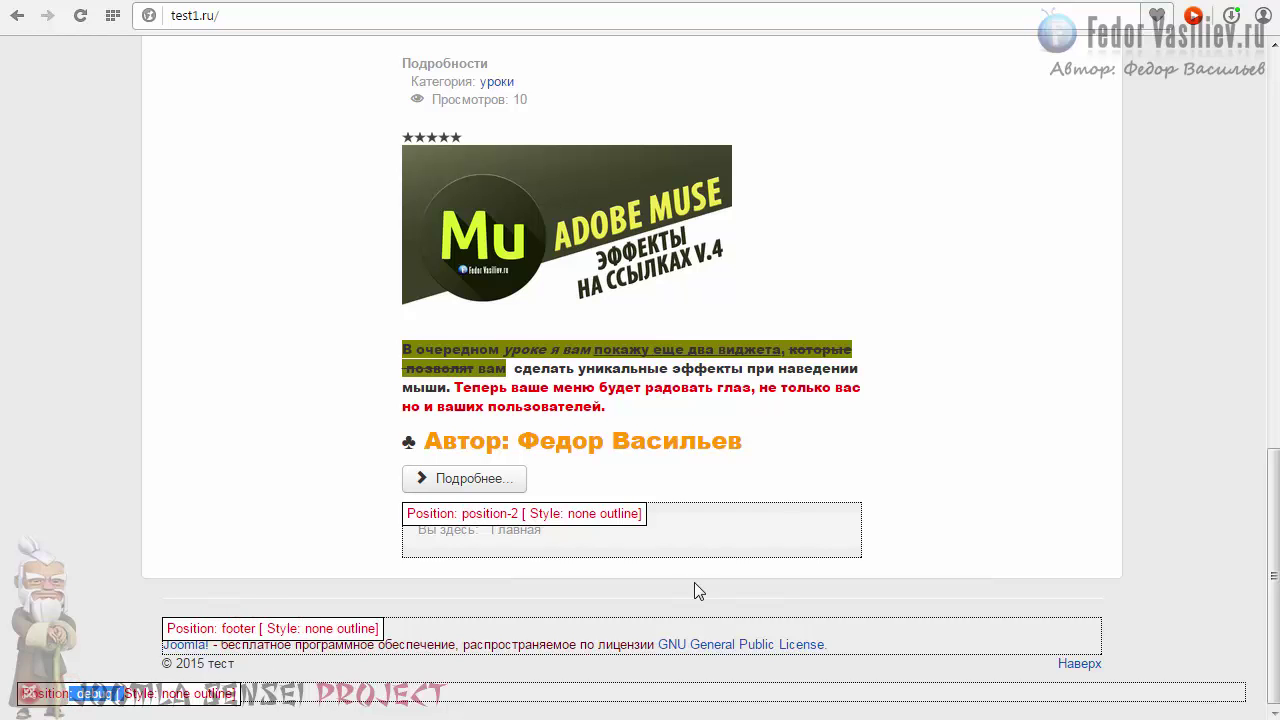
Reload the site's front page and check the breadcrumbs shown in position-2 below the articles
key(F5)
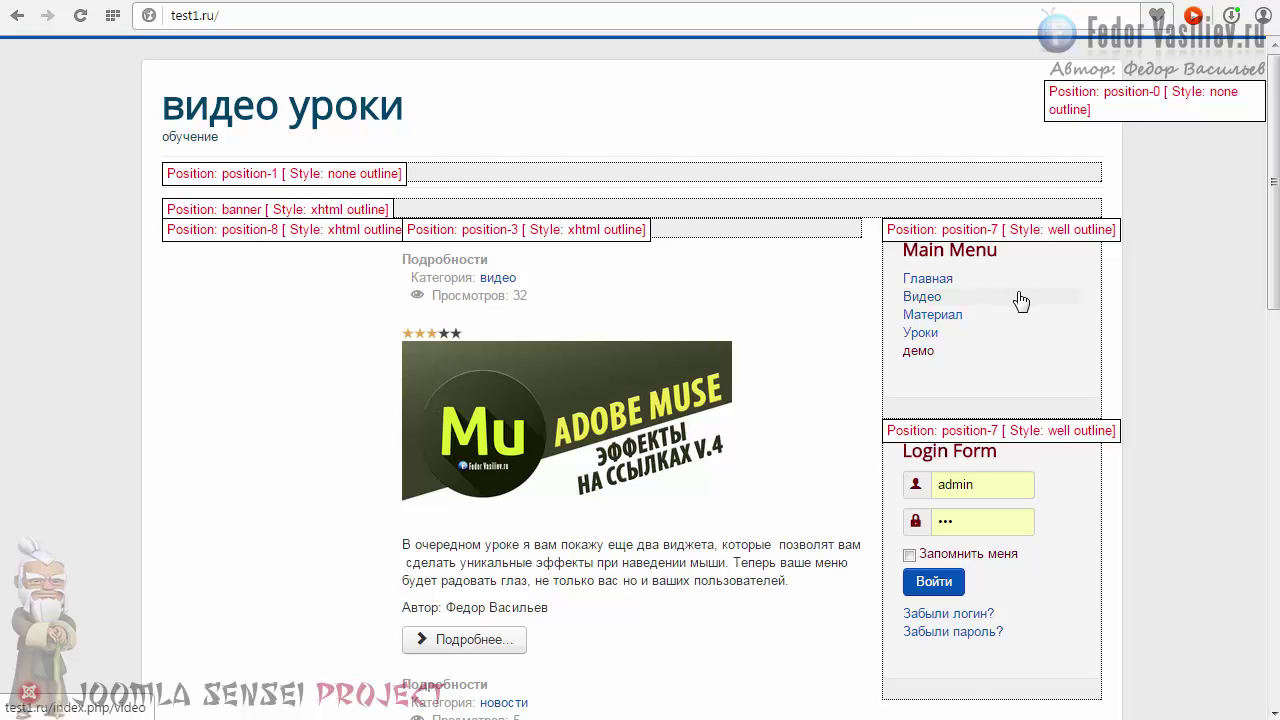
scroll(483, 599, down, 10)
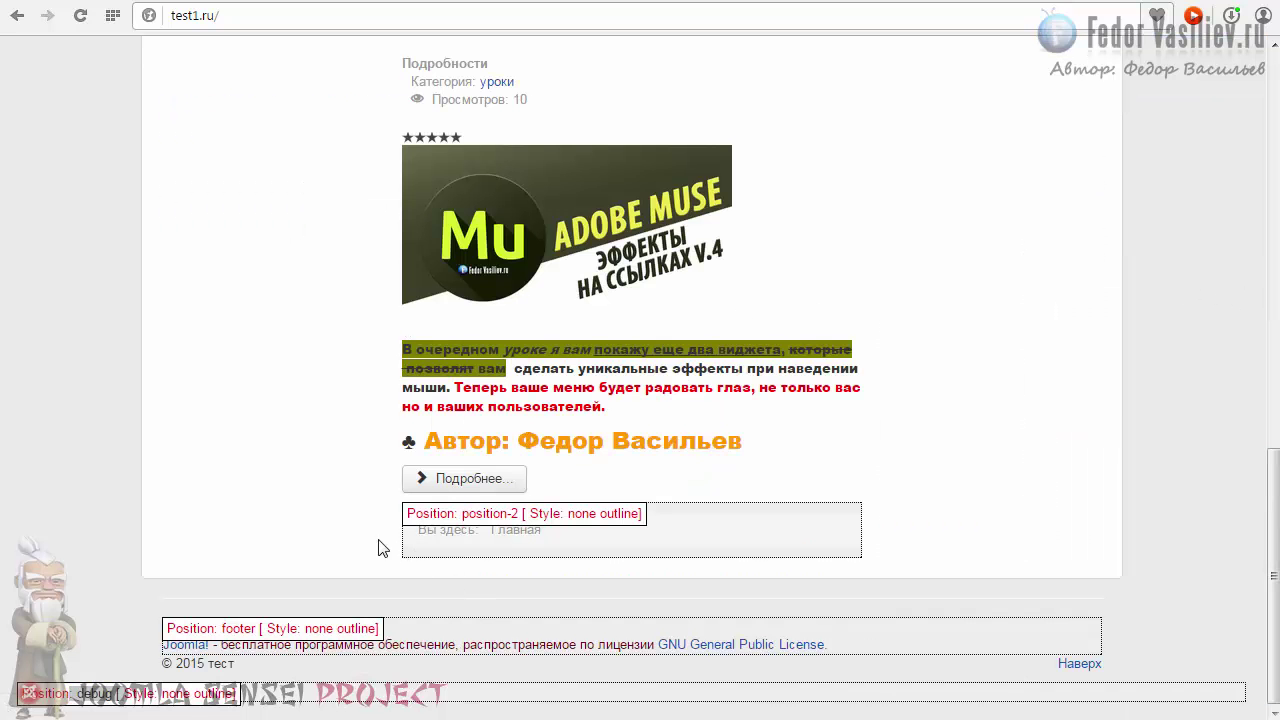
drag(492, 530, 565, 536)
click(490, 533)
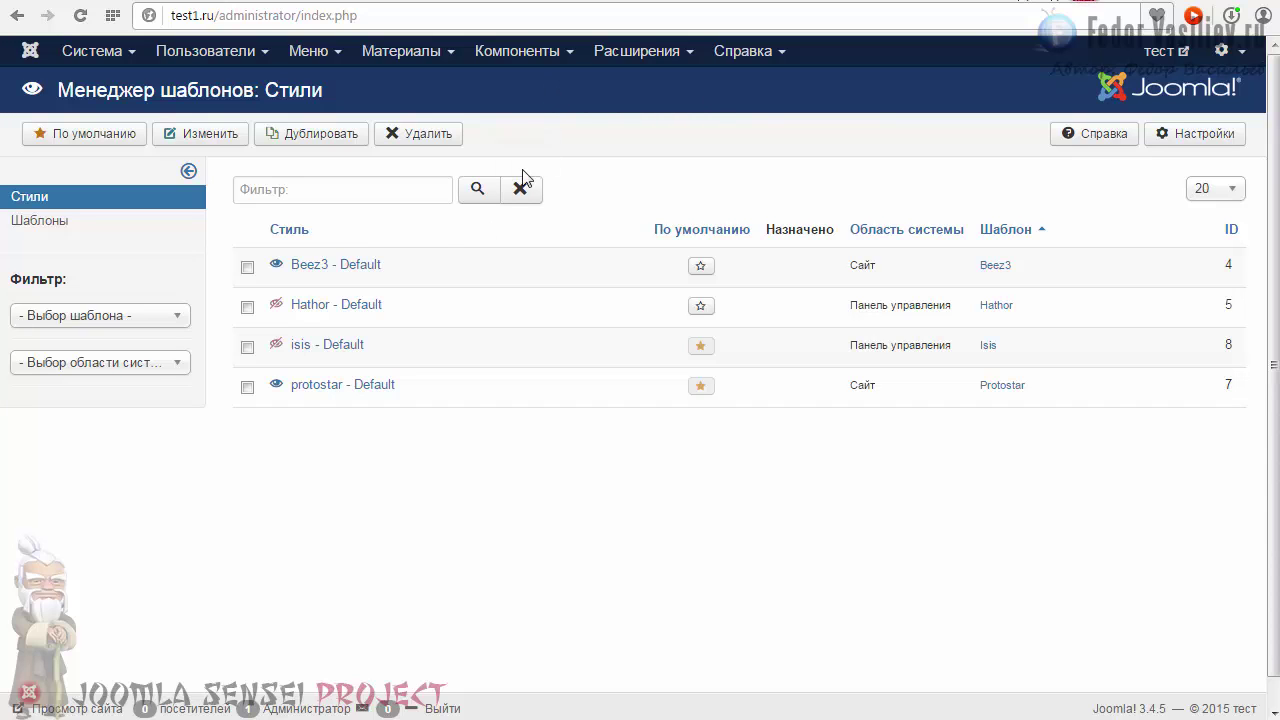
In the Joomla administration, open the module manager (Менеджер модулей) and review the listed modules' titles and types
click(618, 50)
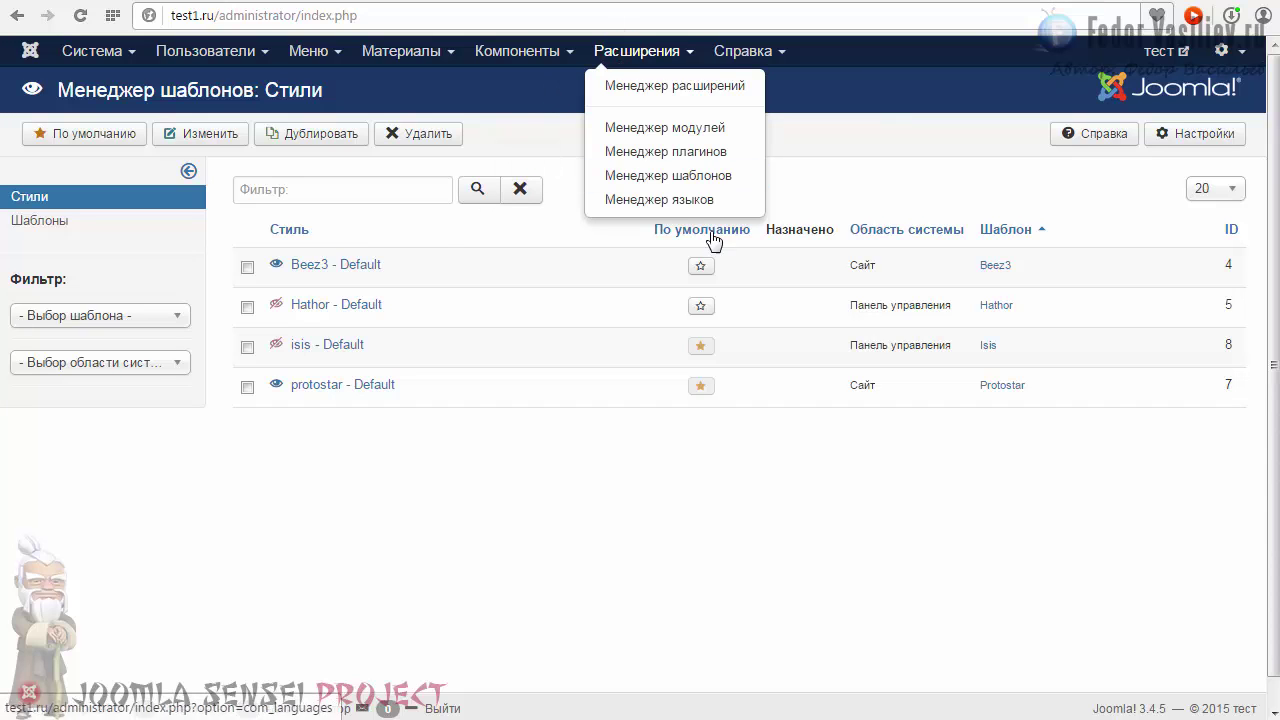
click(648, 128)
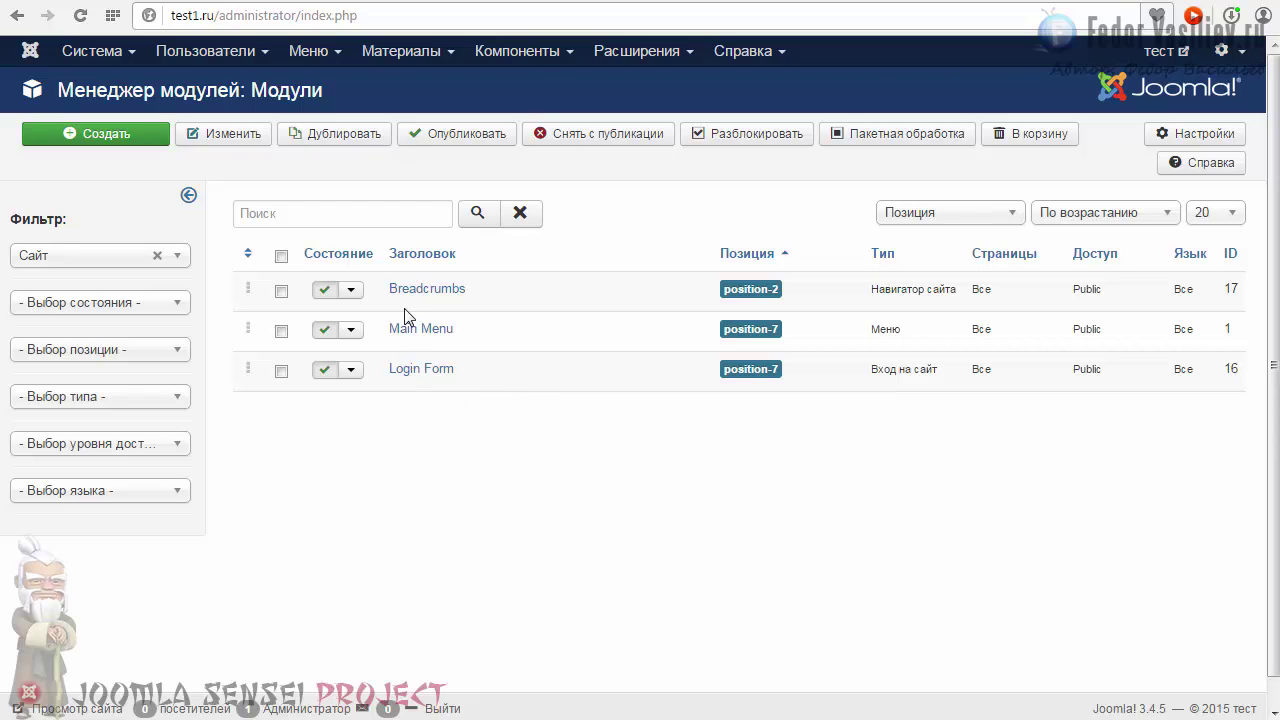
drag(488, 289, 418, 302)
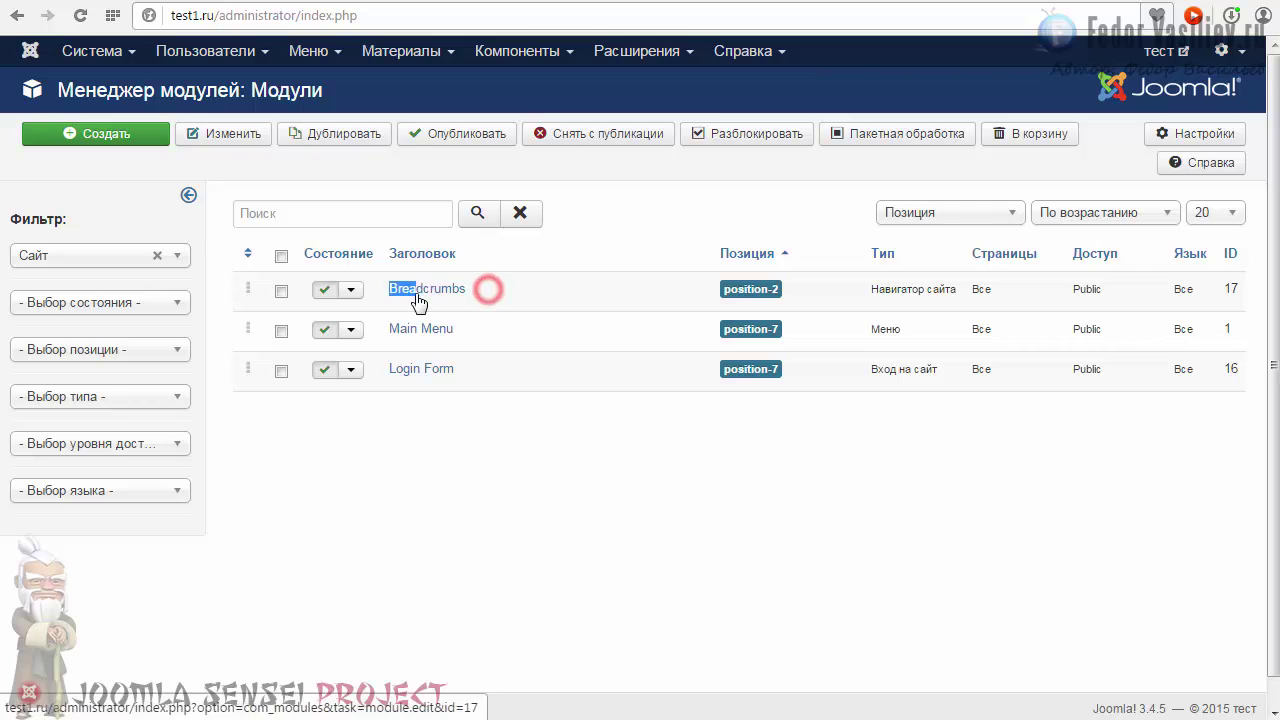
double_click(470, 296)
click(462, 331)
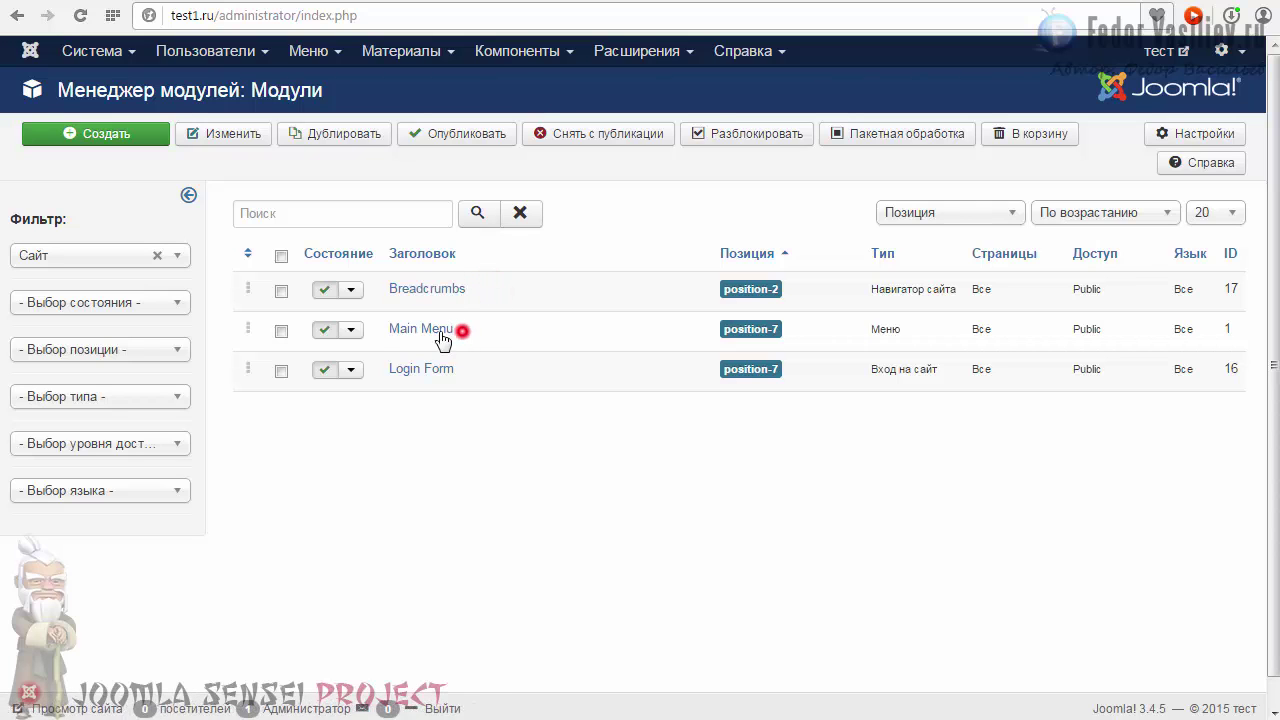
triple_click(443, 333)
double_click(412, 369)
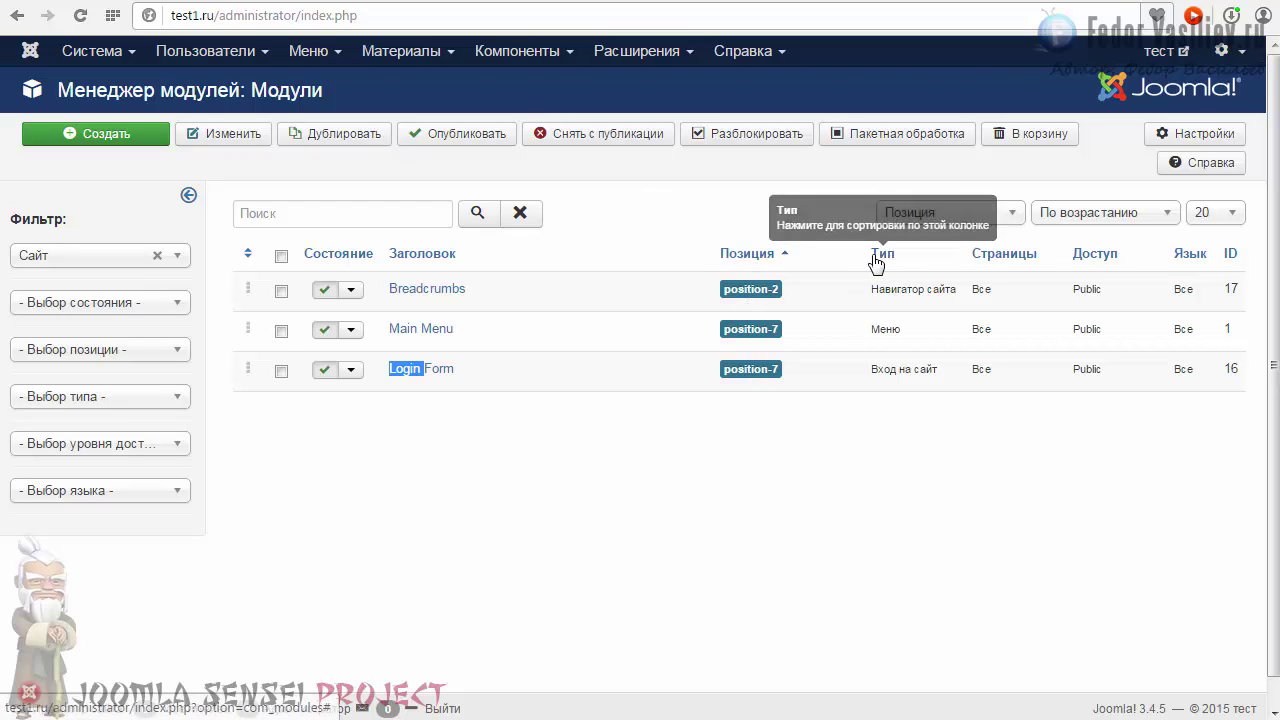
drag(867, 293, 953, 287)
drag(866, 333, 908, 329)
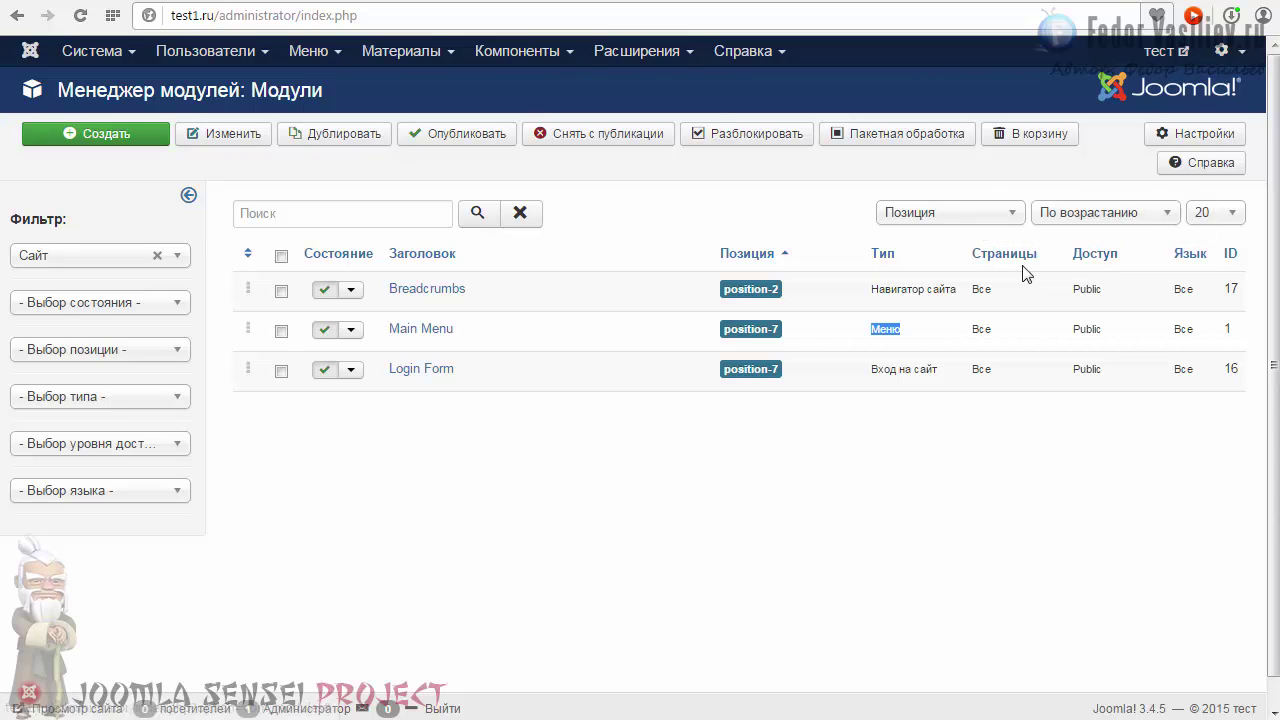
Filter the module list by the state "Не опубликовано" and read the result
click(170, 303)
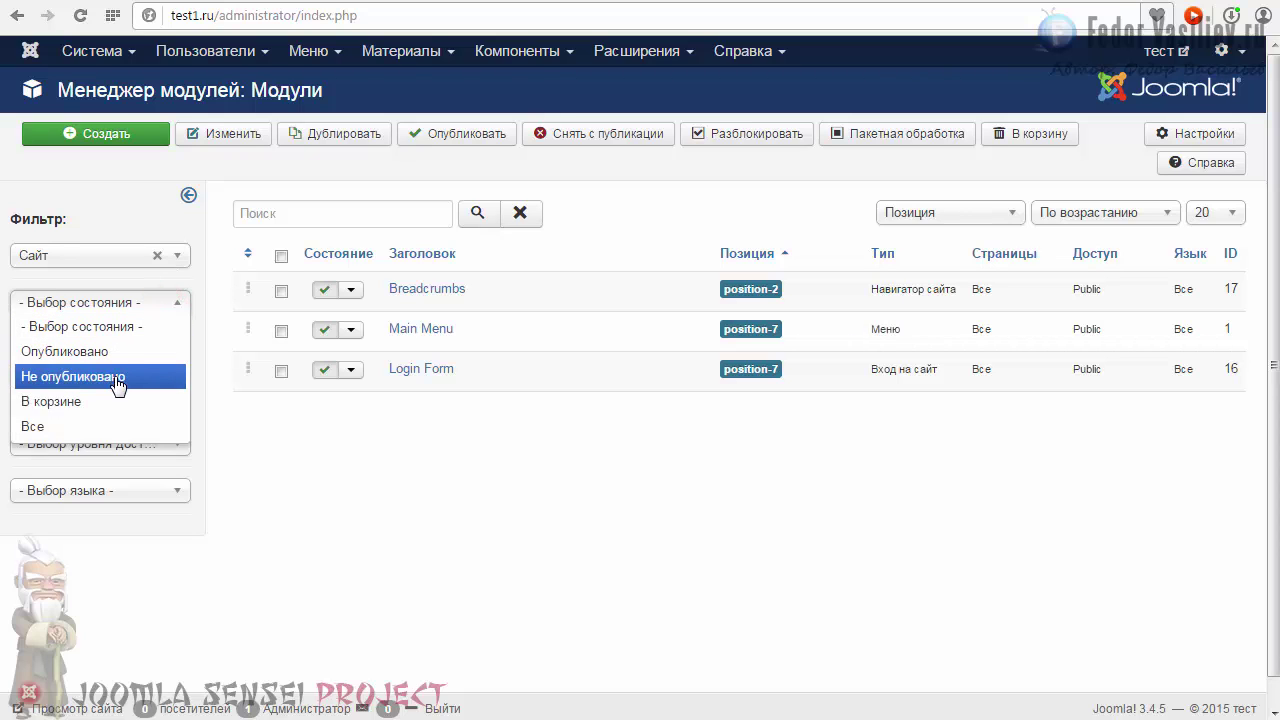
click(98, 328)
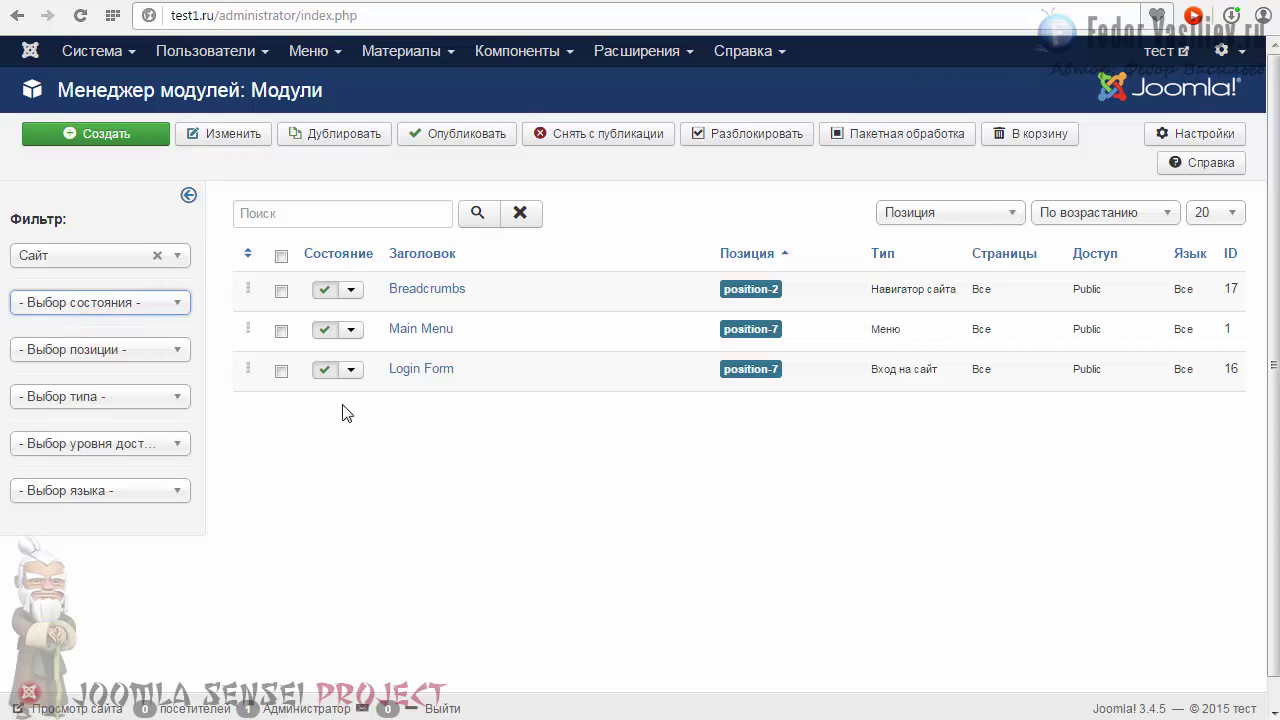
click(178, 311)
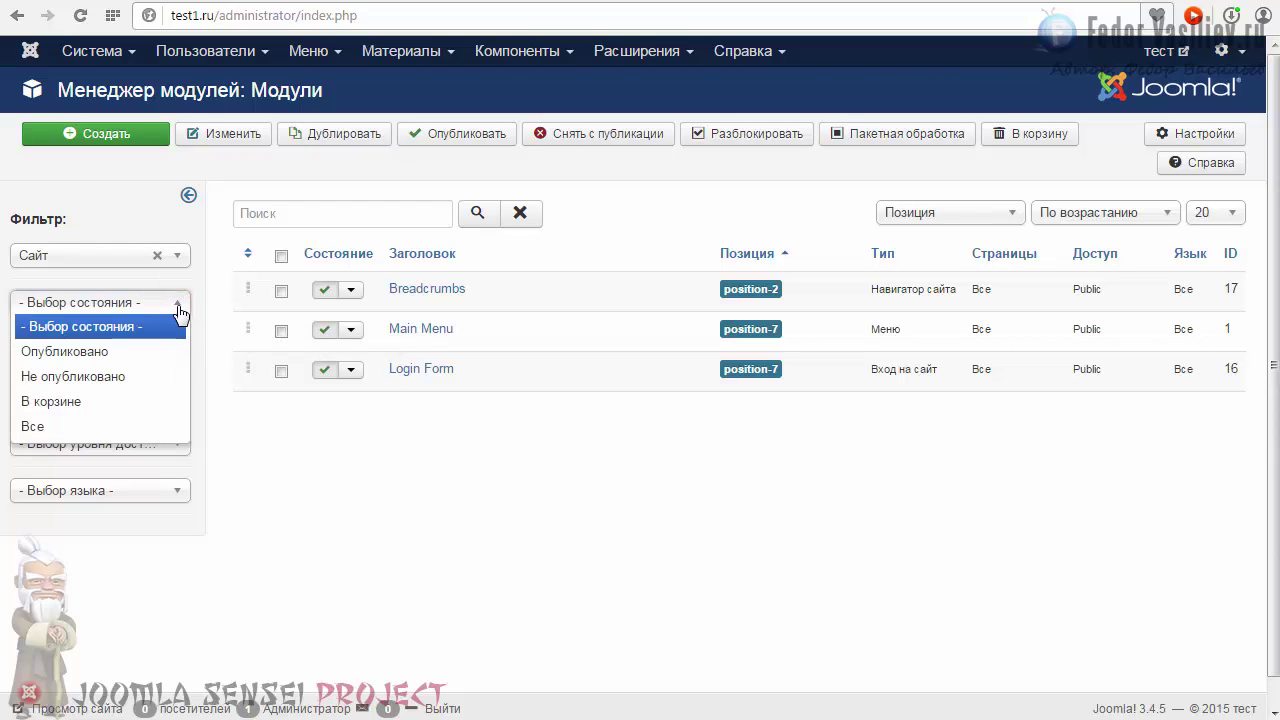
click(60, 378)
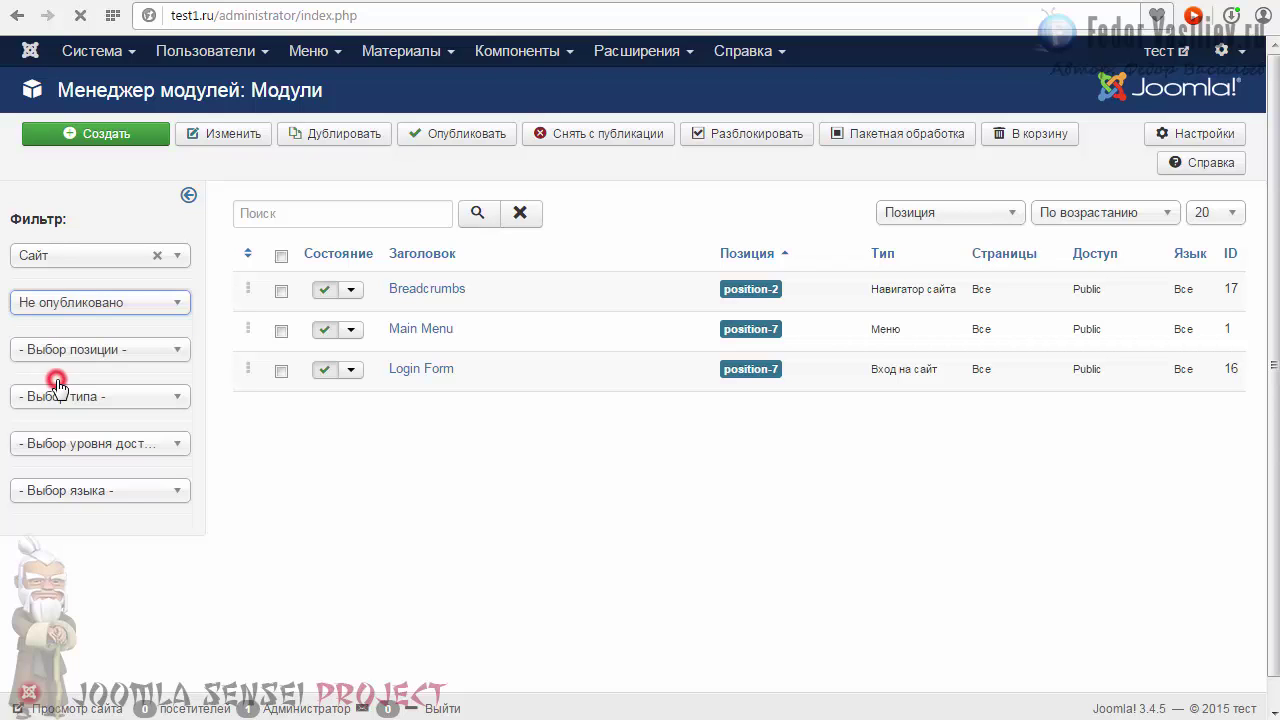
drag(284, 277, 566, 272)
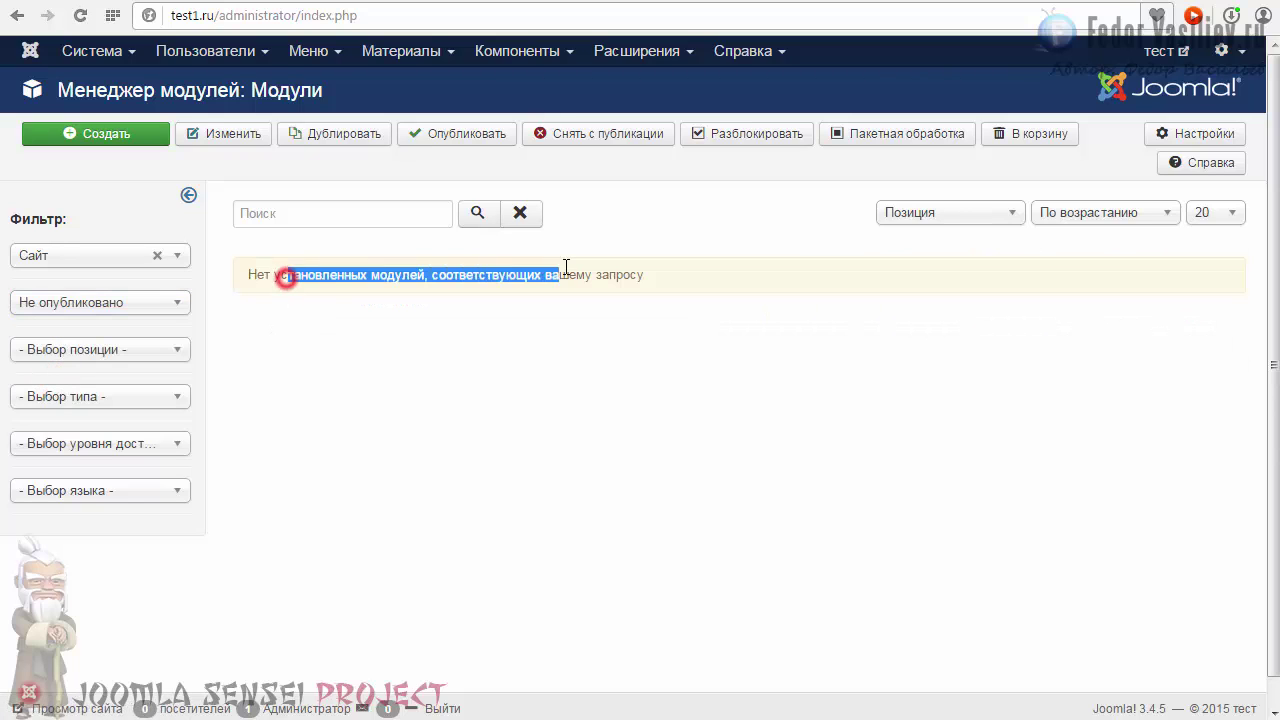
click(426, 343)
Filter the module list by the state "Опубликовано" and look through the position, type and access level filter choices
click(166, 304)
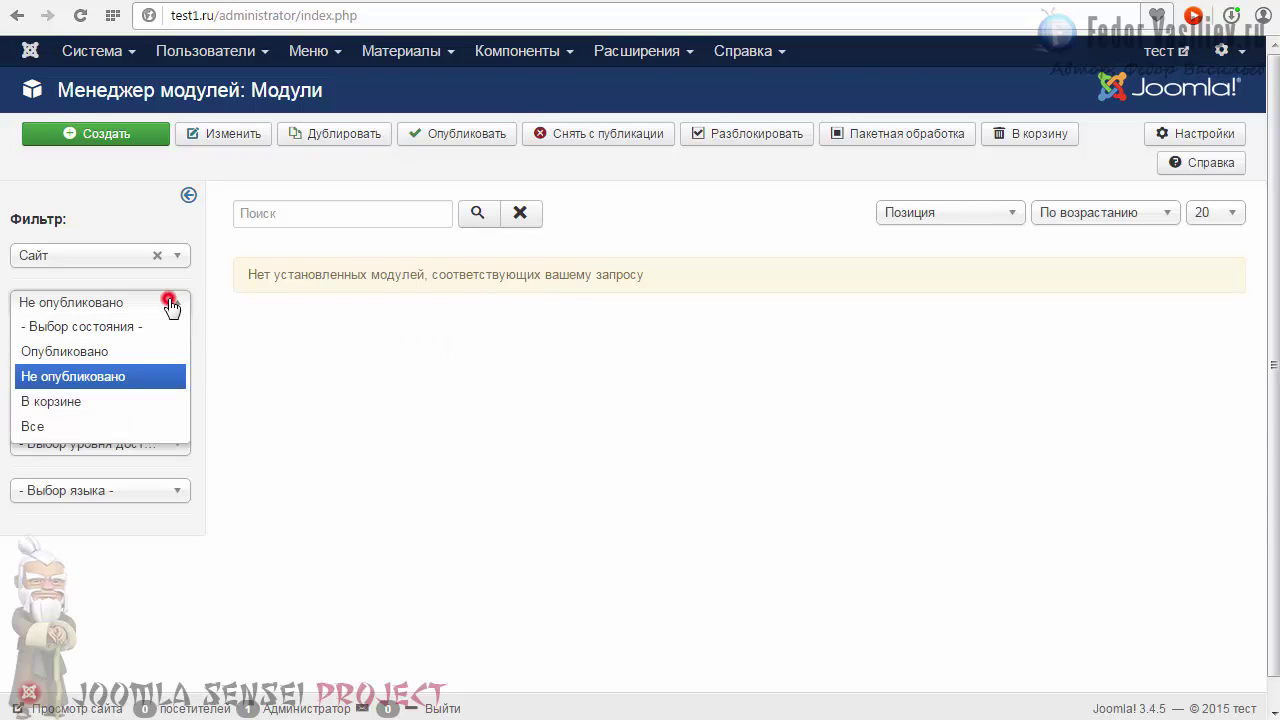
click(115, 352)
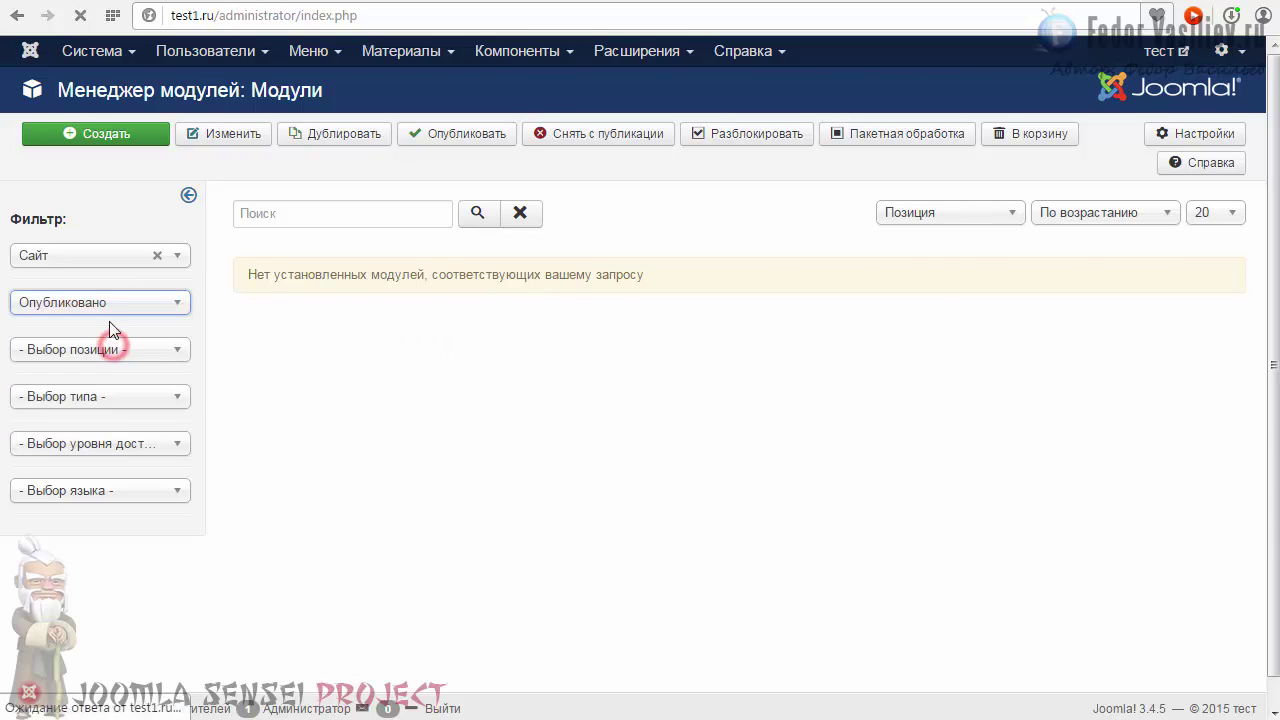
click(180, 350)
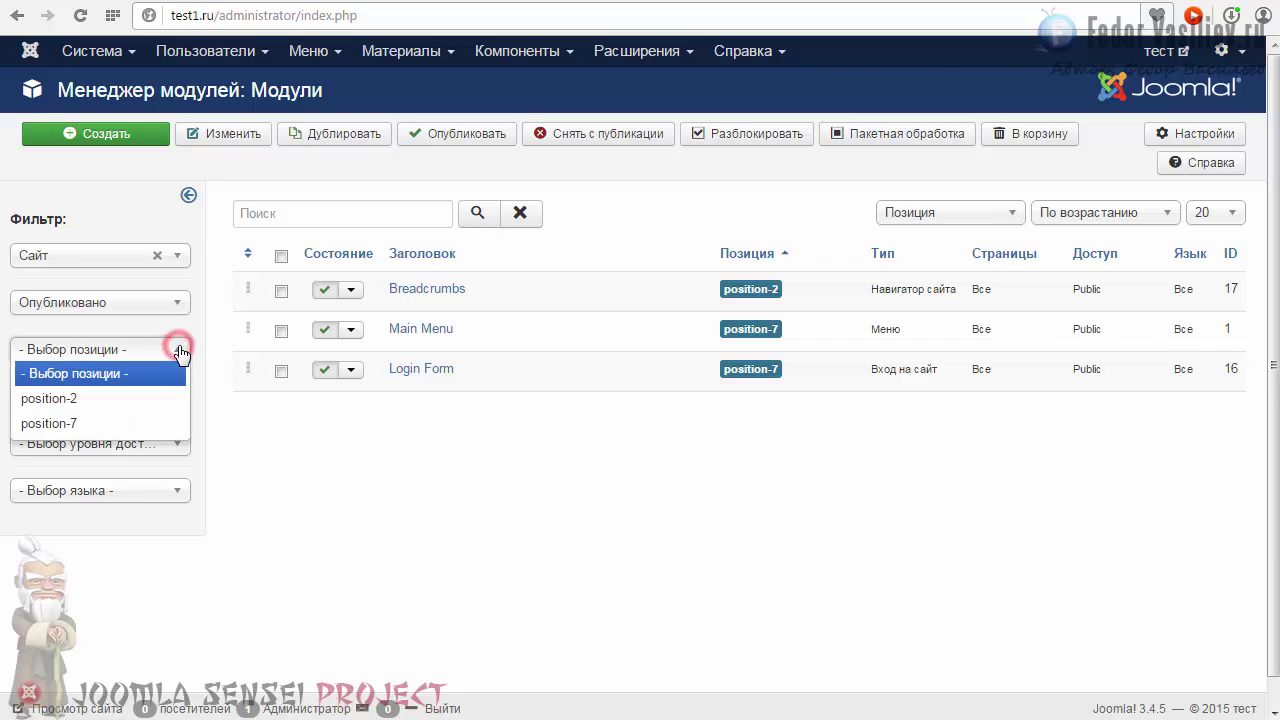
click(180, 350)
click(170, 398)
click(168, 400)
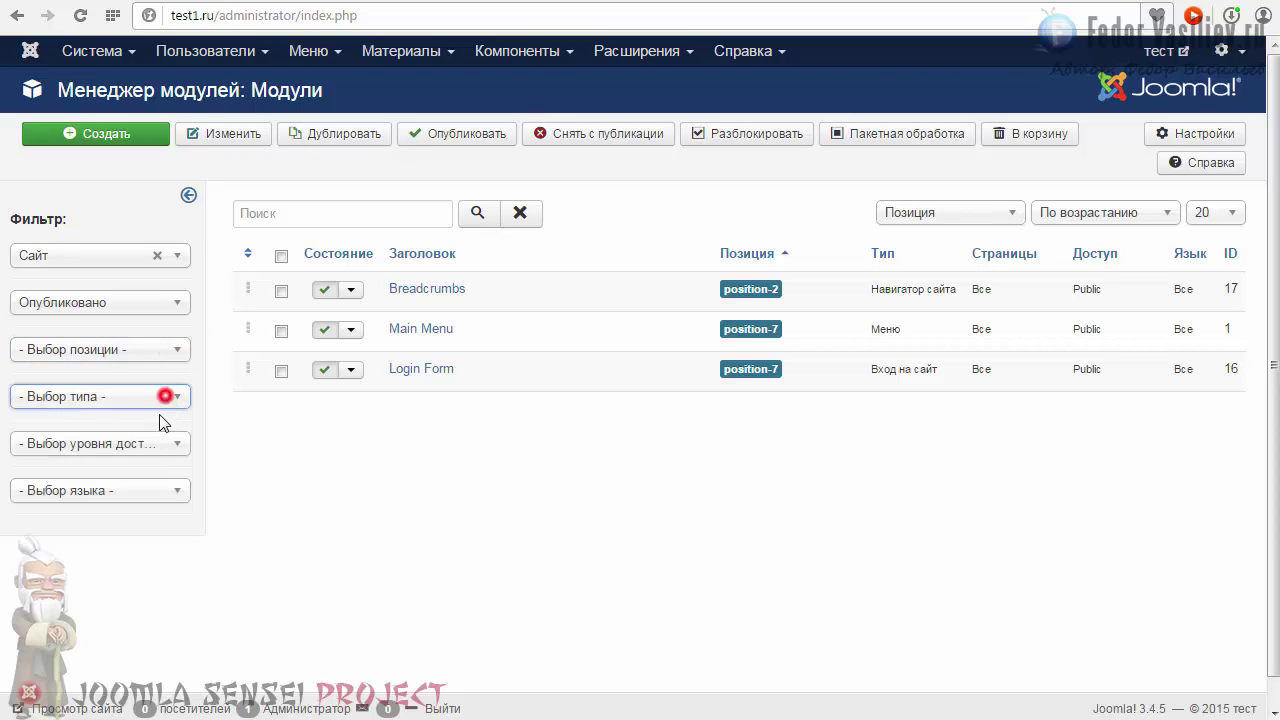
click(167, 445)
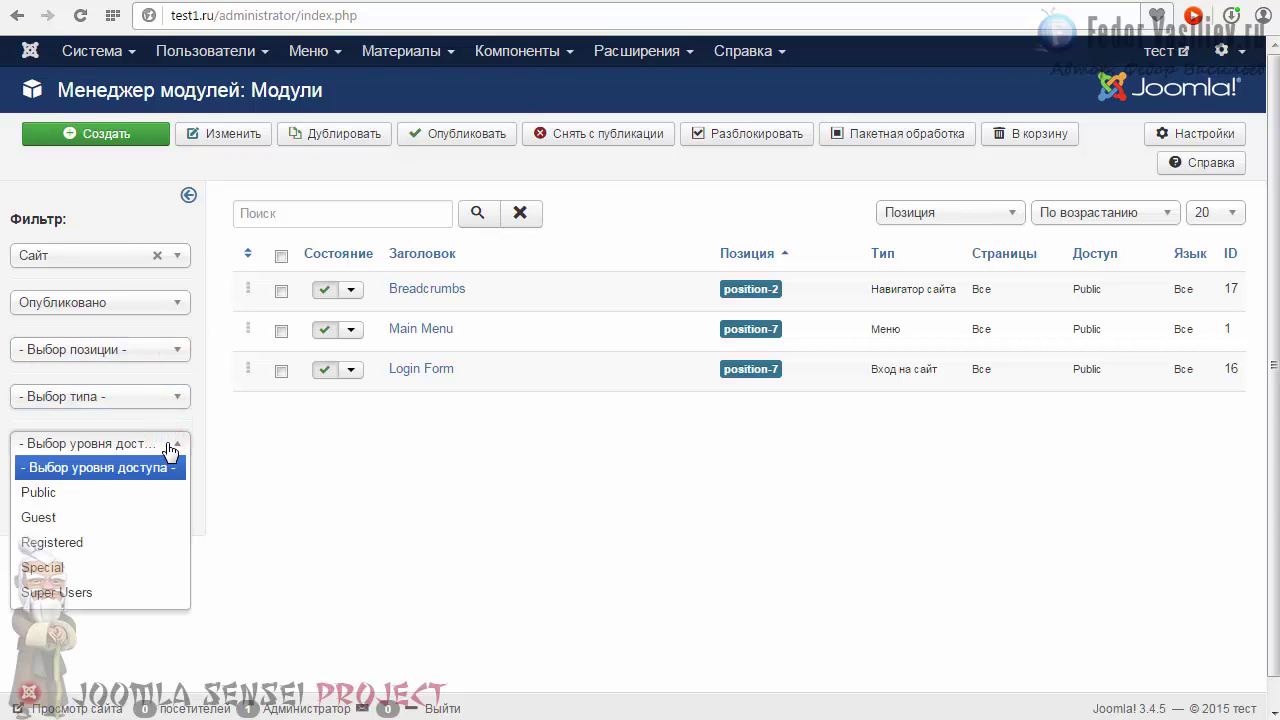
click(168, 445)
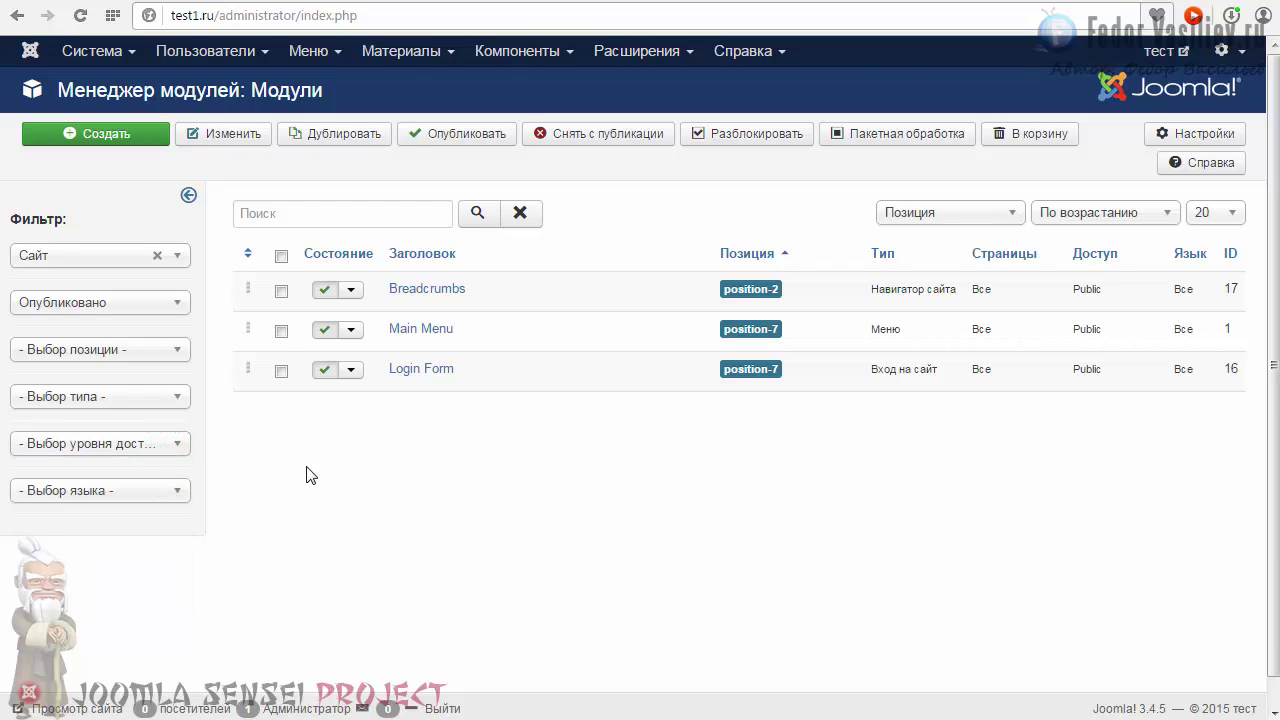
click(481, 221)
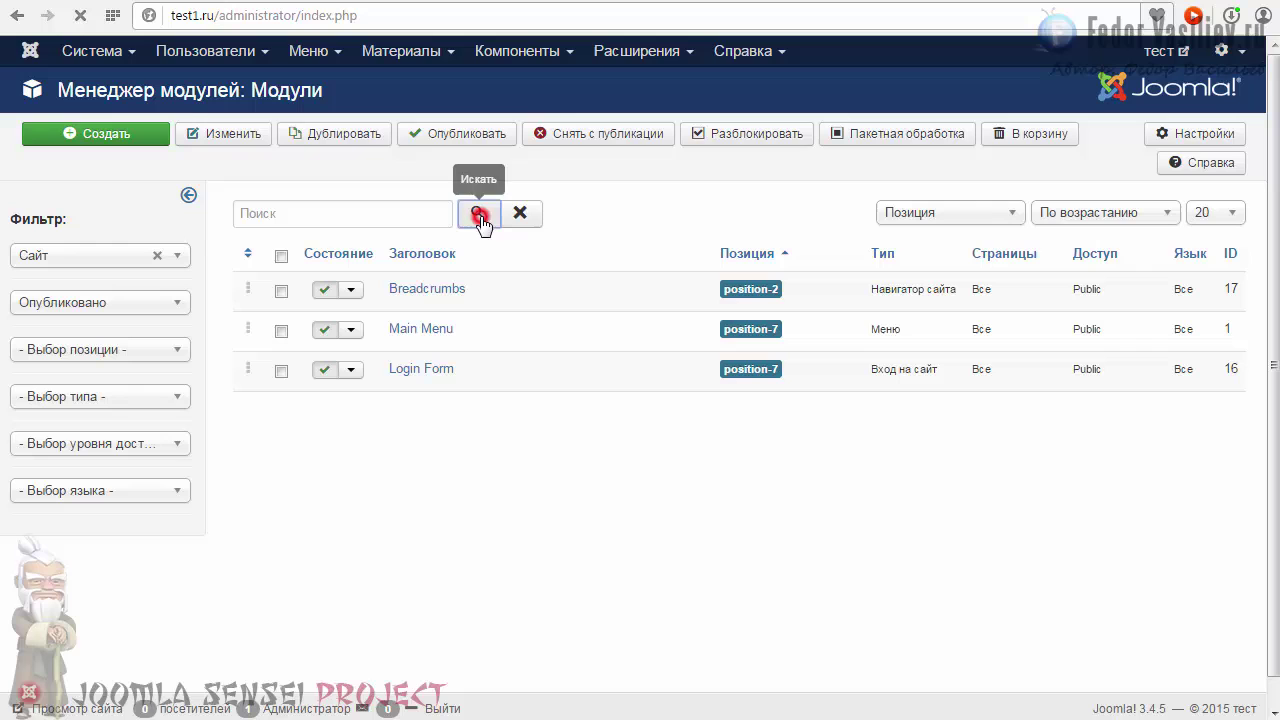
click(359, 211)
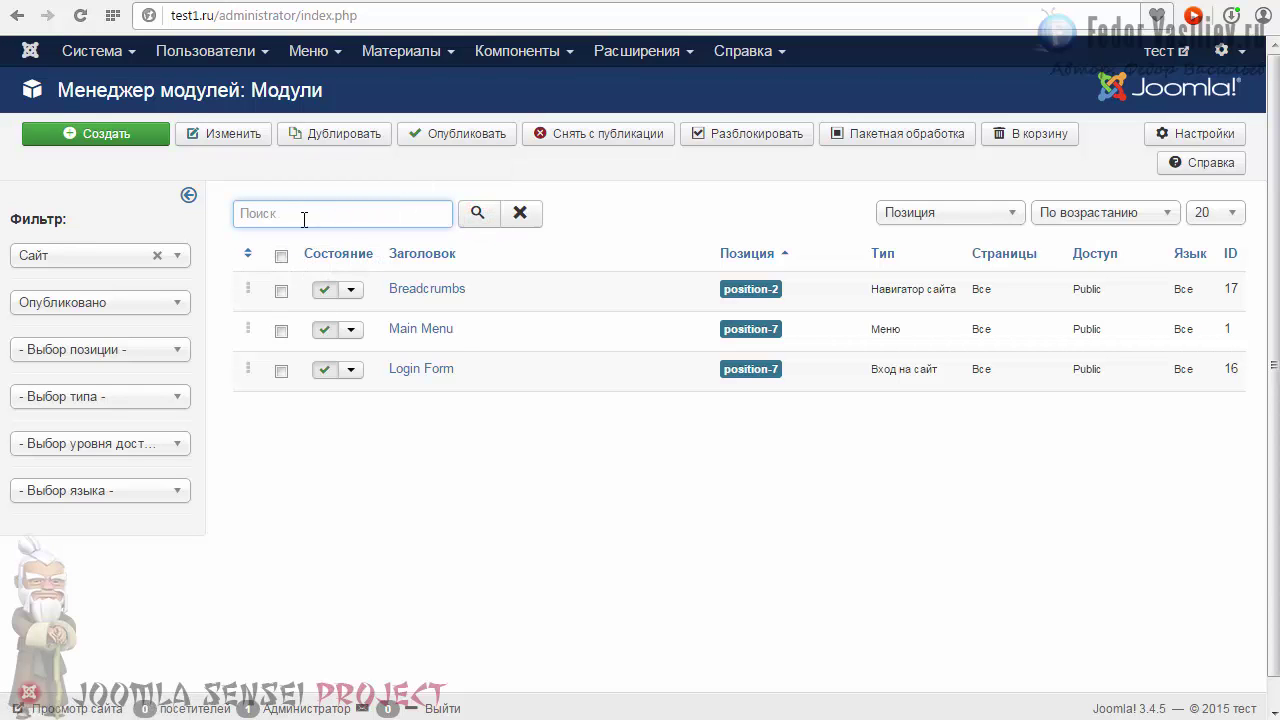
click(304, 216)
click(574, 208)
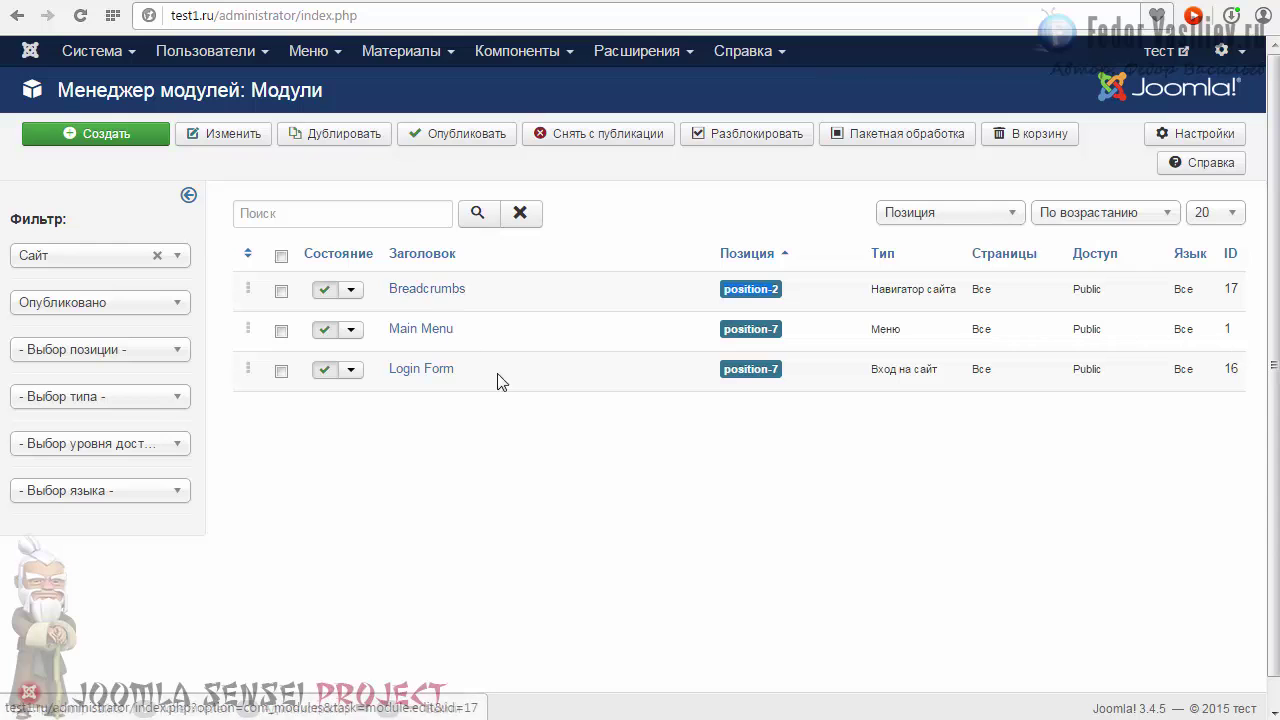
View the Breadcrumbs module's settings and close them without changes
click(414, 290)
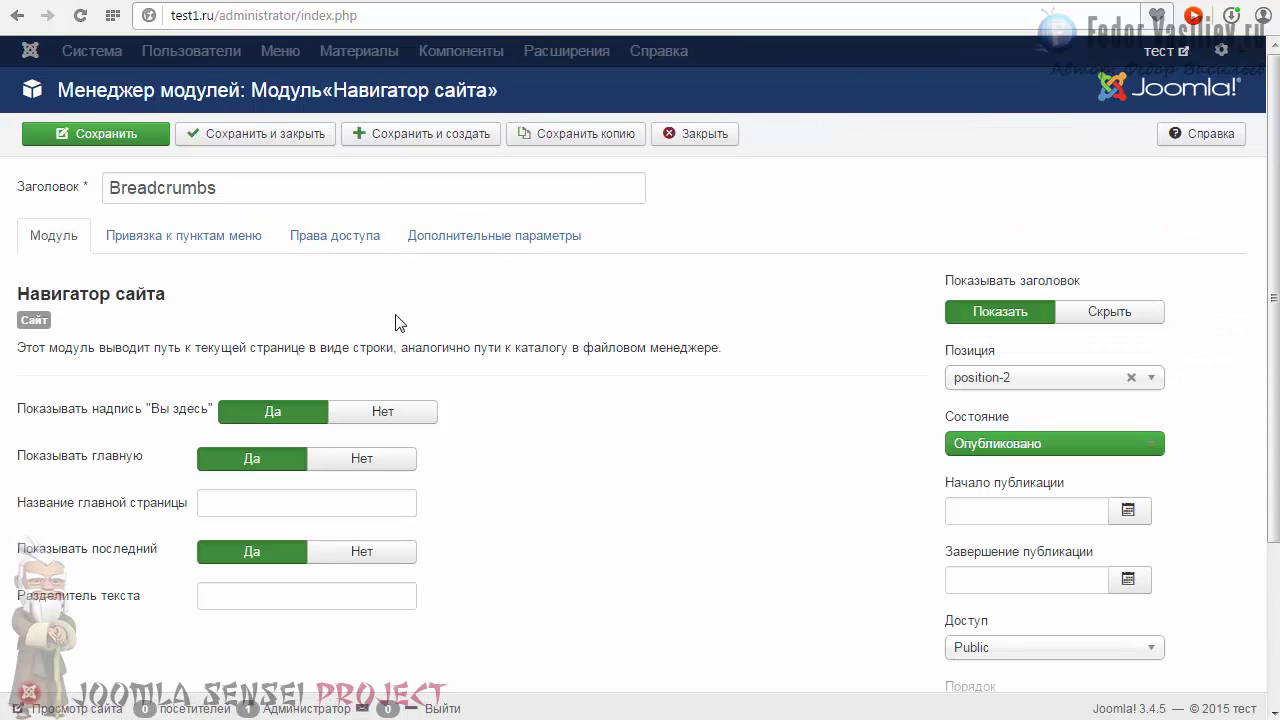
click(701, 138)
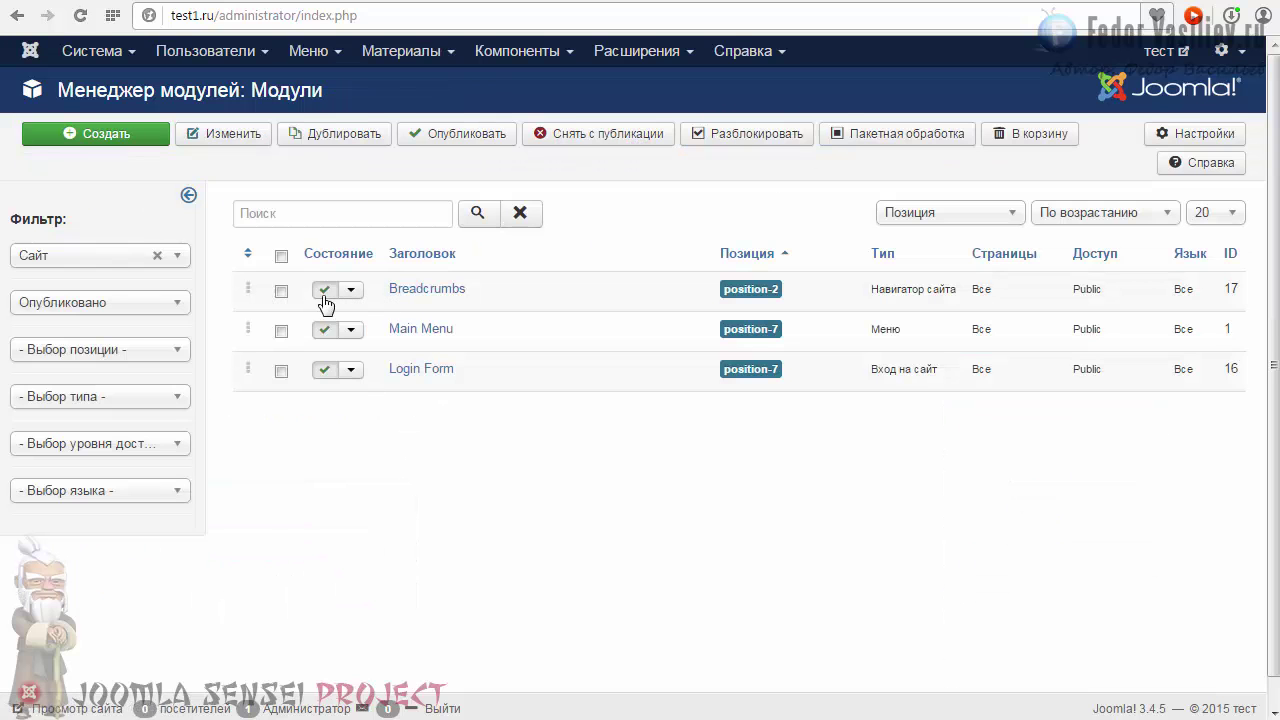
Unpublish the Breadcrumbs module and clear the state filter of the module list
click(324, 292)
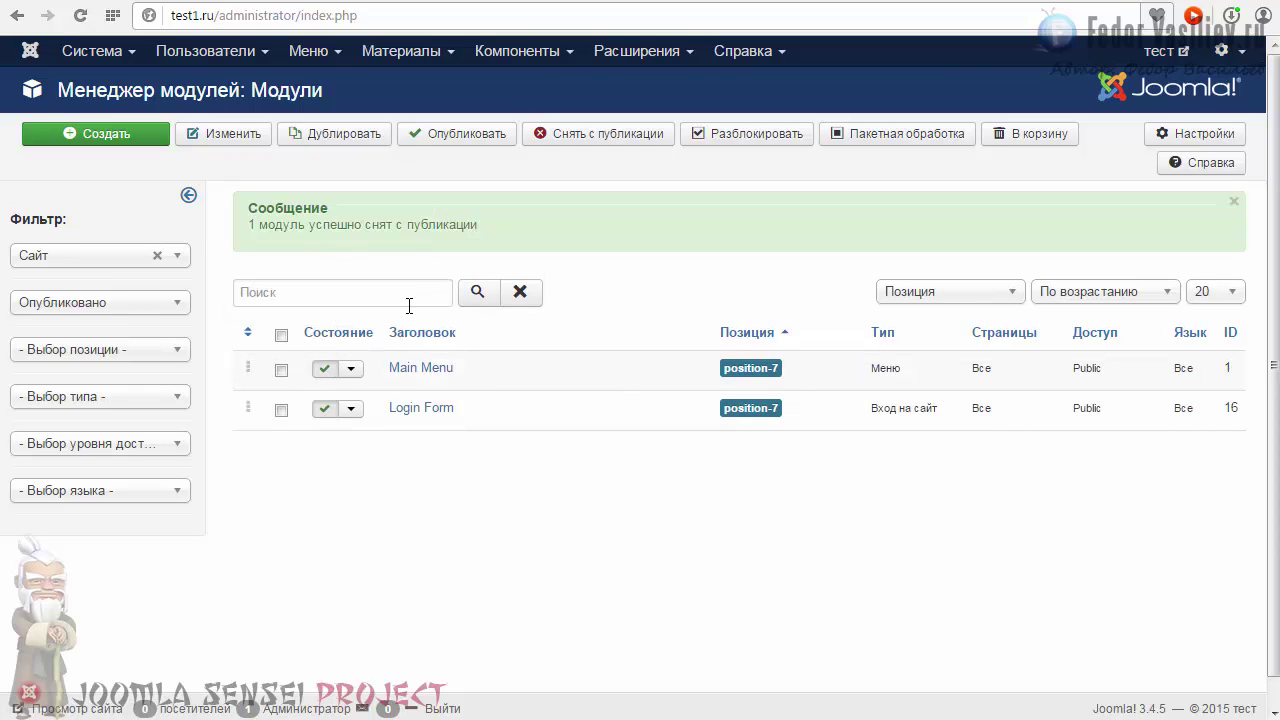
click(104, 349)
click(109, 350)
click(109, 302)
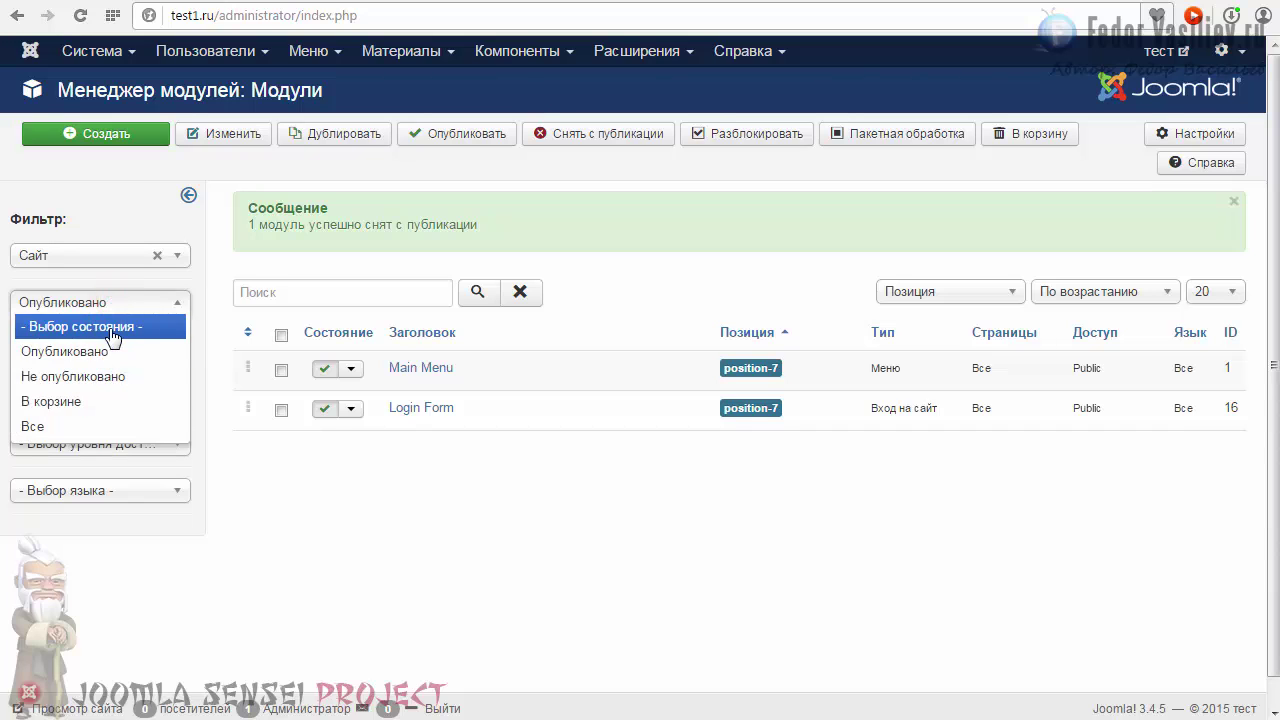
click(112, 328)
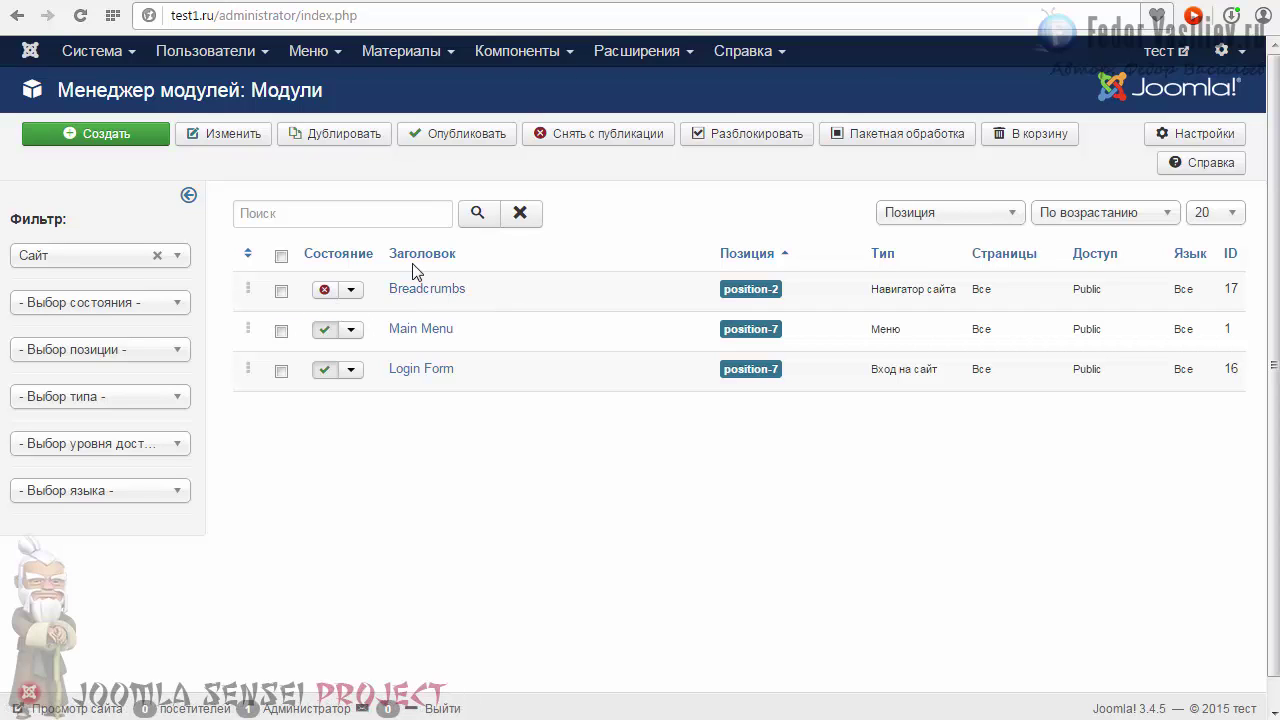
Move the Breadcrumbs module to the trash and filter the module list by the state "В корзине"
click(282, 295)
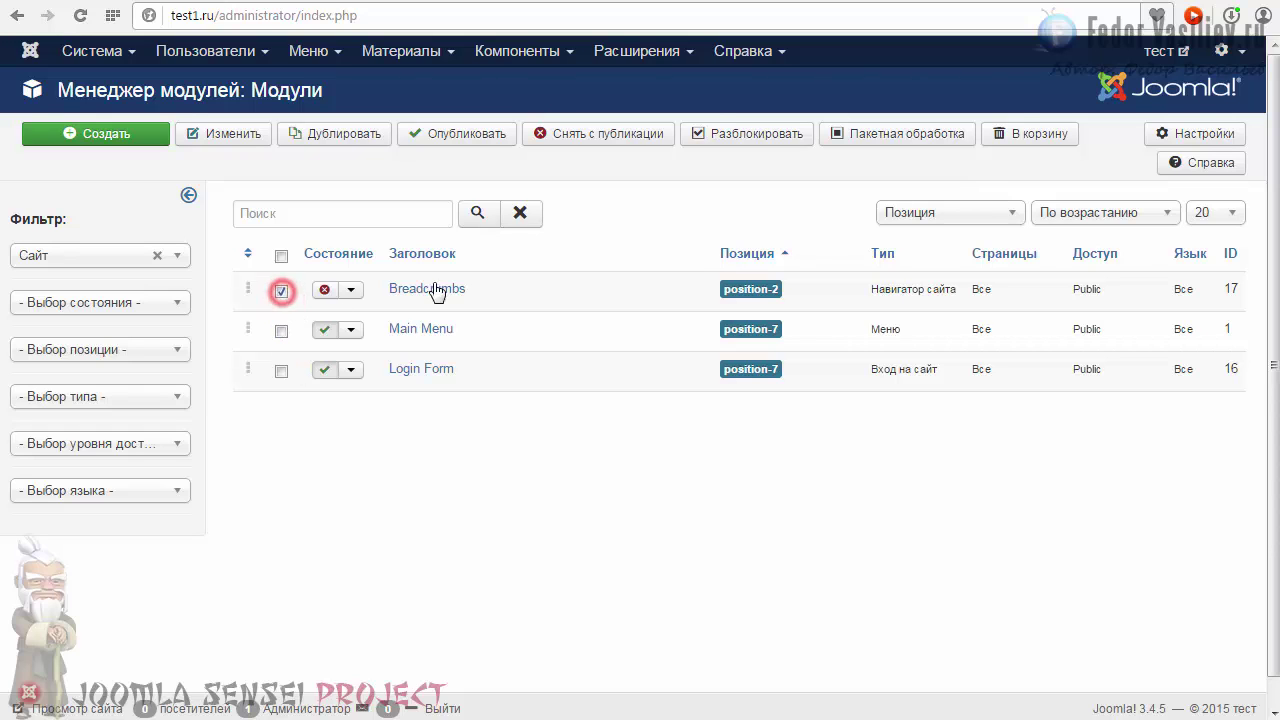
click(1022, 133)
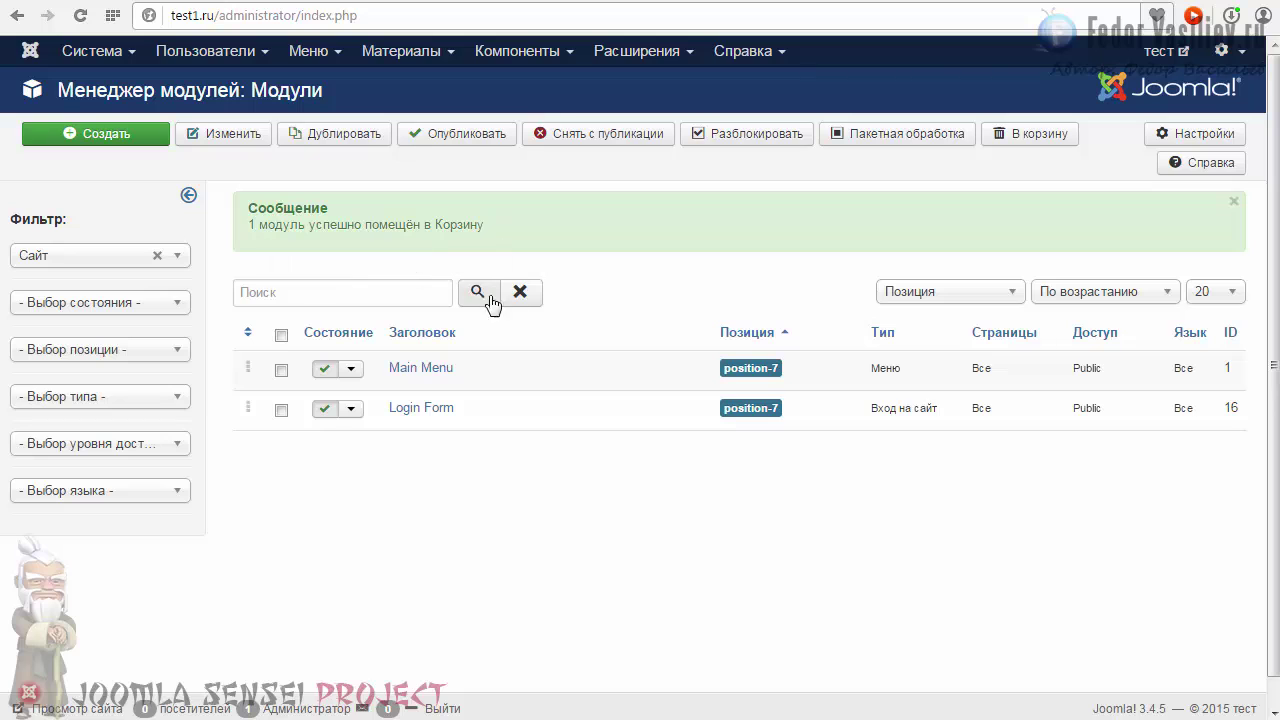
click(140, 302)
click(104, 403)
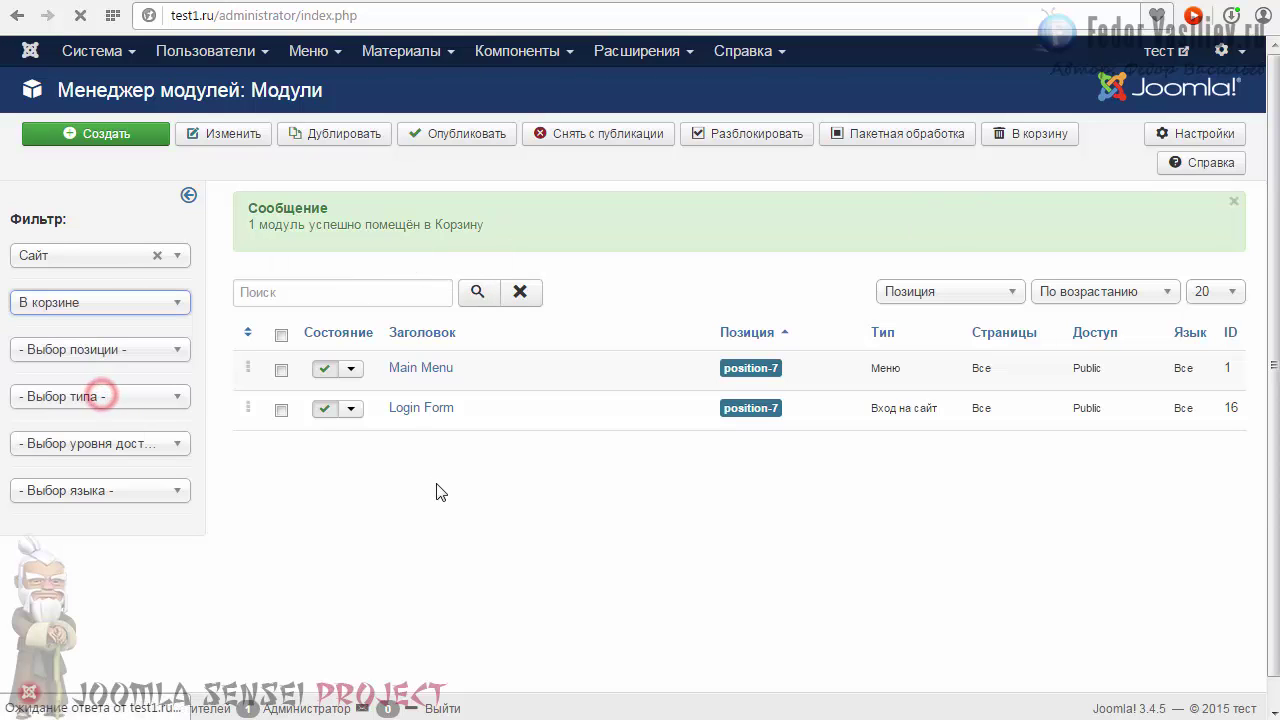
Restore the trashed Breadcrumbs module by publishing it and reset the state filter to "- Выбор состояния -"
click(325, 290)
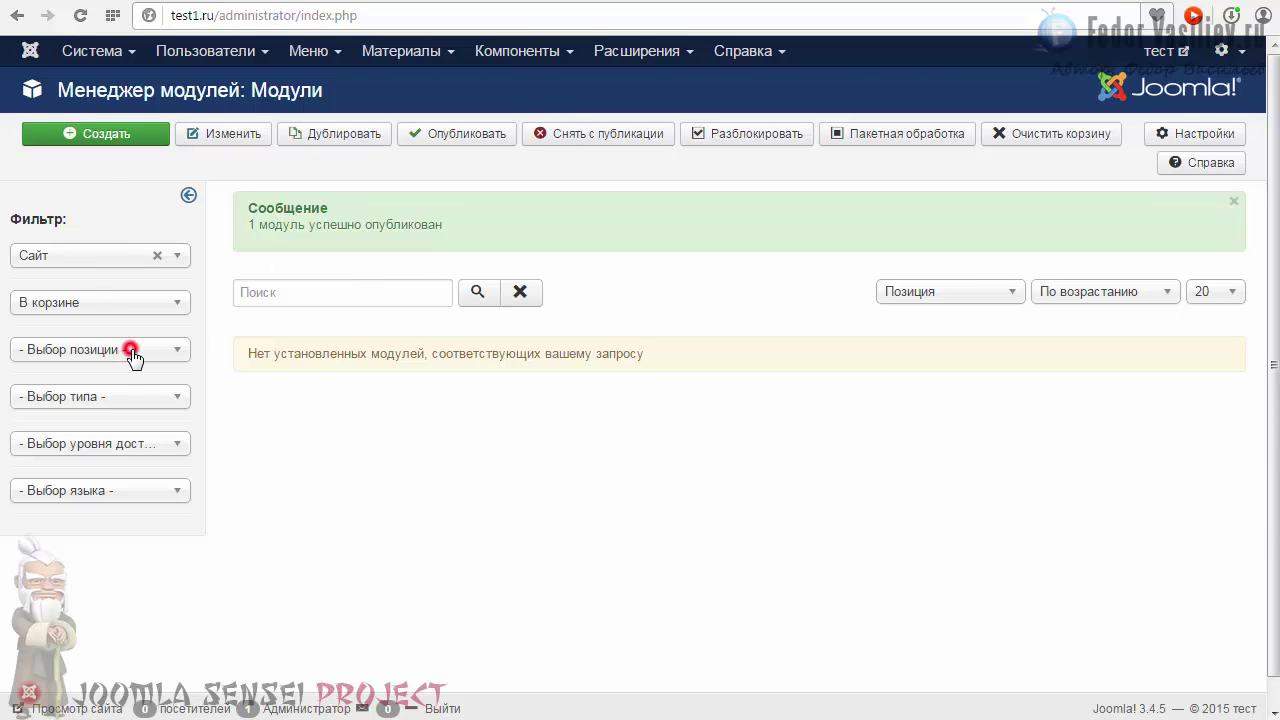
click(131, 351)
click(118, 302)
click(115, 324)
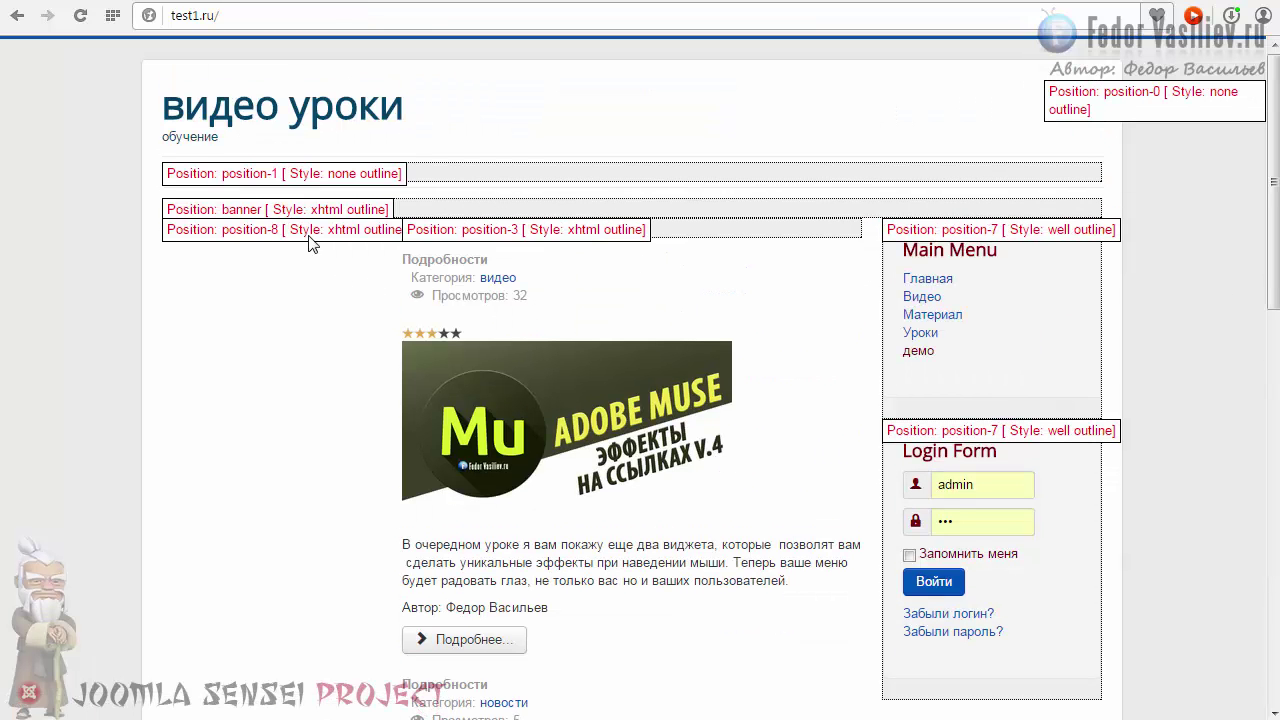
Open the Breadcrumbs module and assign it to the Protostar position Navigation [position-1]
drag(260, 170, 221, 173)
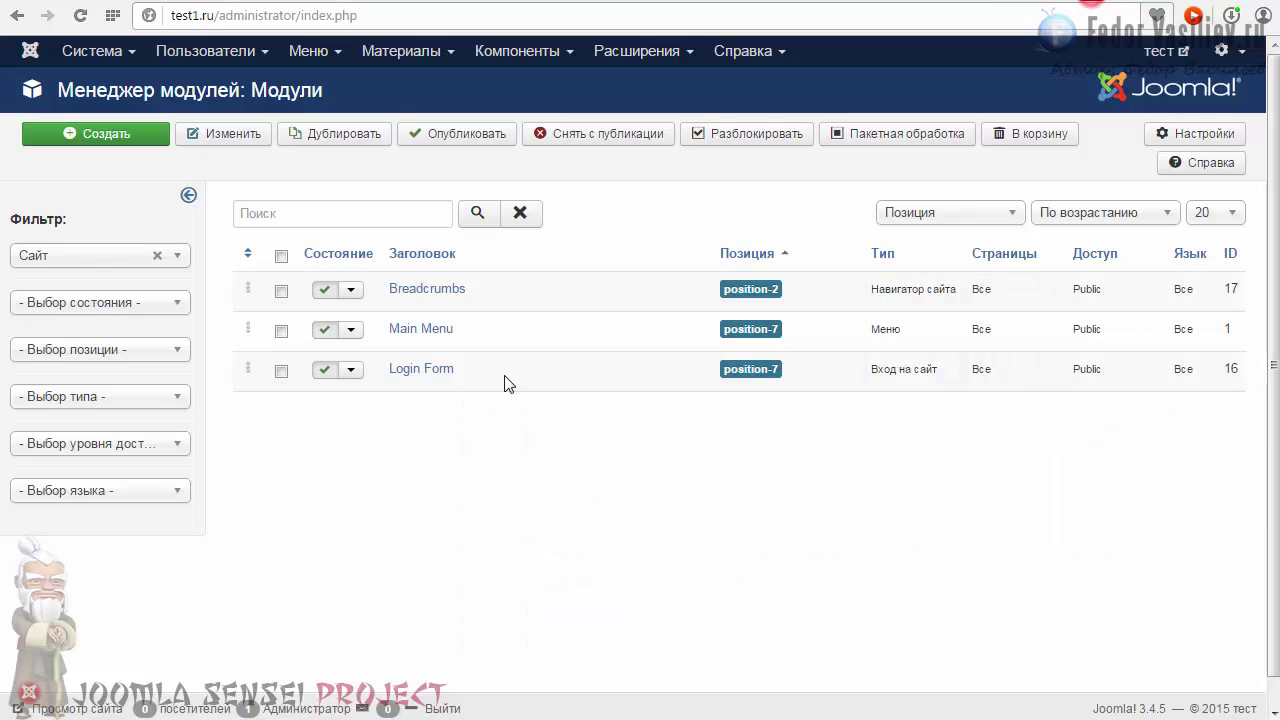
click(421, 289)
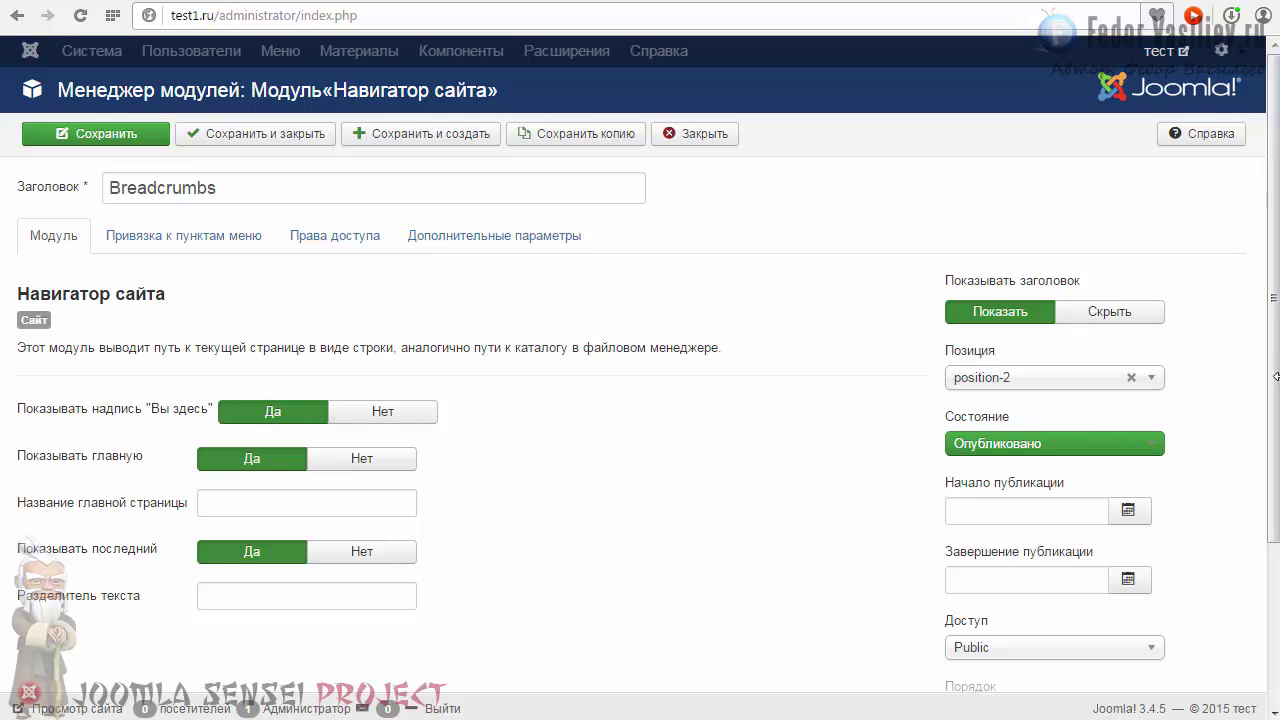
scroll(880, 345, down, 1)
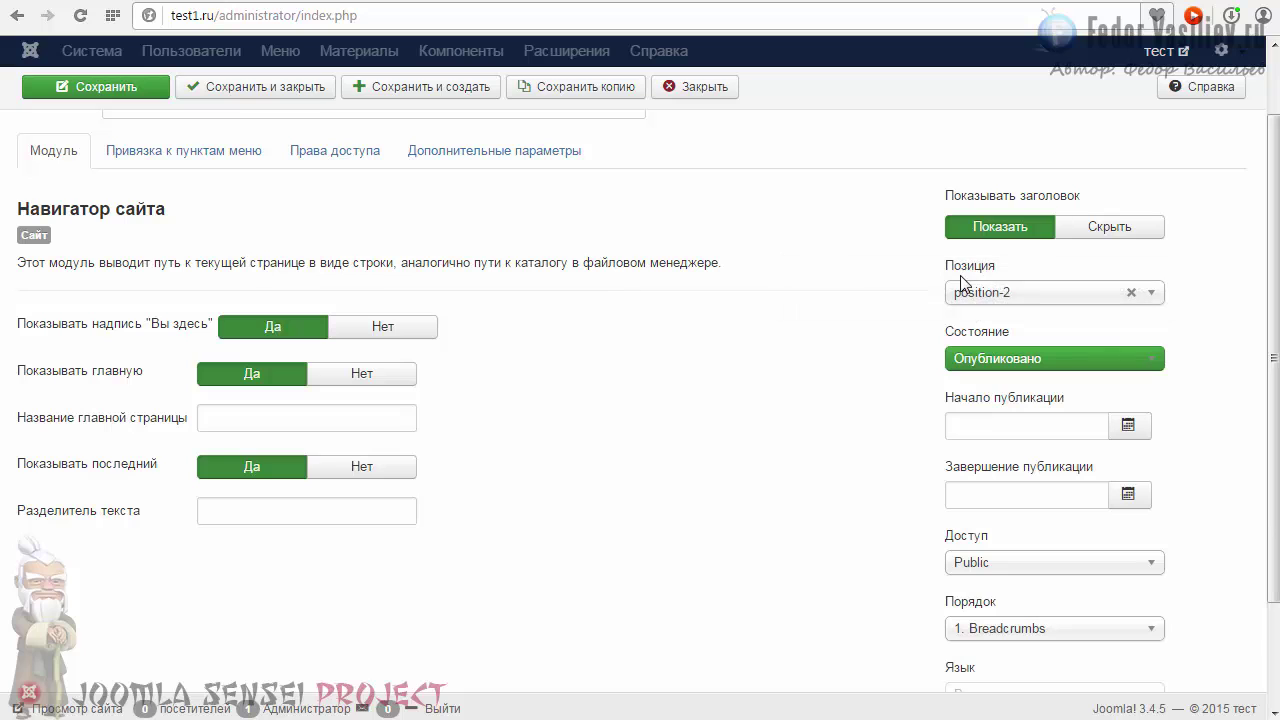
click(1153, 295)
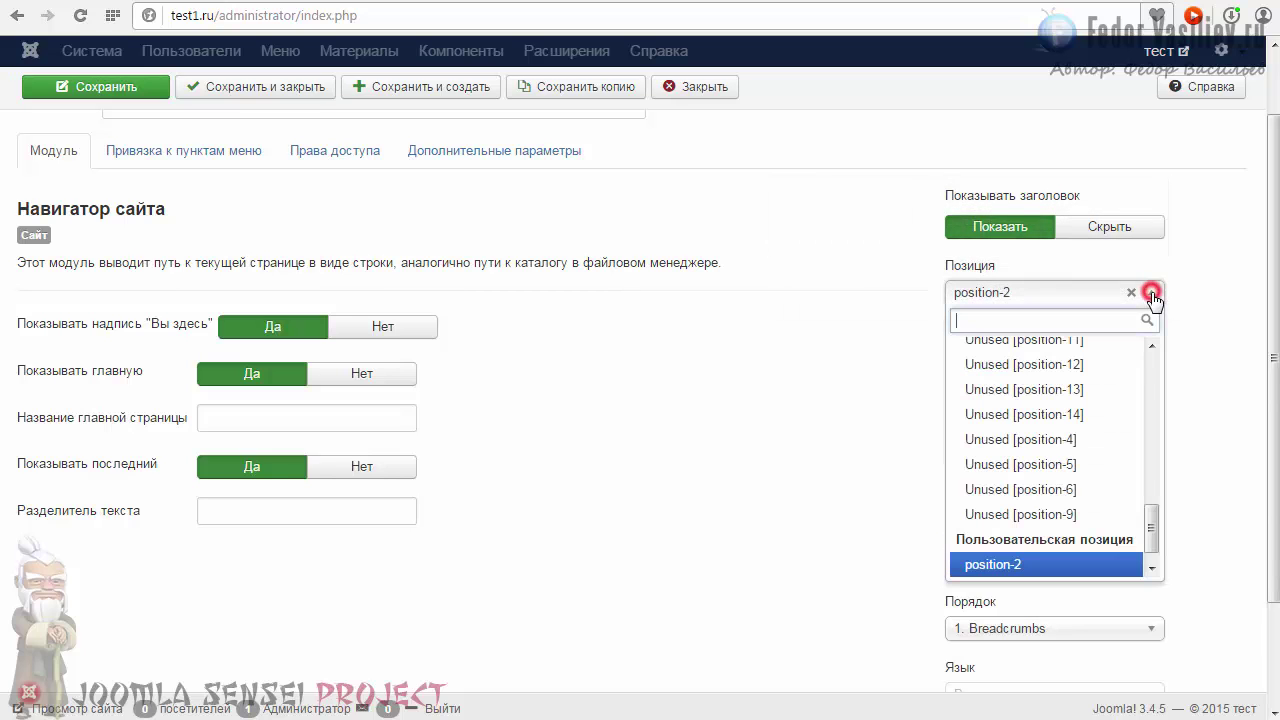
drag(1152, 520, 1136, 335)
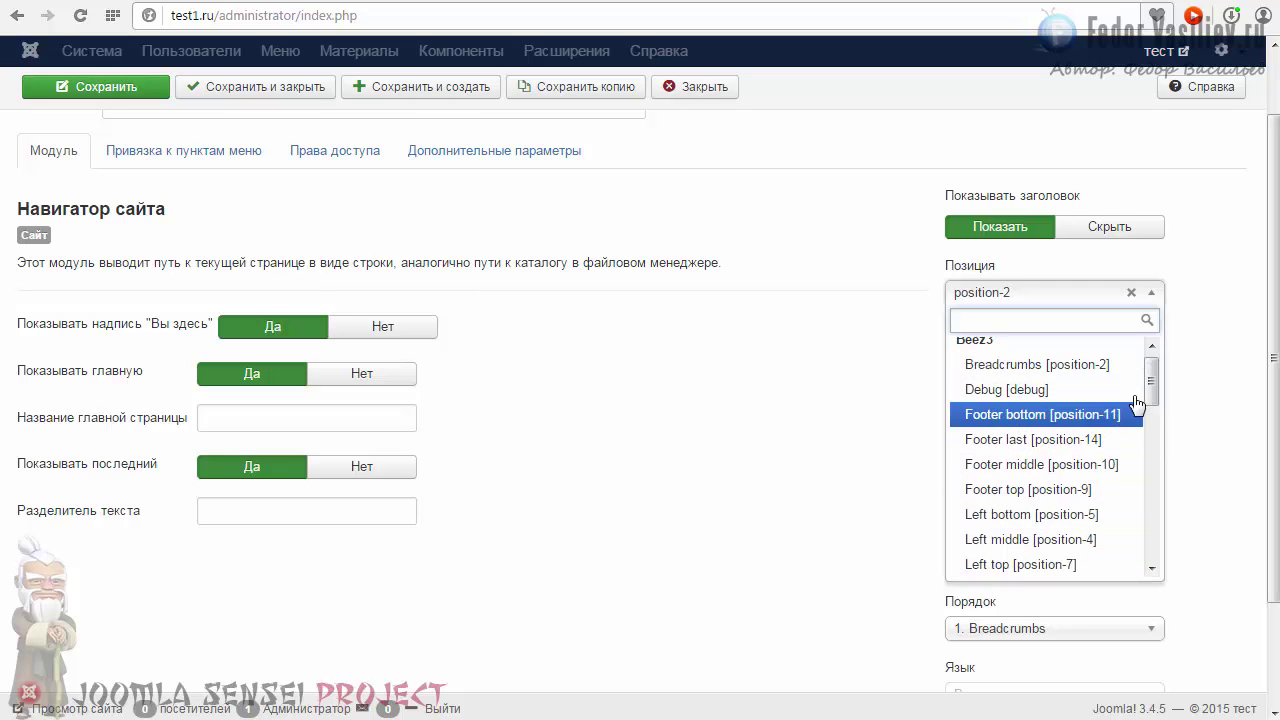
drag(1151, 378, 1151, 474)
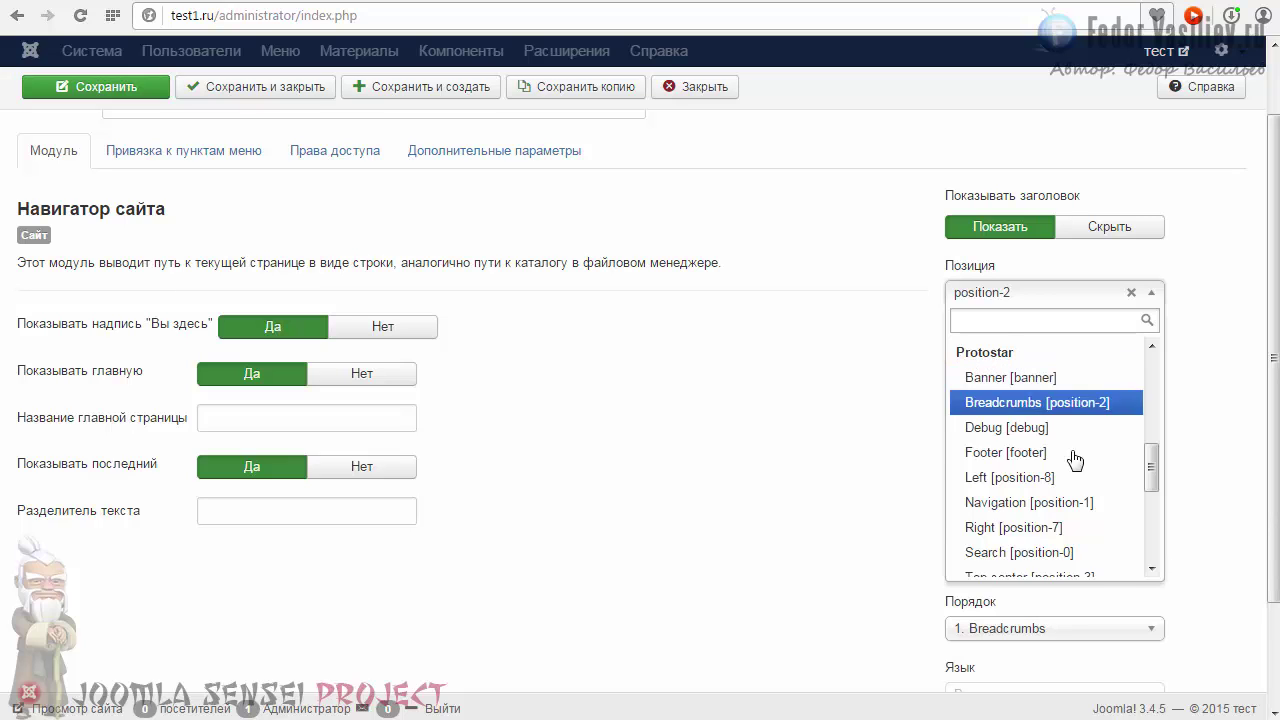
mouse_move(1153, 468)
mouse_down()
mouse_move(1151, 540)
mouse_move(1147, 484)
mouse_up()
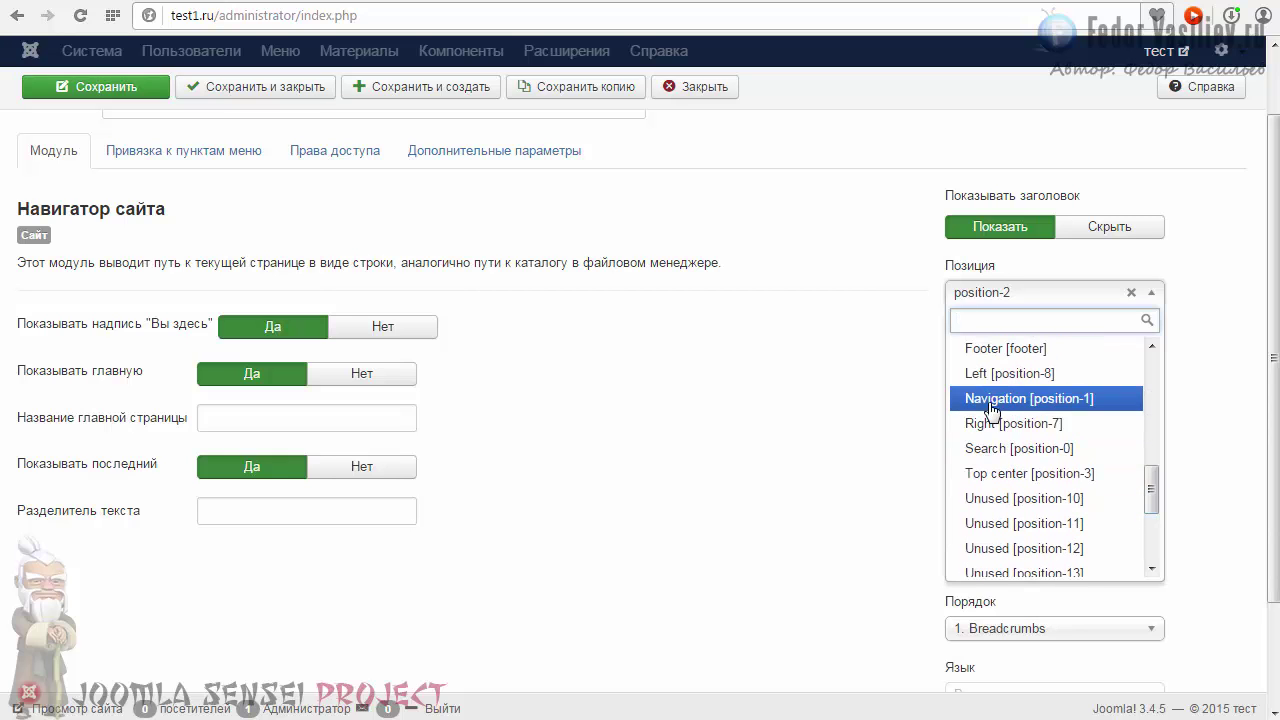
click(1073, 400)
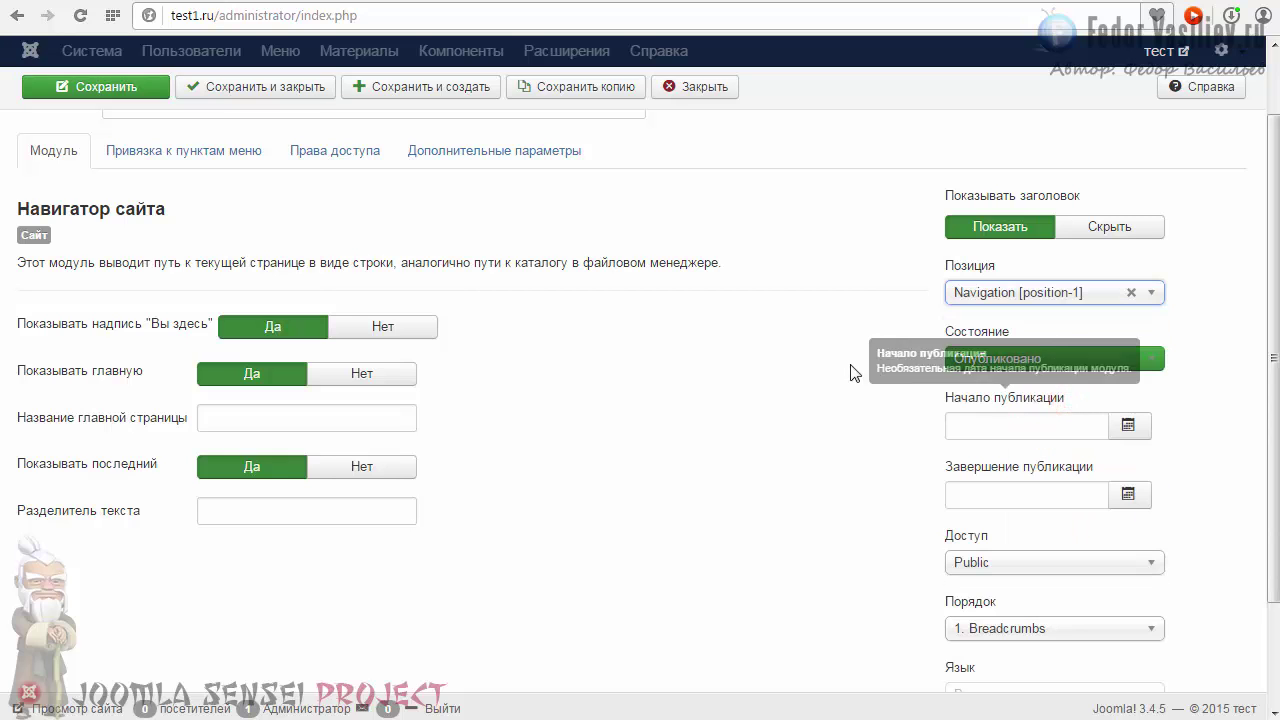
Change the module's title to "хлебные крошки"
scroll(840, 370, up, 1)
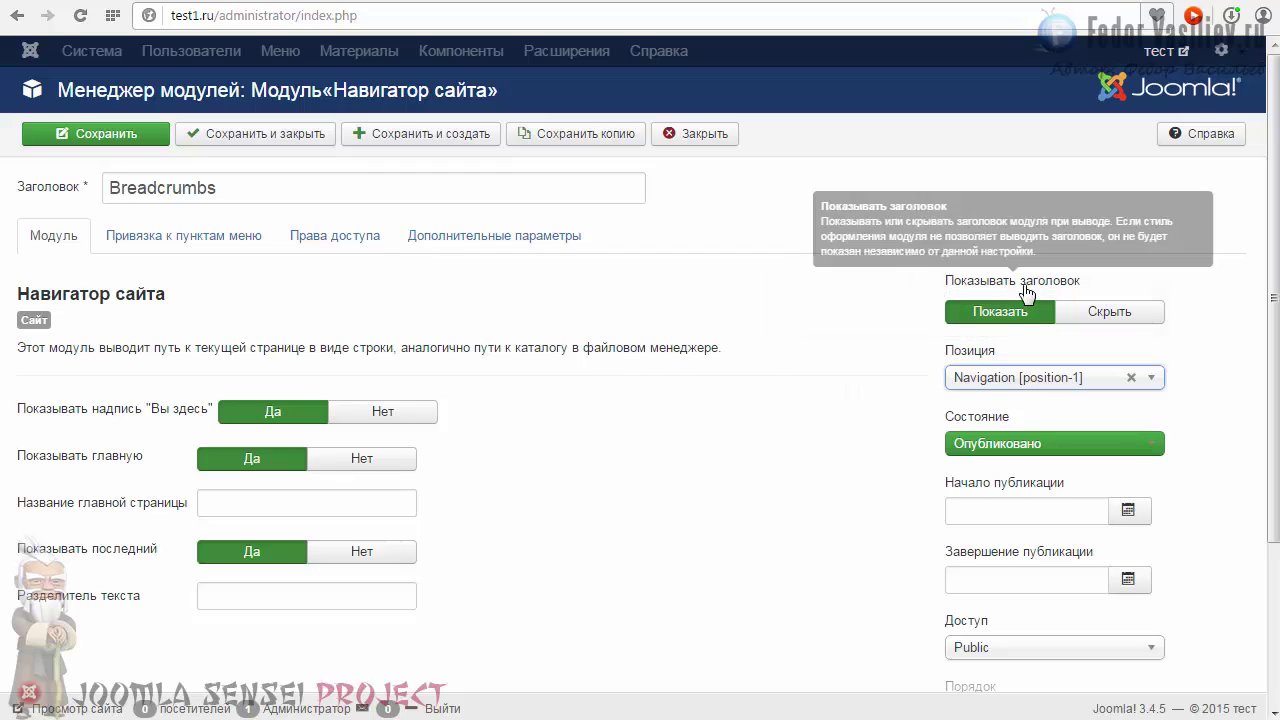
drag(285, 195, 100, 188)
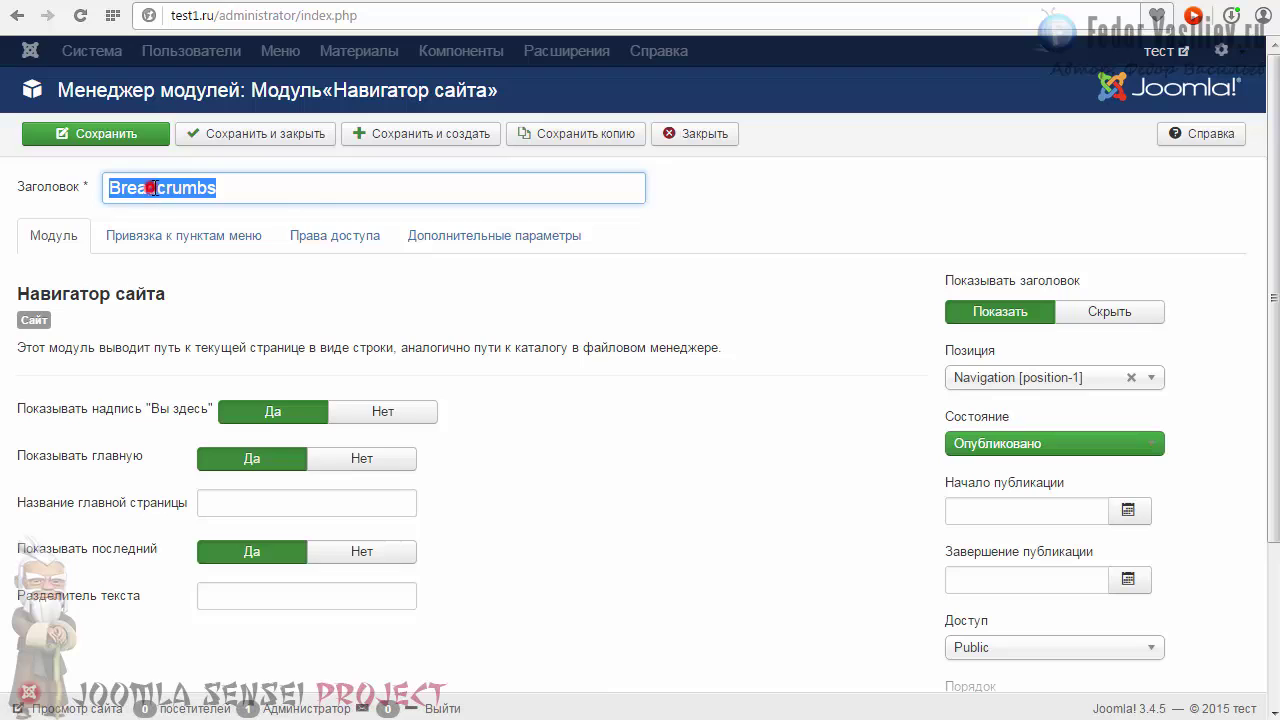
drag(277, 189, 37, 197)
text(хлебные крошки)
click(750, 198)
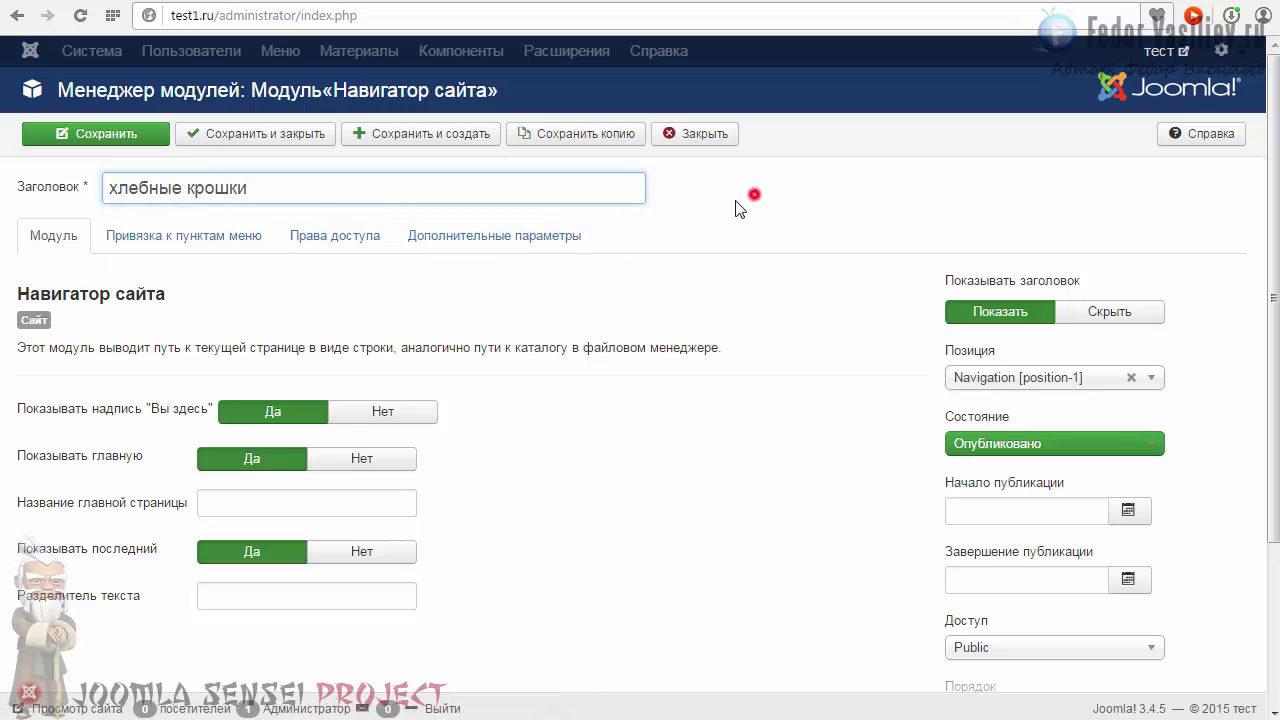
Hide the module's title on the site and save the module
click(1108, 318)
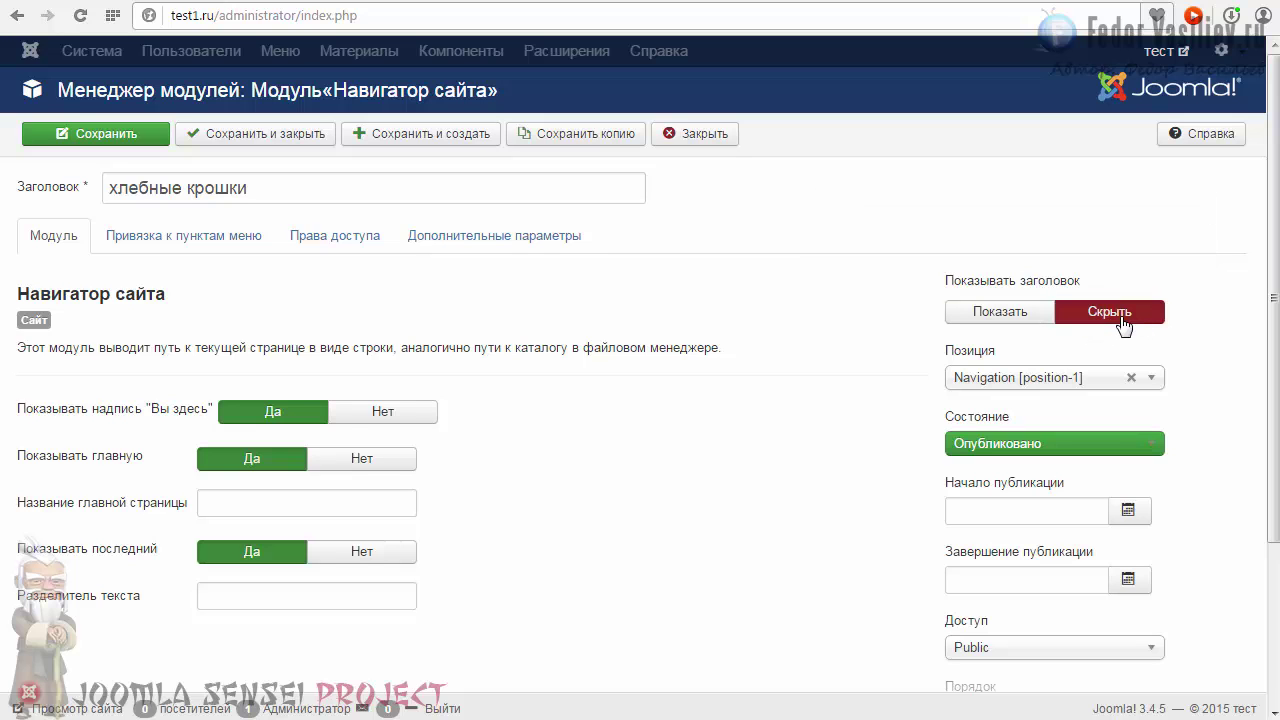
mouse_move(1263, 330)
mouse_down()
mouse_move(1255, 357)
mouse_move(1263, 328)
mouse_up()
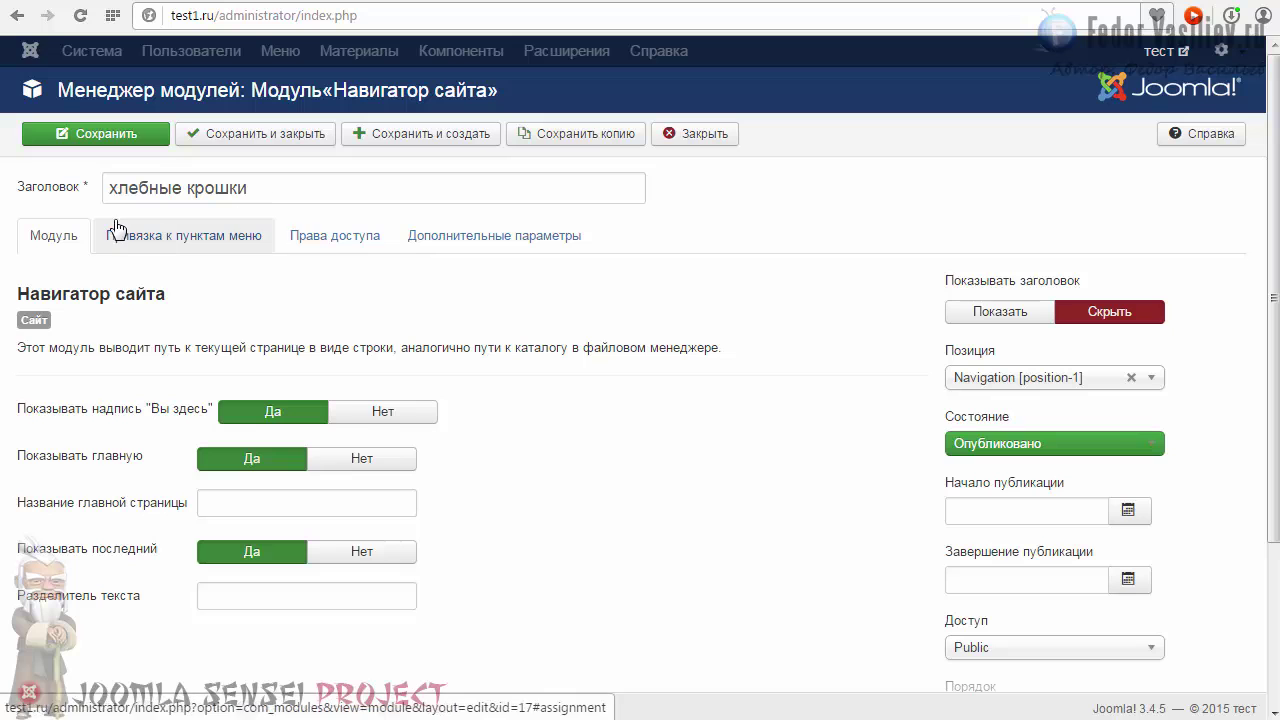
click(95, 133)
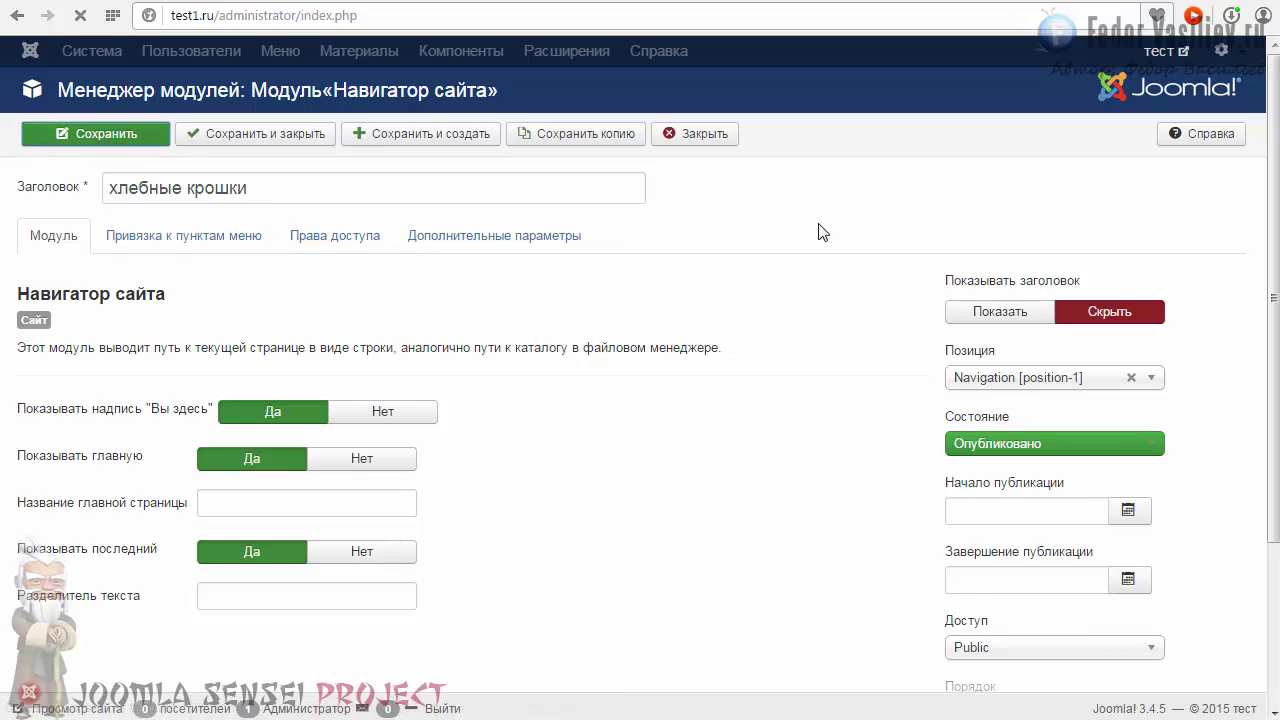
Switch to the site's front end and load test1.ru without the ?tp=1 position preview parameter
click(1000, 5)
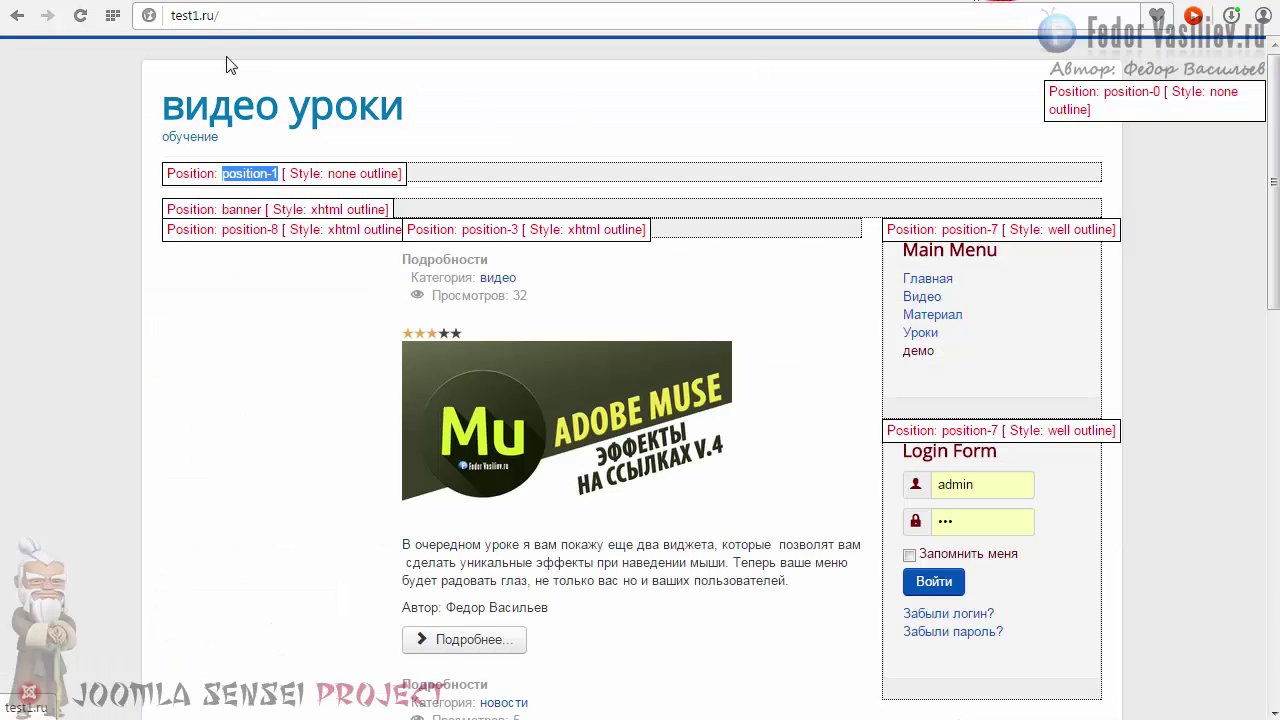
click(235, 16)
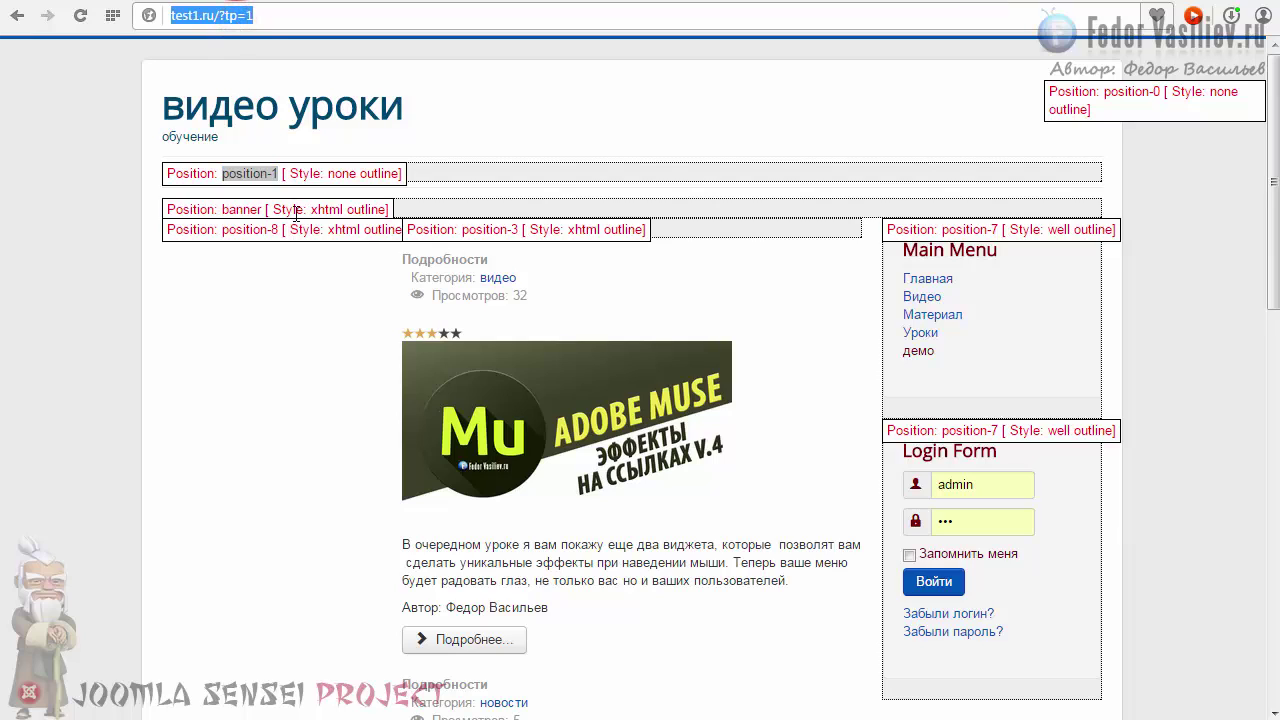
click(240, 16)
drag(220, 16, 313, 18)
key(BackSpace)
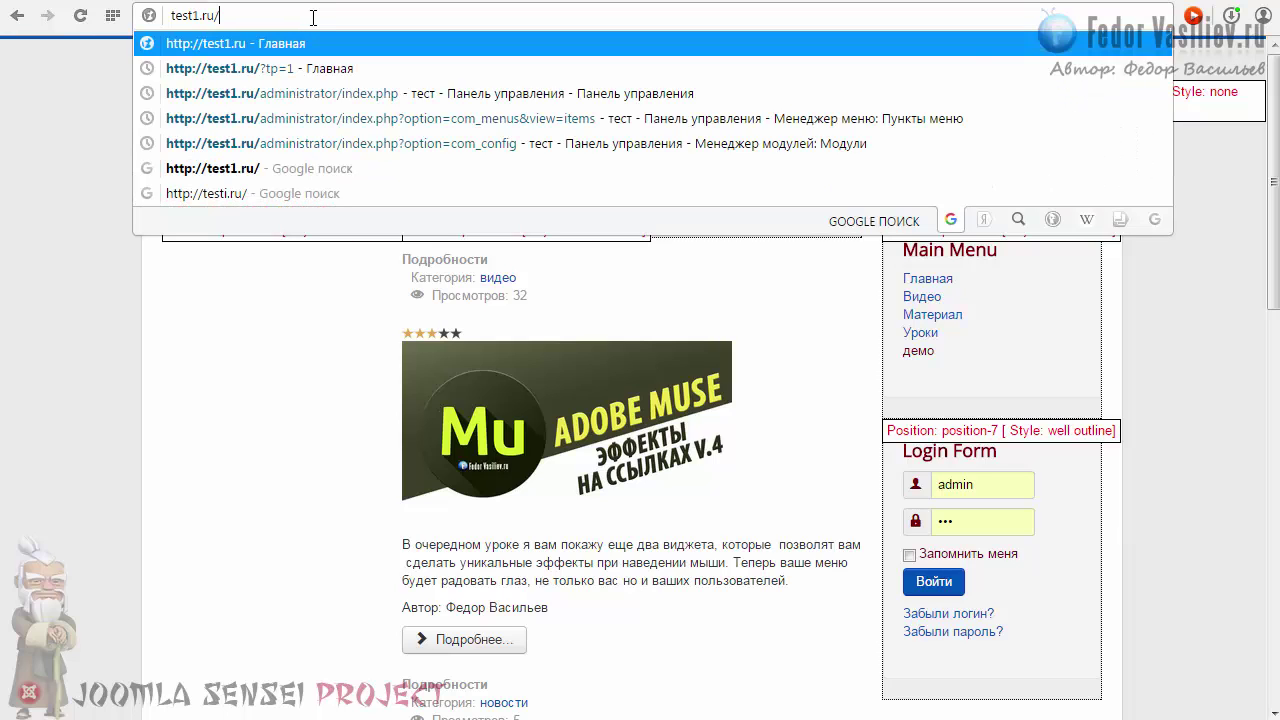
key(Return)
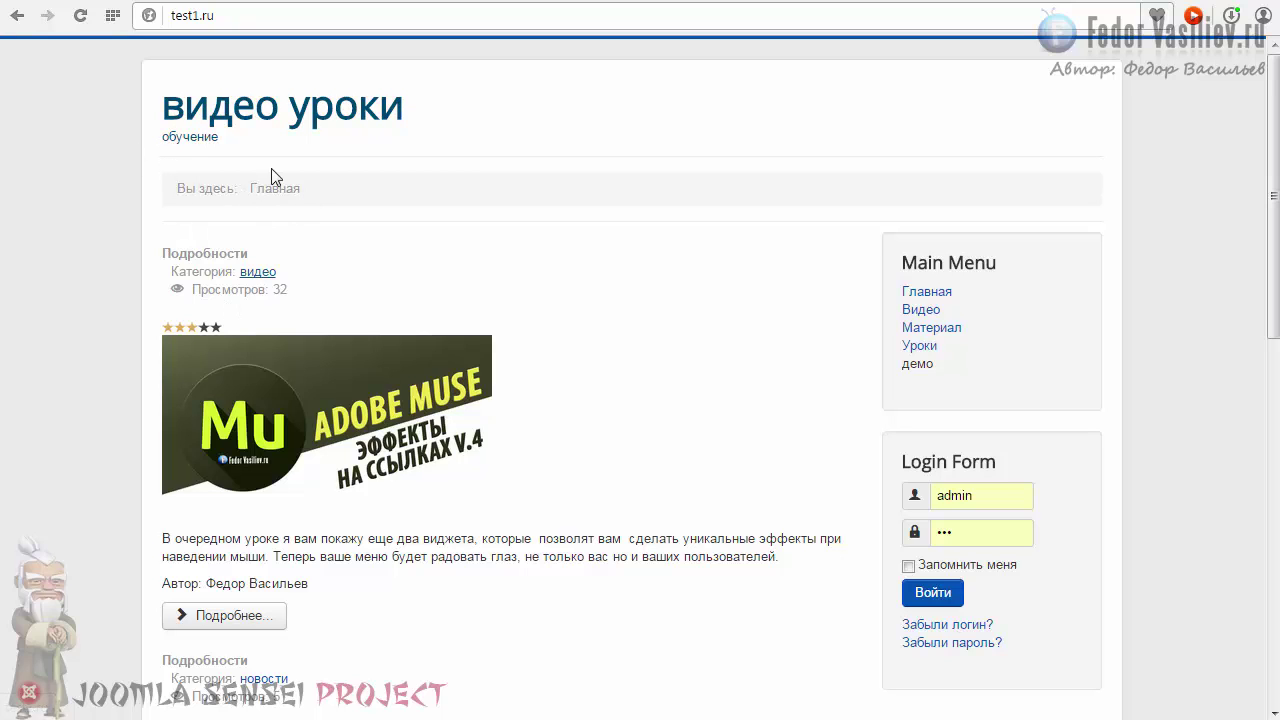
Examine the breadcrumbs on the home page and in the first article's full view, and return to the home page
scroll(288, 190, down, 9)
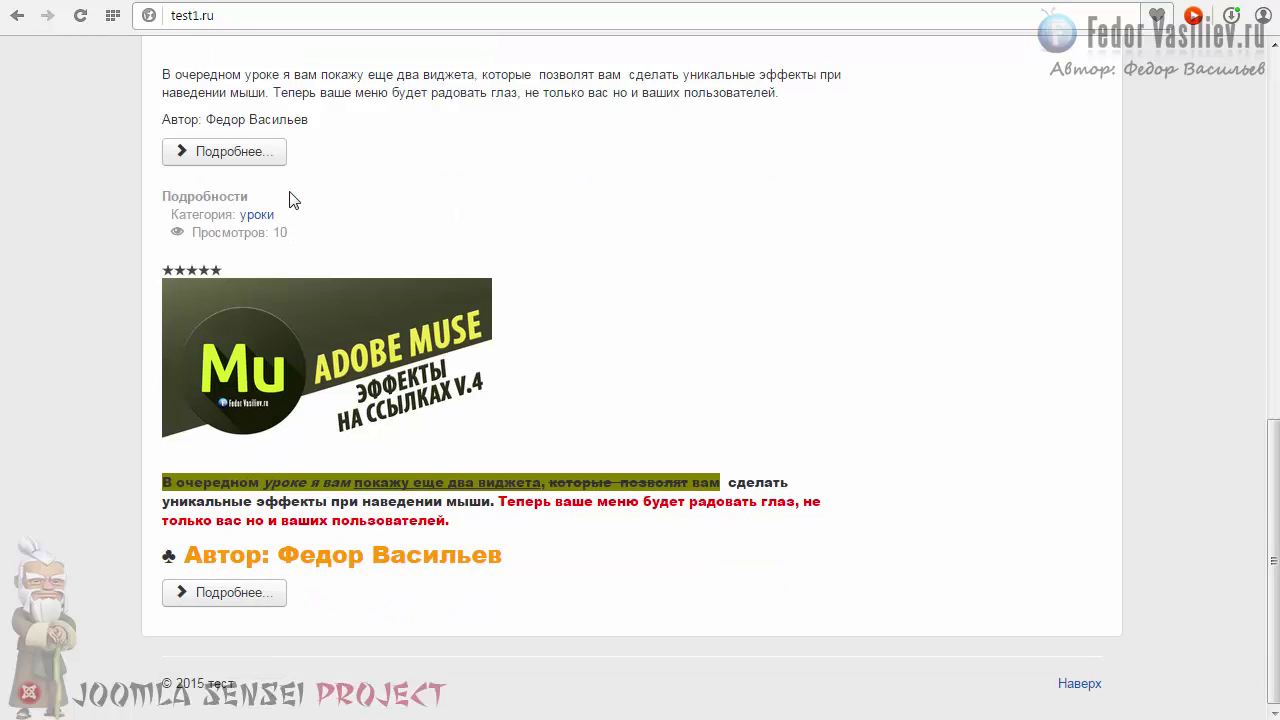
scroll(288, 205, up, 4)
scroll(288, 205, up, 5)
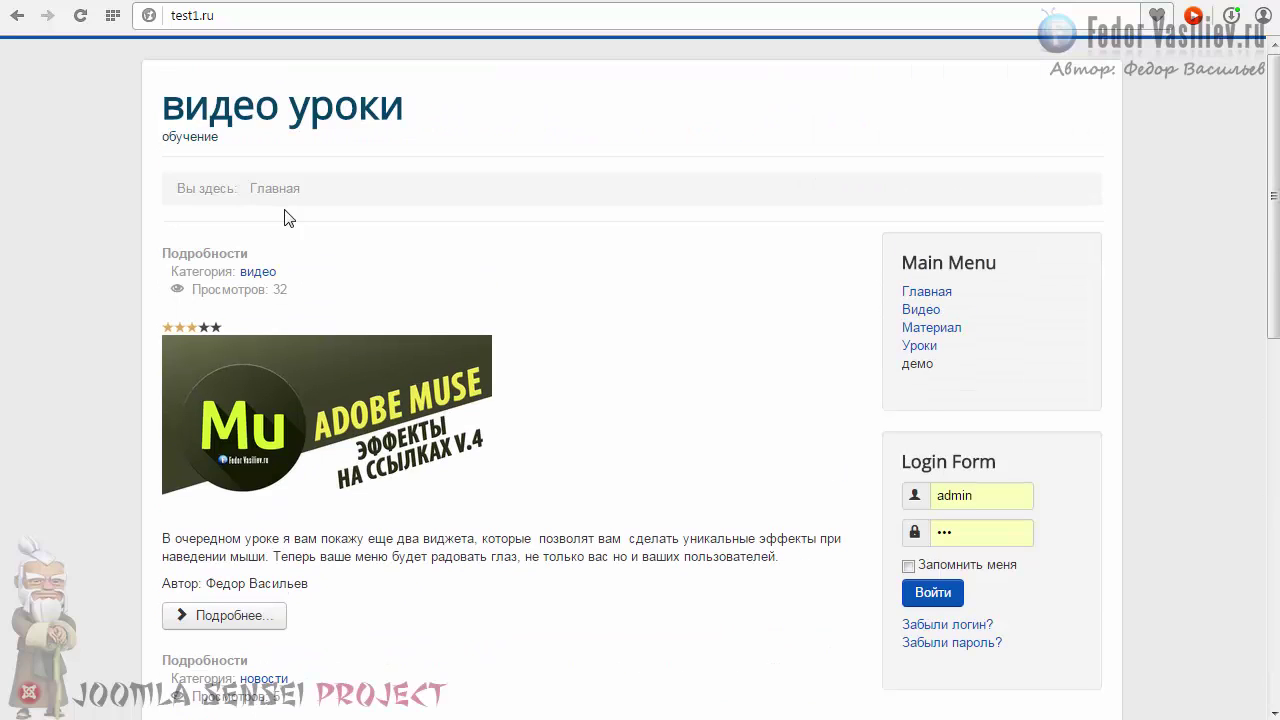
click(210, 617)
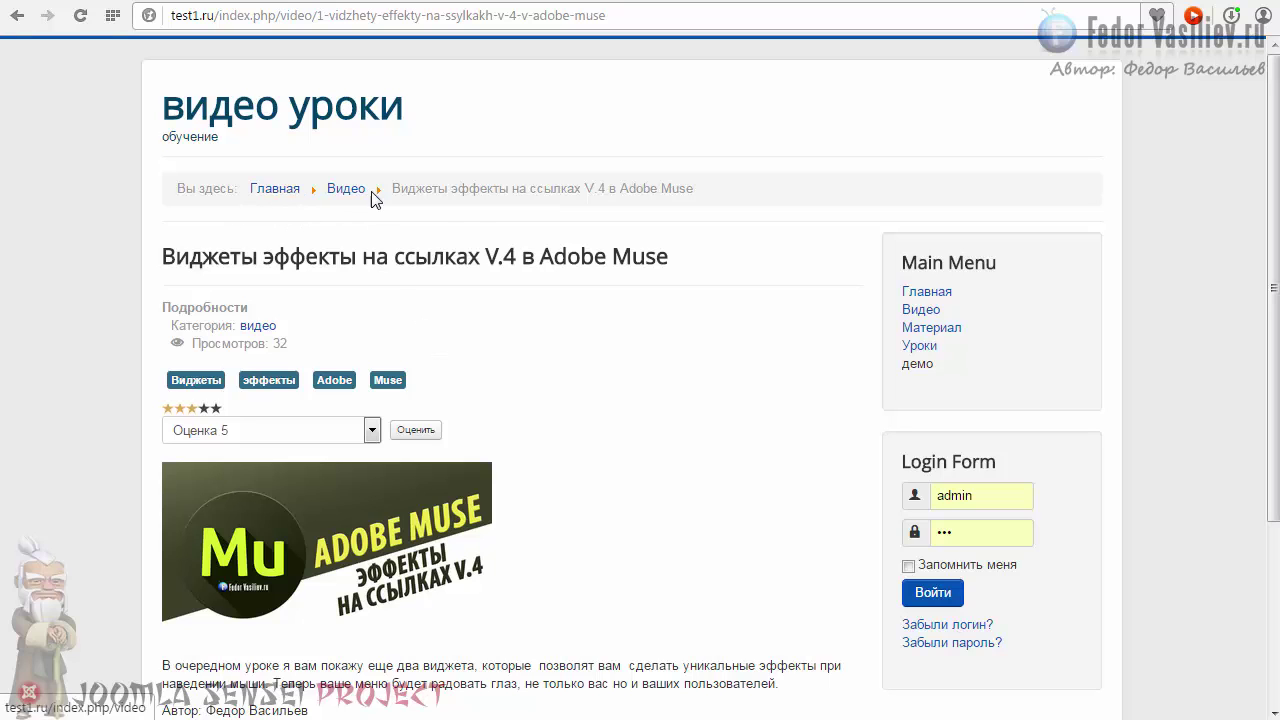
scroll(467, 200, down, 3)
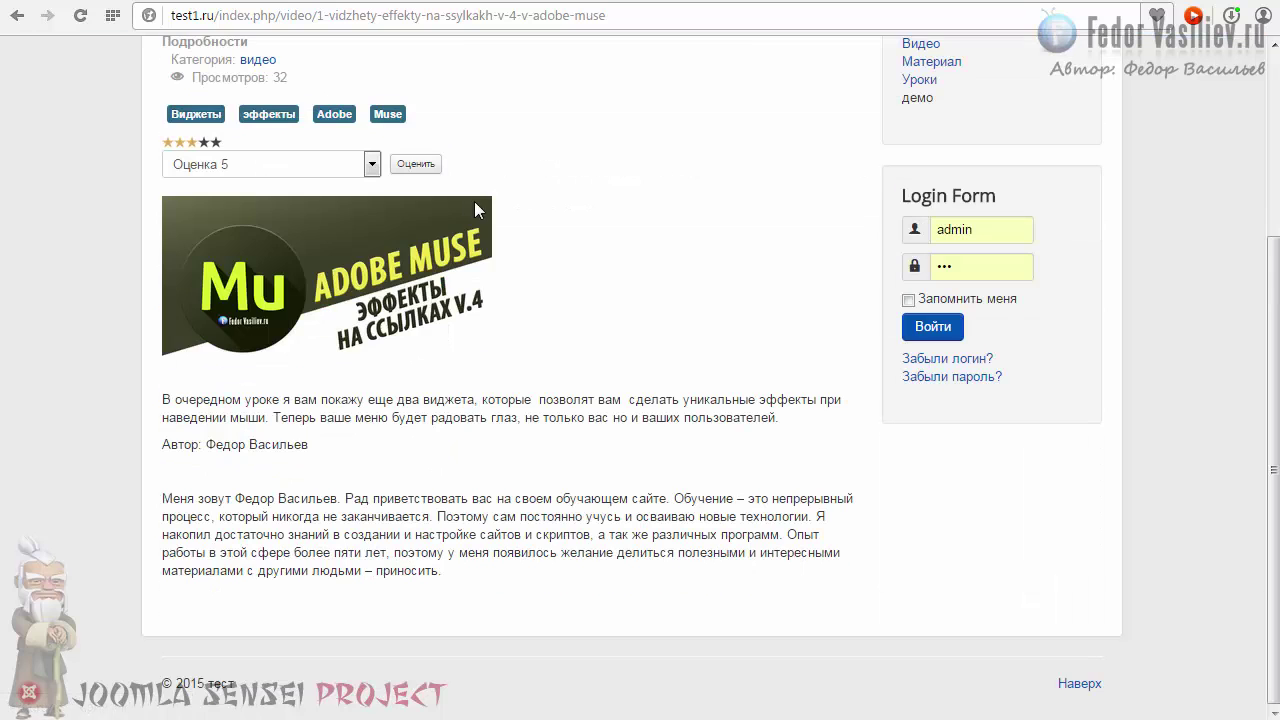
scroll(467, 200, up, 3)
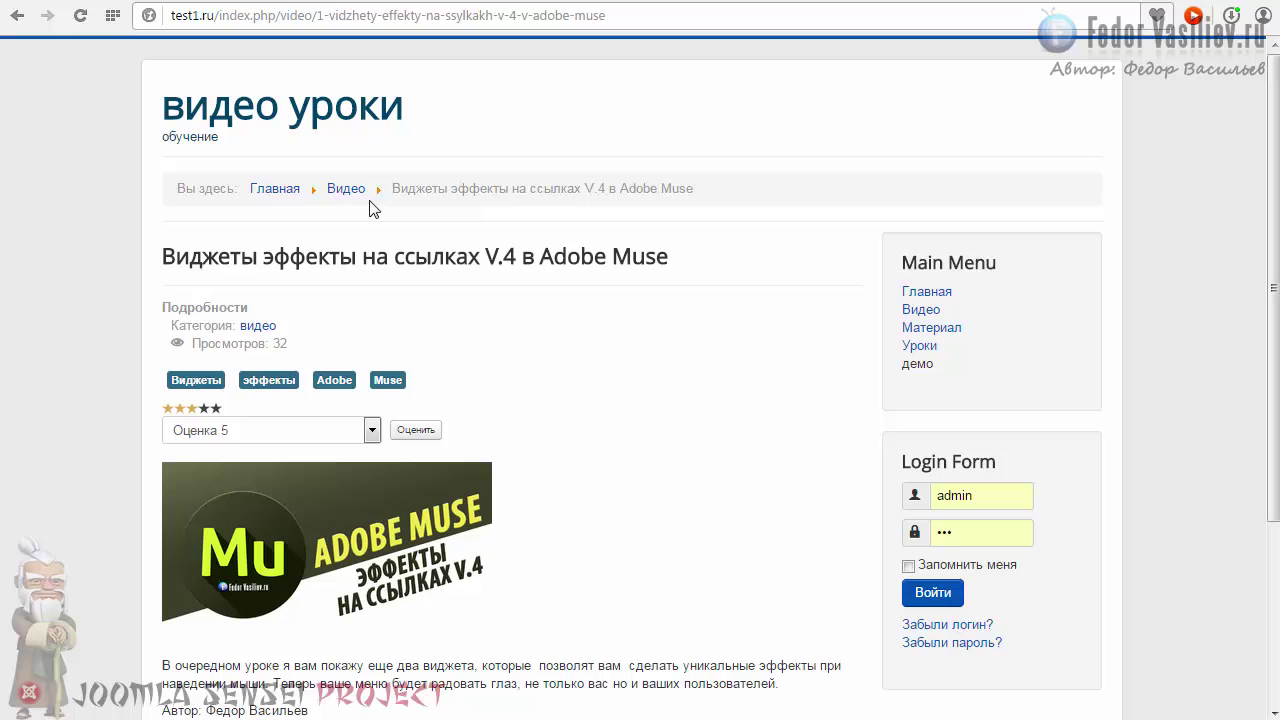
click(185, 110)
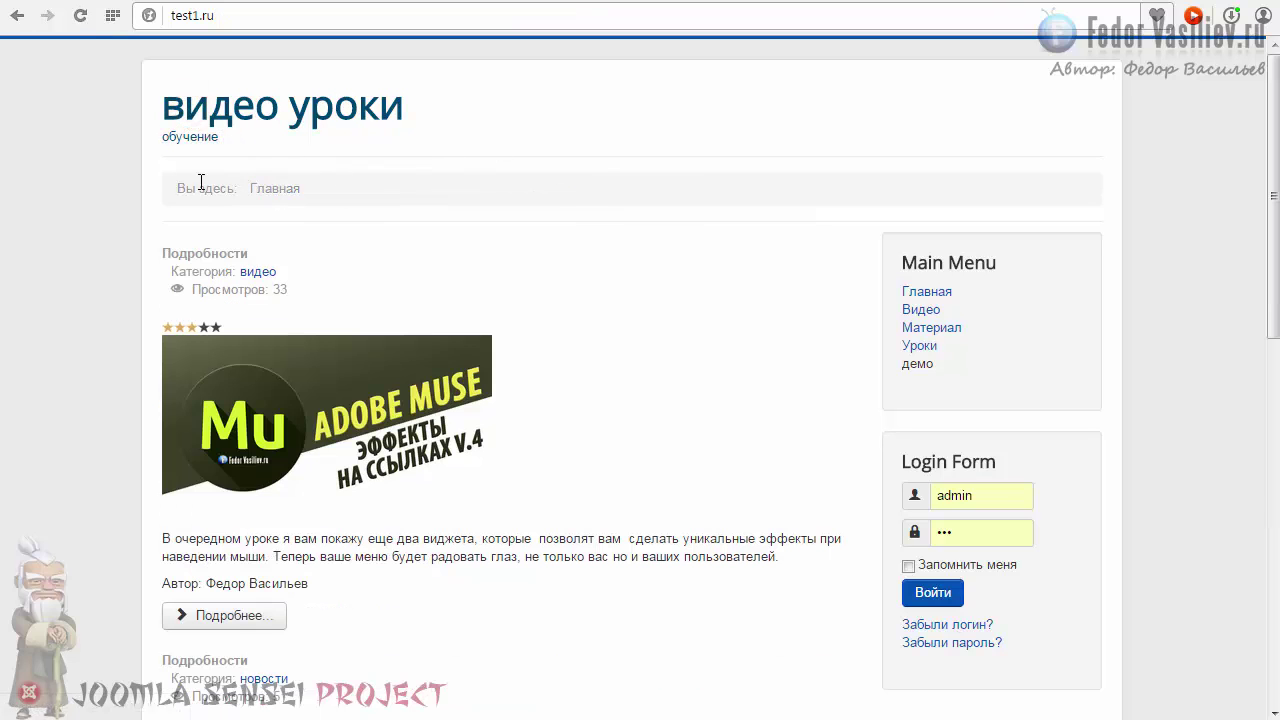
In the module's settings, set both "Показывать надпись "Вы здесь"" and "Показывать главную" to "Нет"
key(ctrl+Tab)
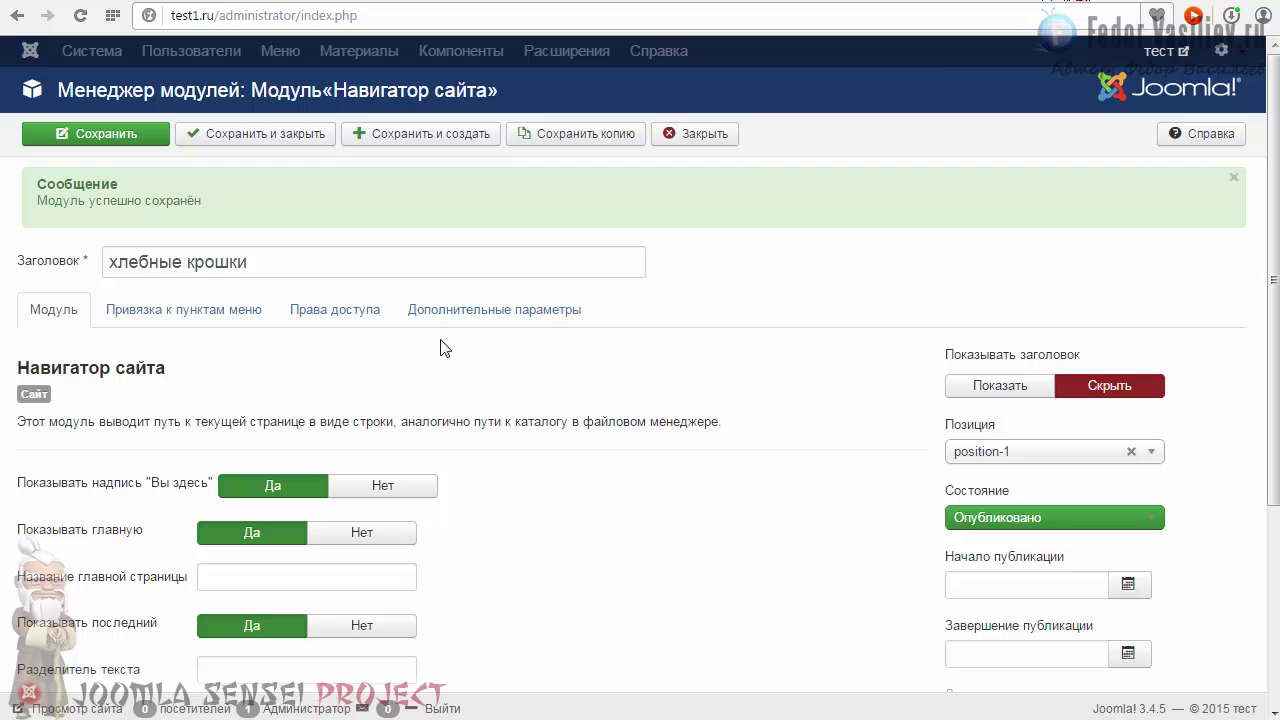
scroll(450, 343, down, 3)
scroll(463, 346, up, 2)
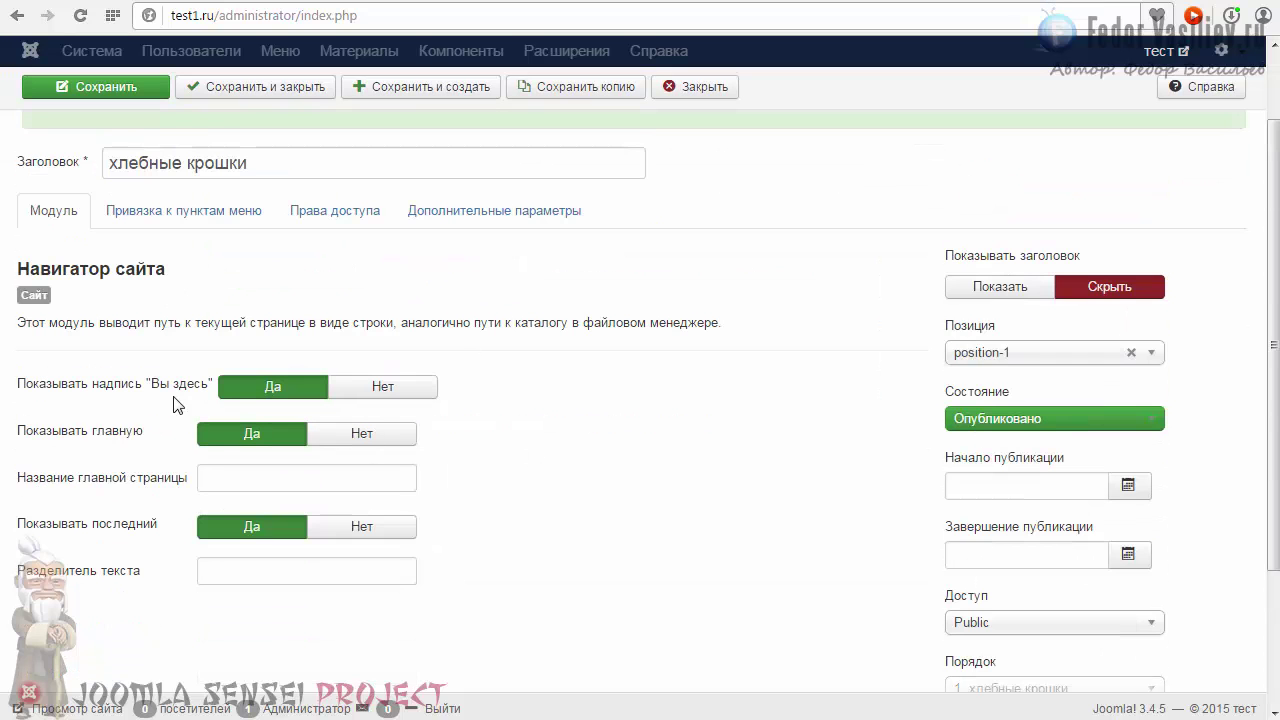
key(ctrl+Tab)
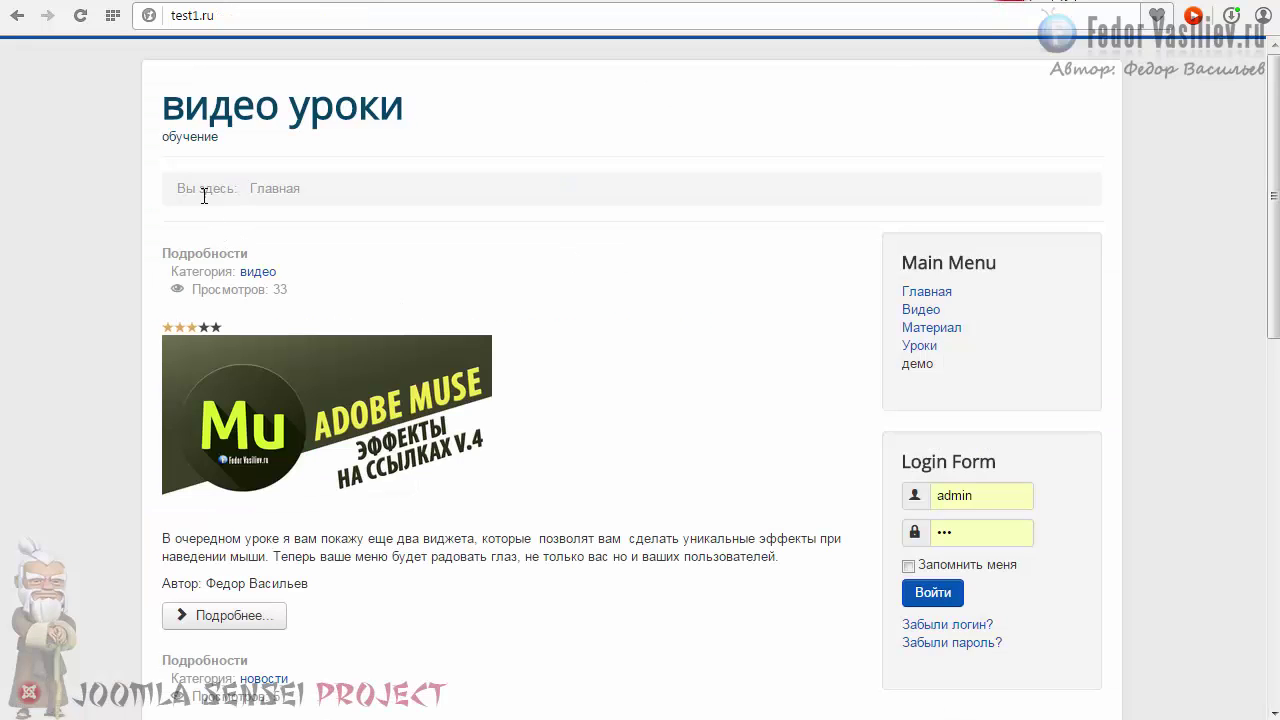
key(ctrl+Tab)
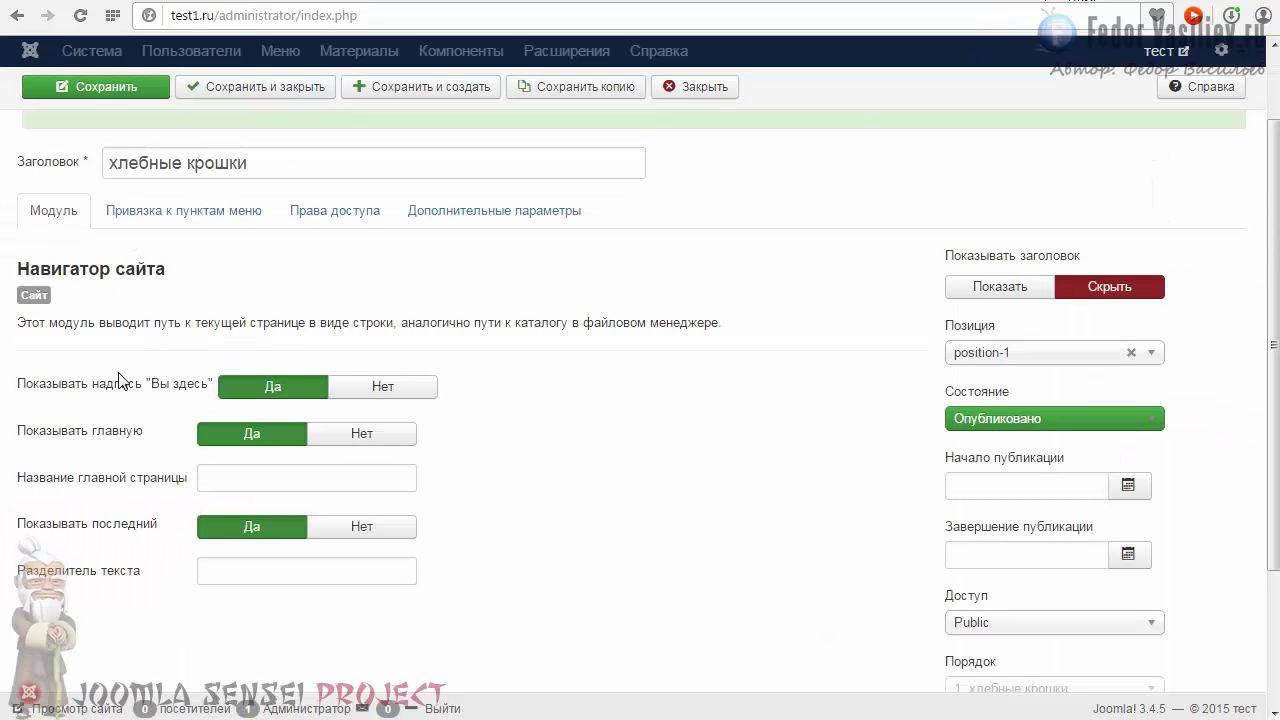
click(385, 387)
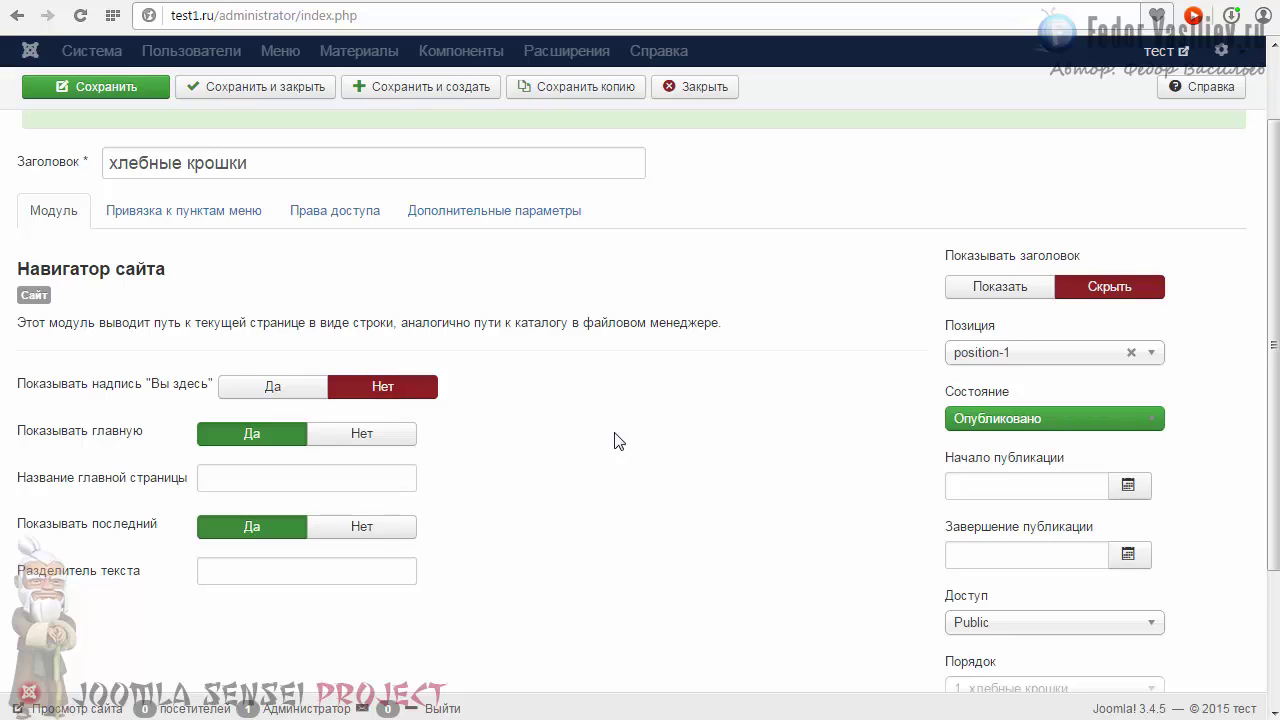
click(355, 434)
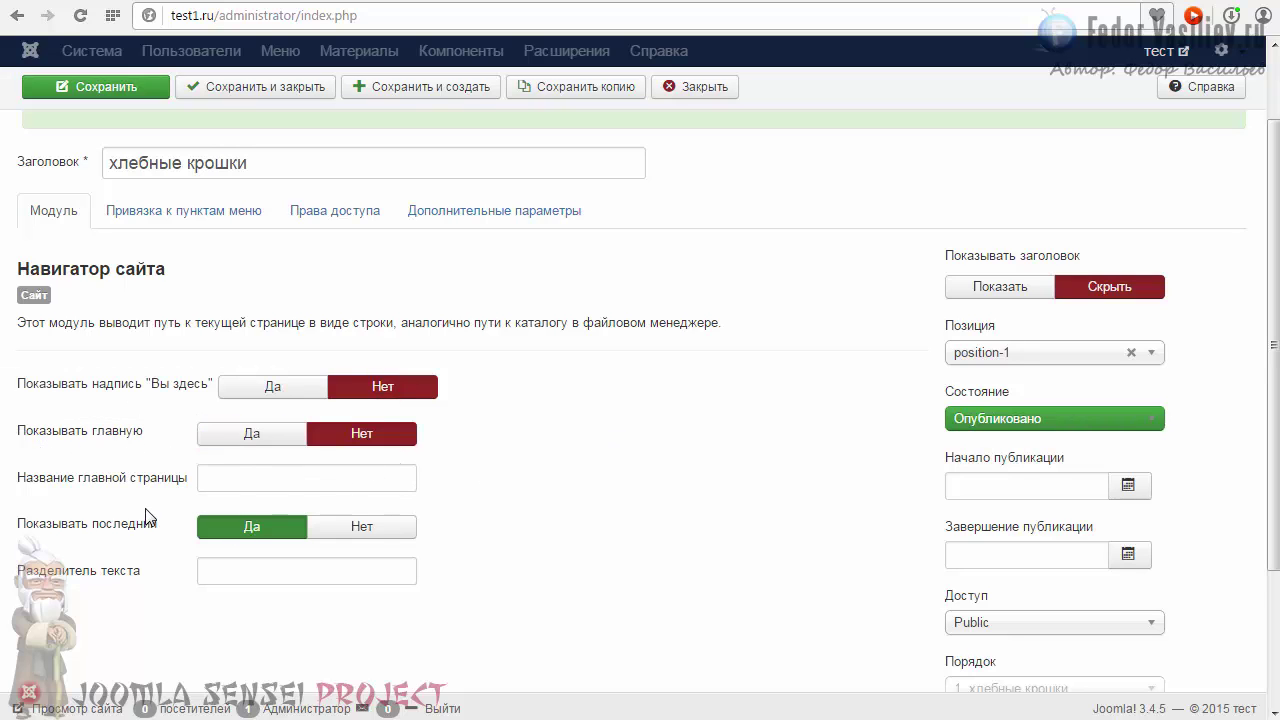
Review the "Название главной страницы" option and the module's menu item assignment settings
click(277, 478)
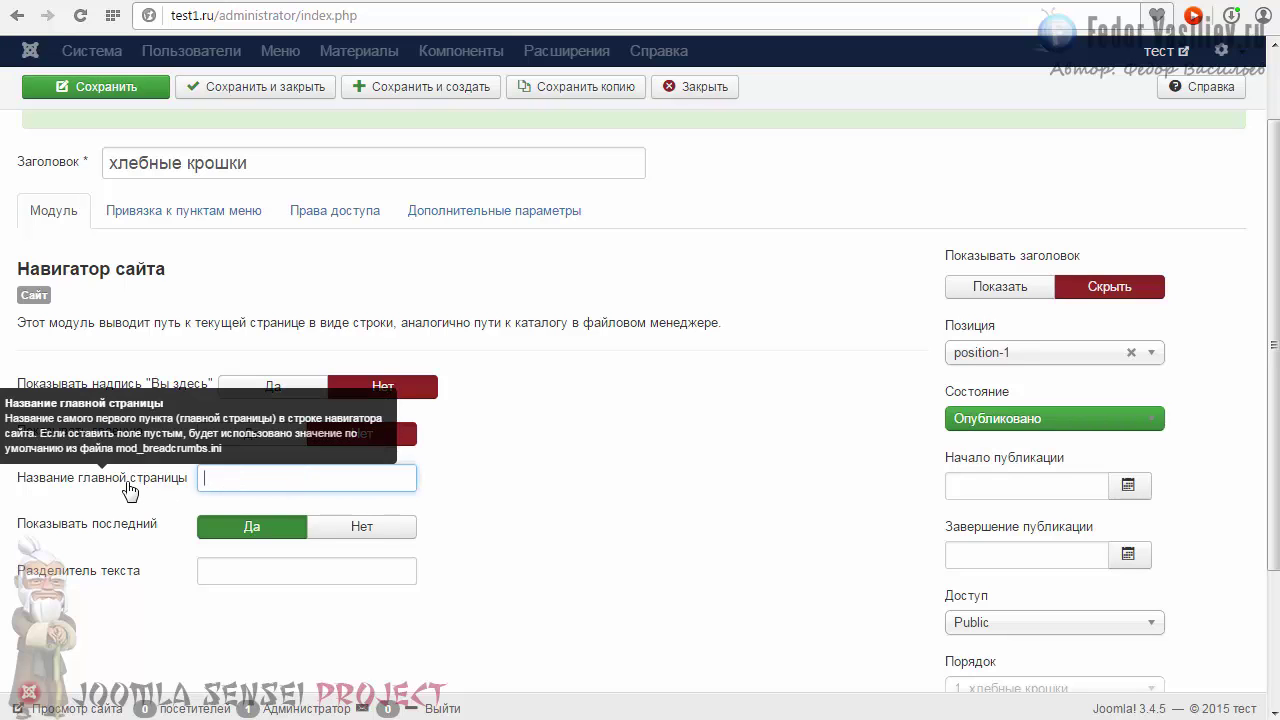
click(229, 477)
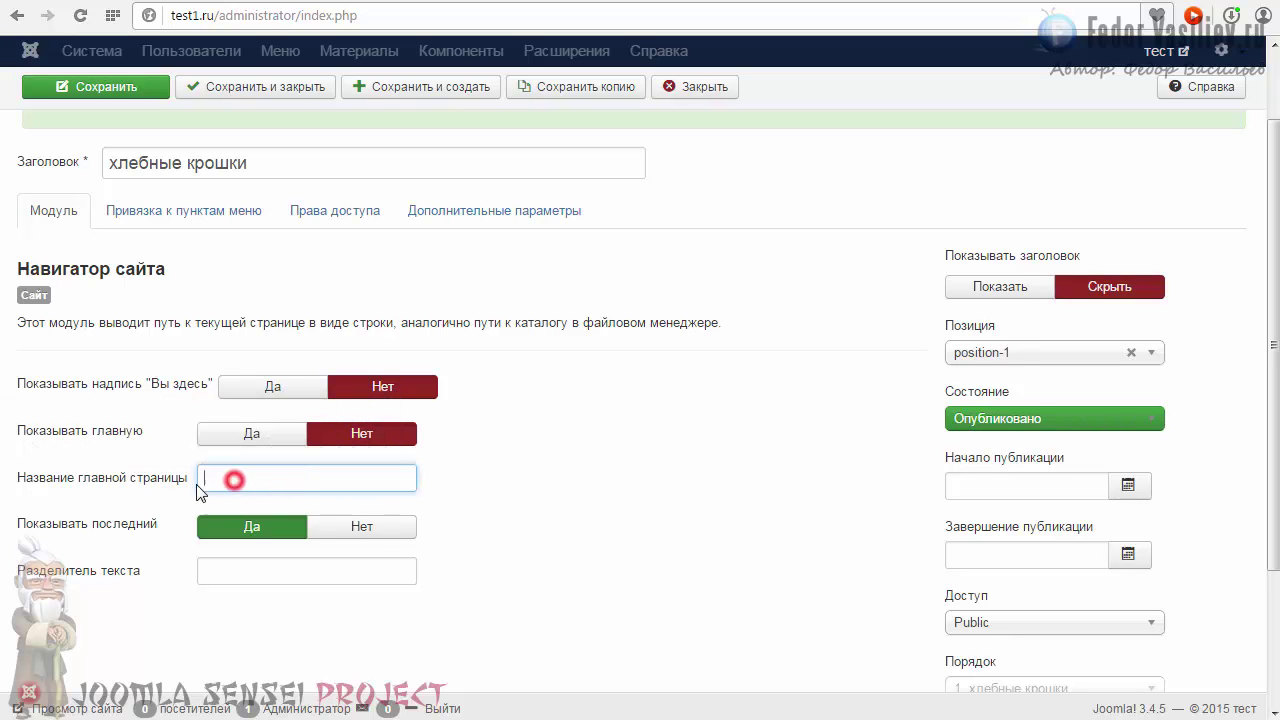
mouse_move(108, 535)
click(165, 213)
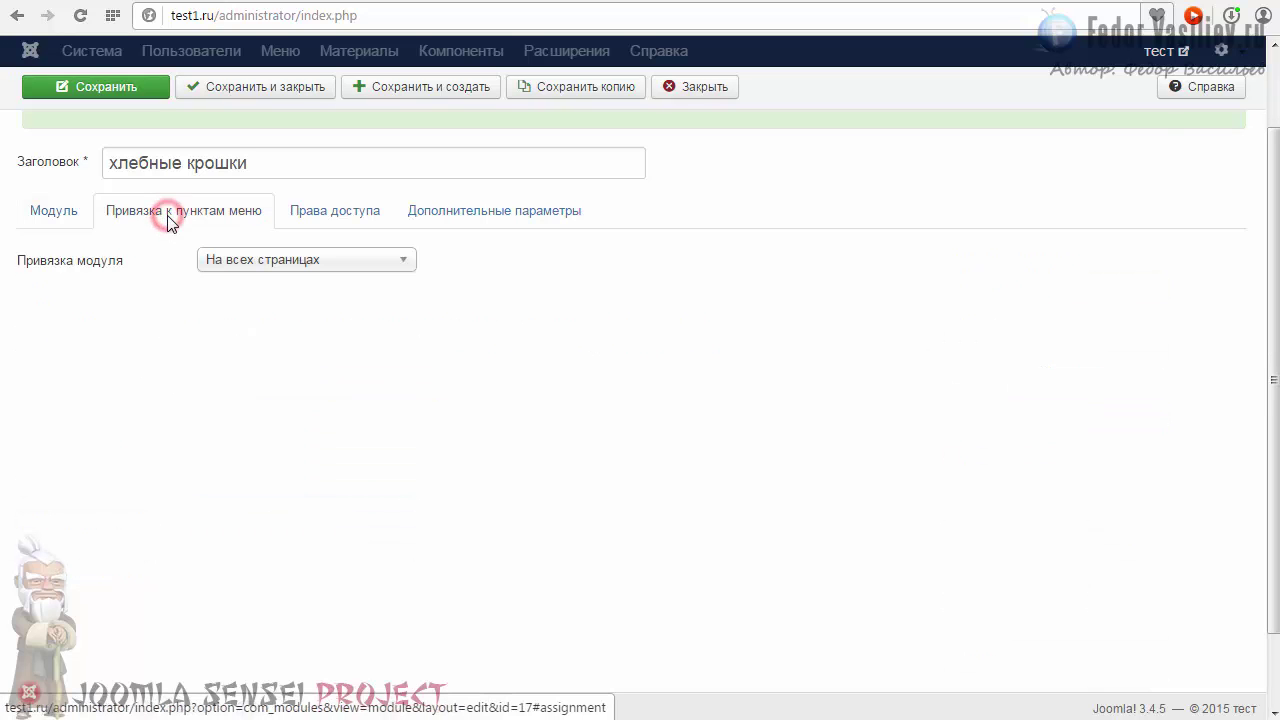
click(70, 220)
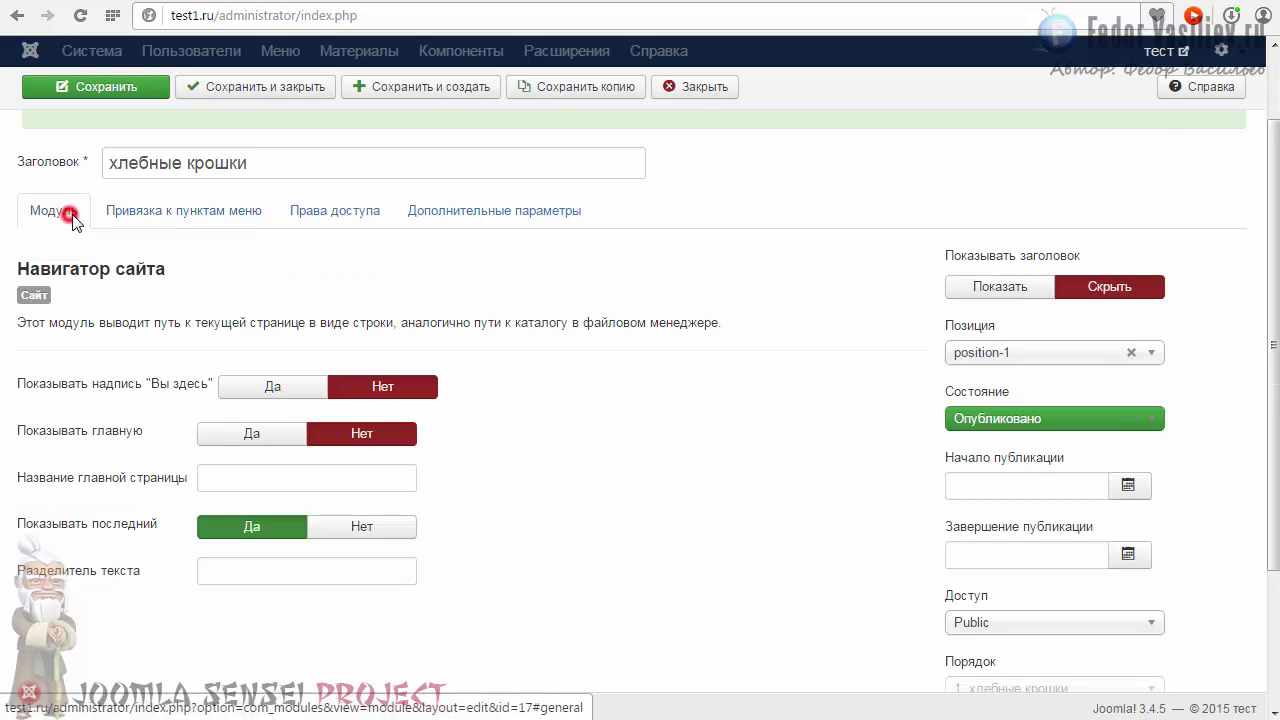
click(205, 212)
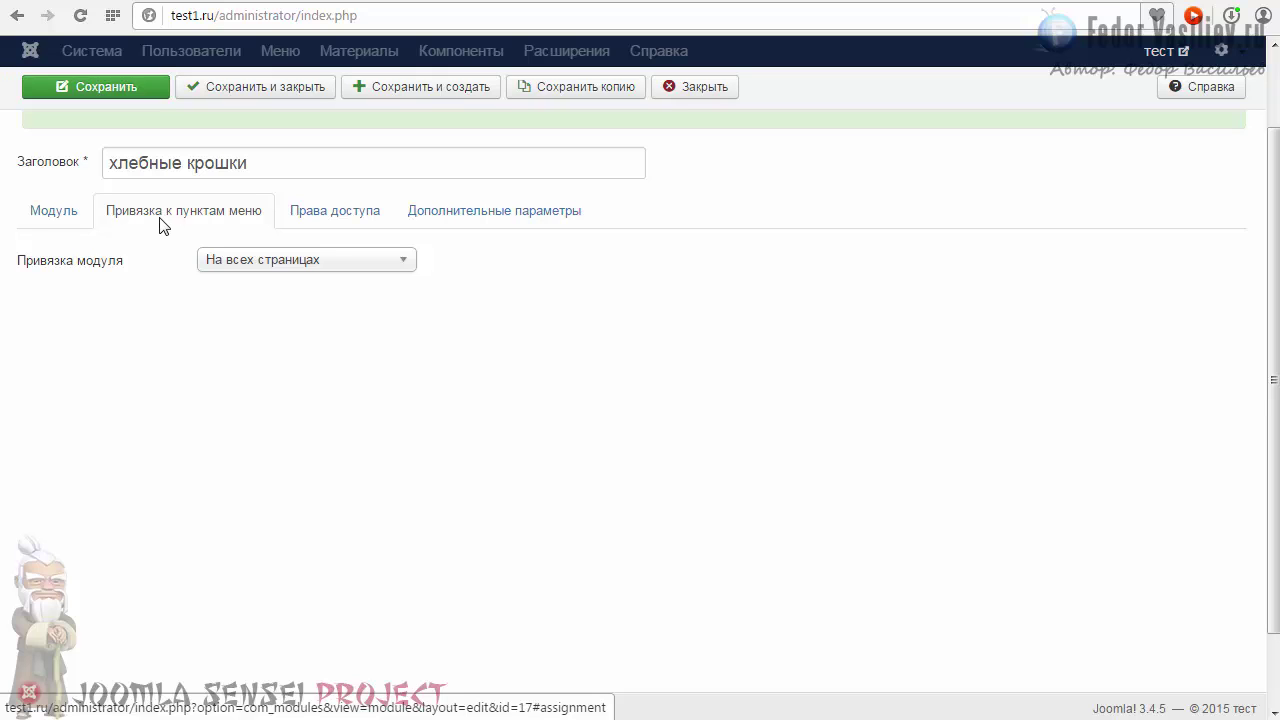
Try the "Ни на одной странице" assignment for the breadcrumbs module and restore "На всех страницах"
click(251, 261)
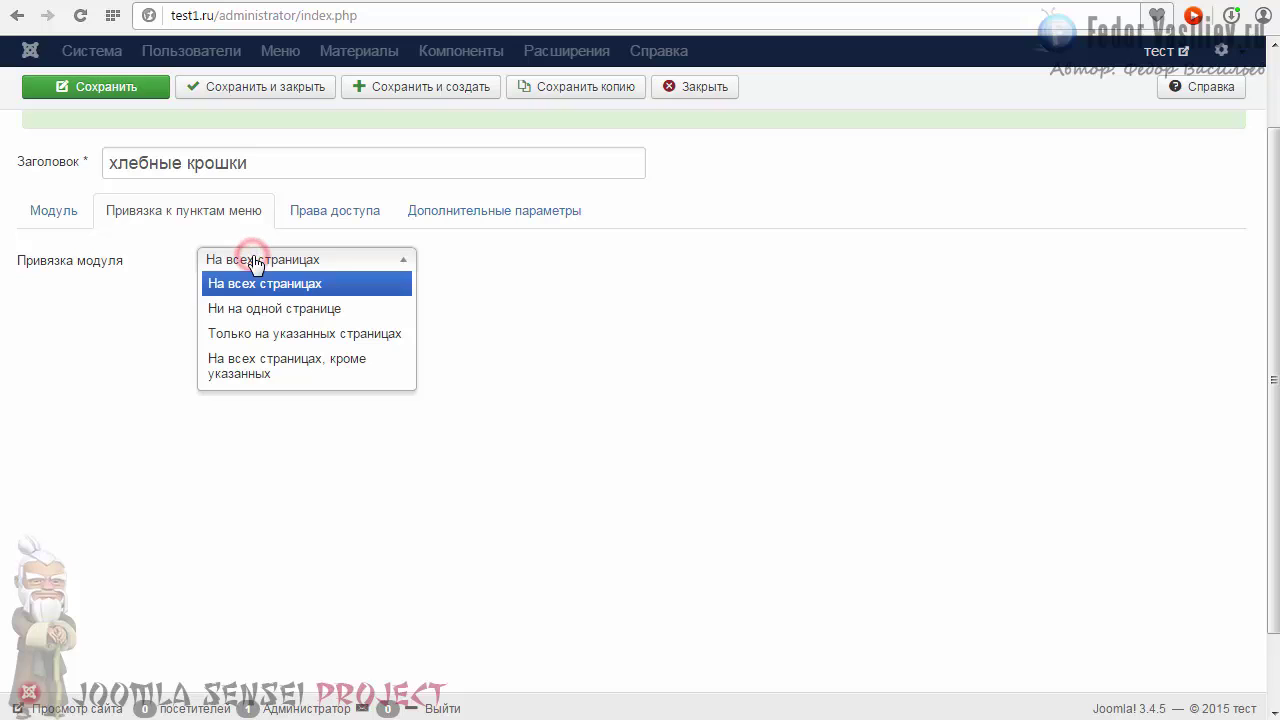
click(273, 311)
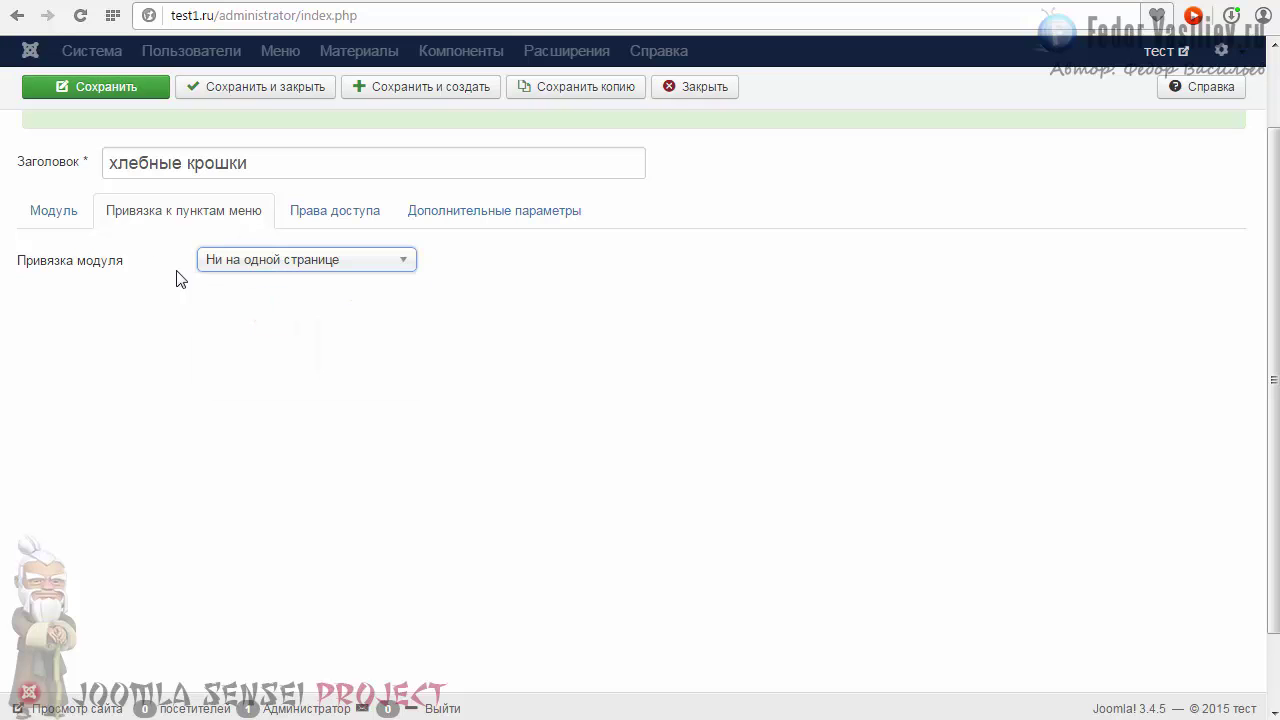
click(228, 268)
click(248, 285)
Assign the module "Только на указанных страницах" and exclude the "Материал", "Уроки" and "демо" menu items
click(233, 258)
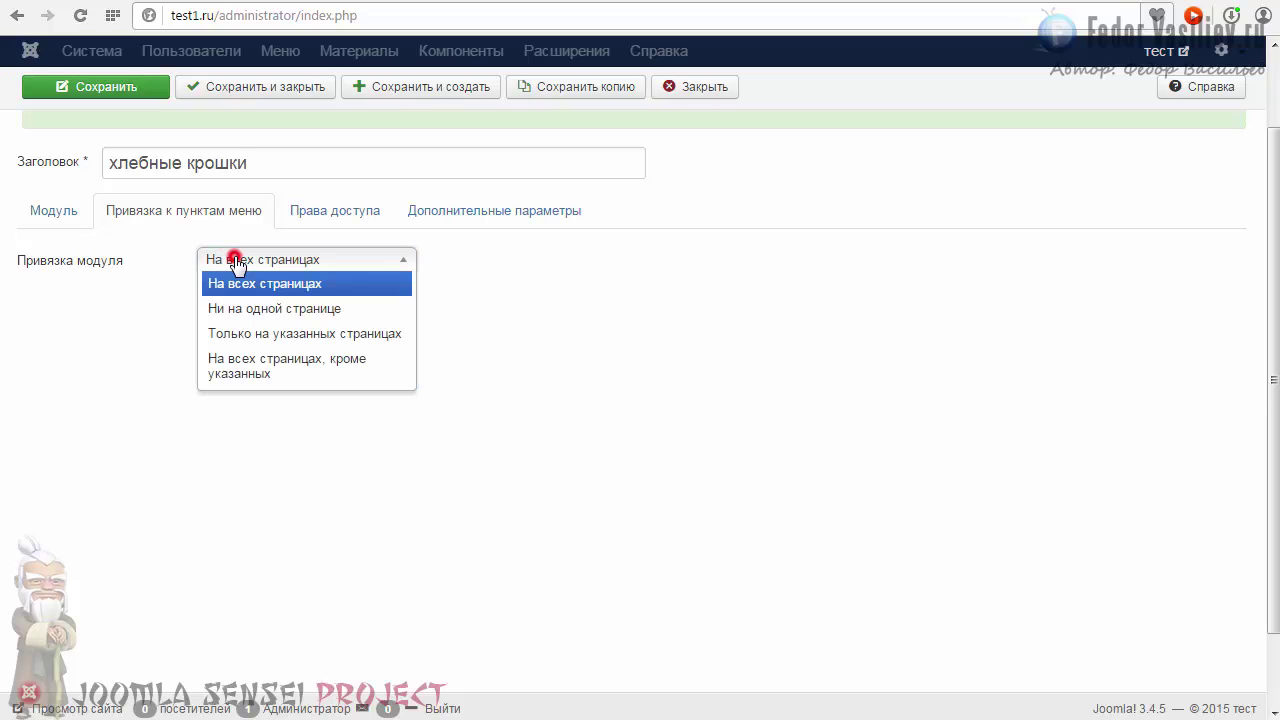
click(254, 336)
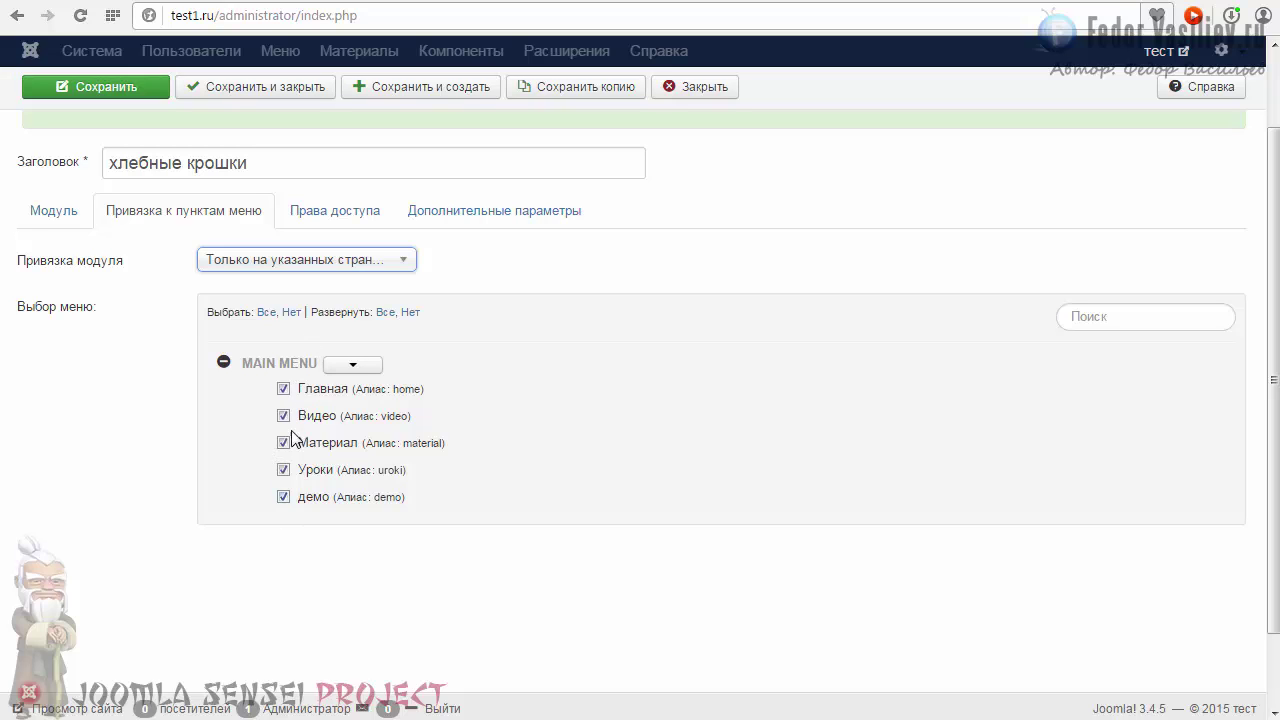
click(283, 496)
click(281, 470)
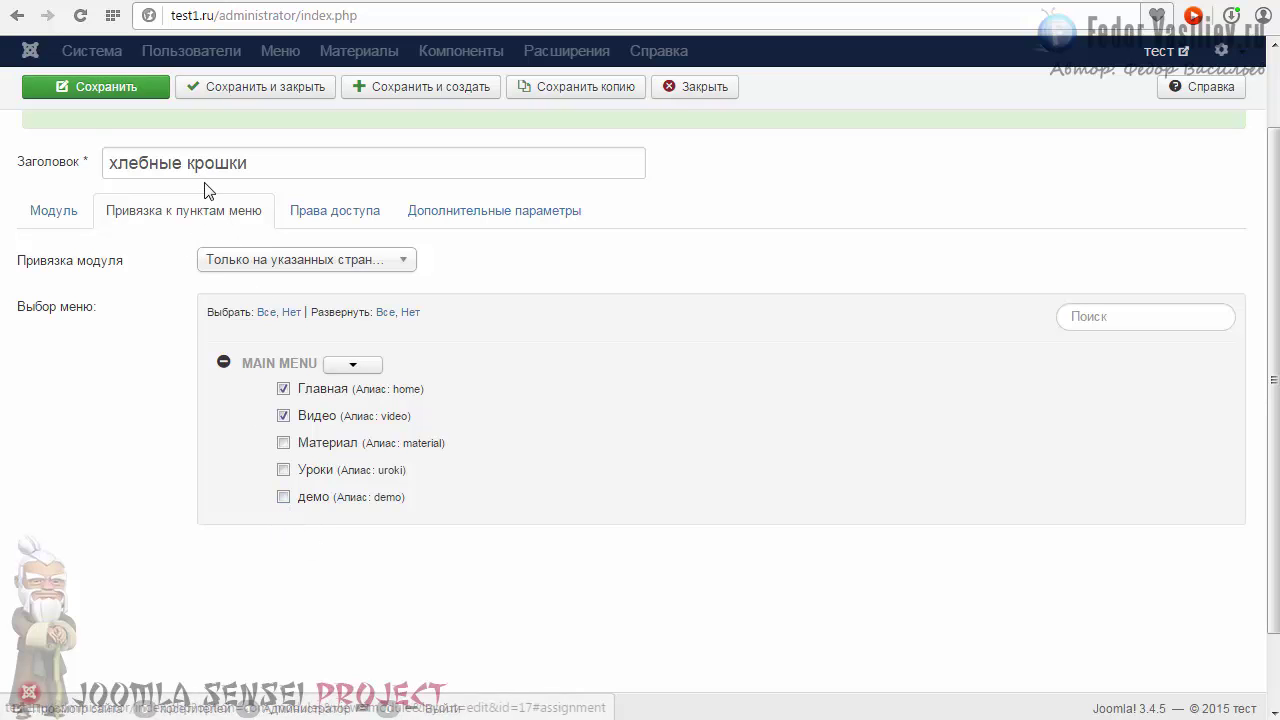
Re-include the "демо", "Уроки" and "Материал" menu items and set the module assignment back to "На всех страницах"
click(283, 497)
click(283, 470)
click(283, 443)
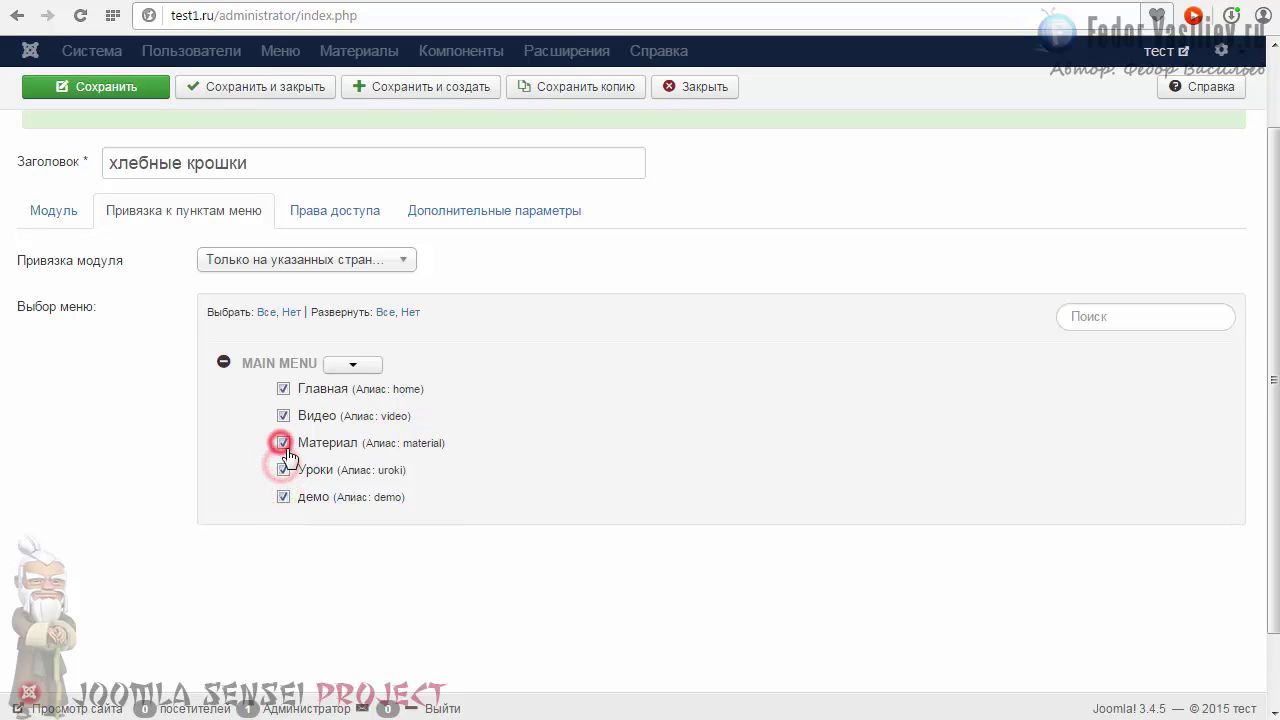
click(248, 260)
click(236, 286)
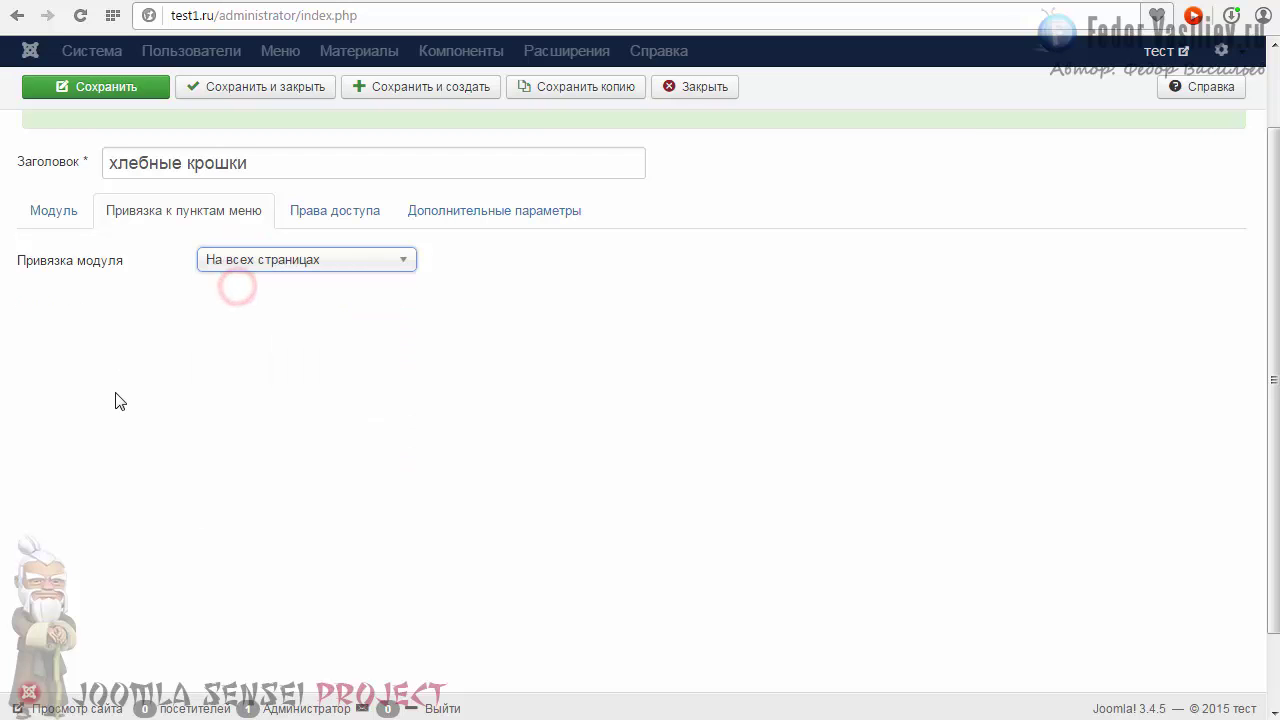
Review the module's additional parameters and access rights, and return to its main settings
click(337, 210)
click(400, 211)
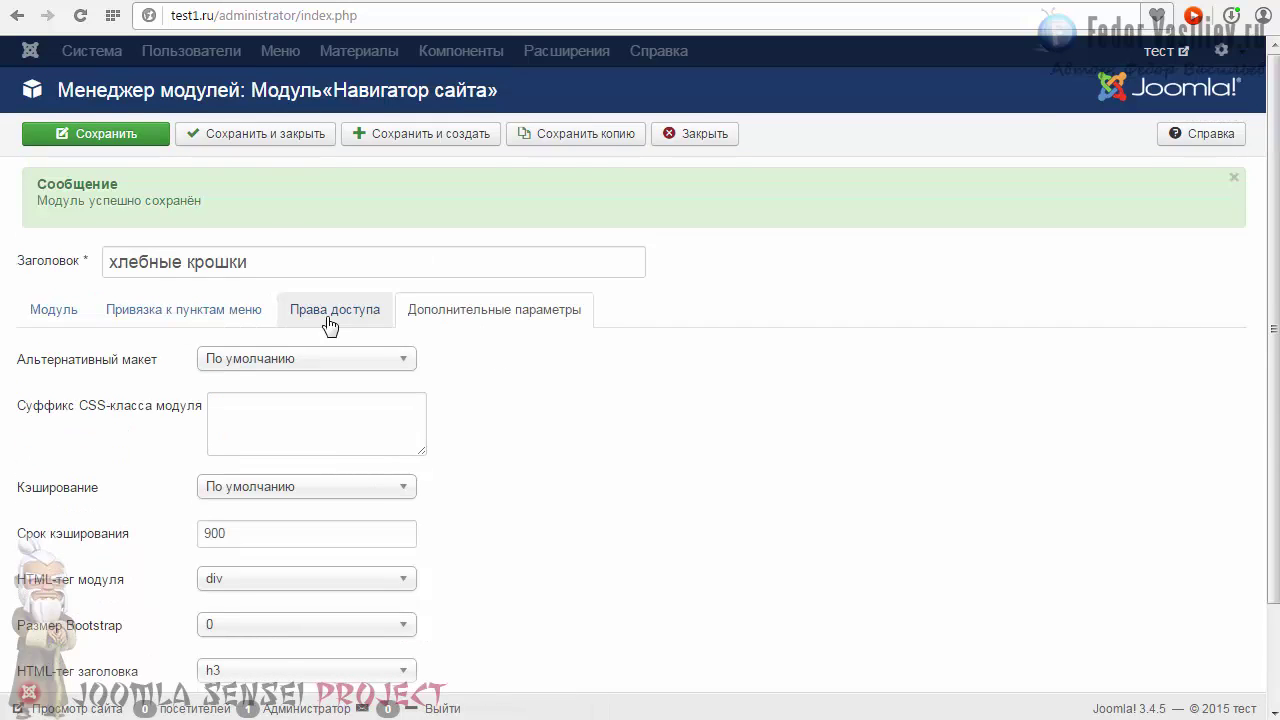
click(330, 316)
click(172, 305)
click(62, 306)
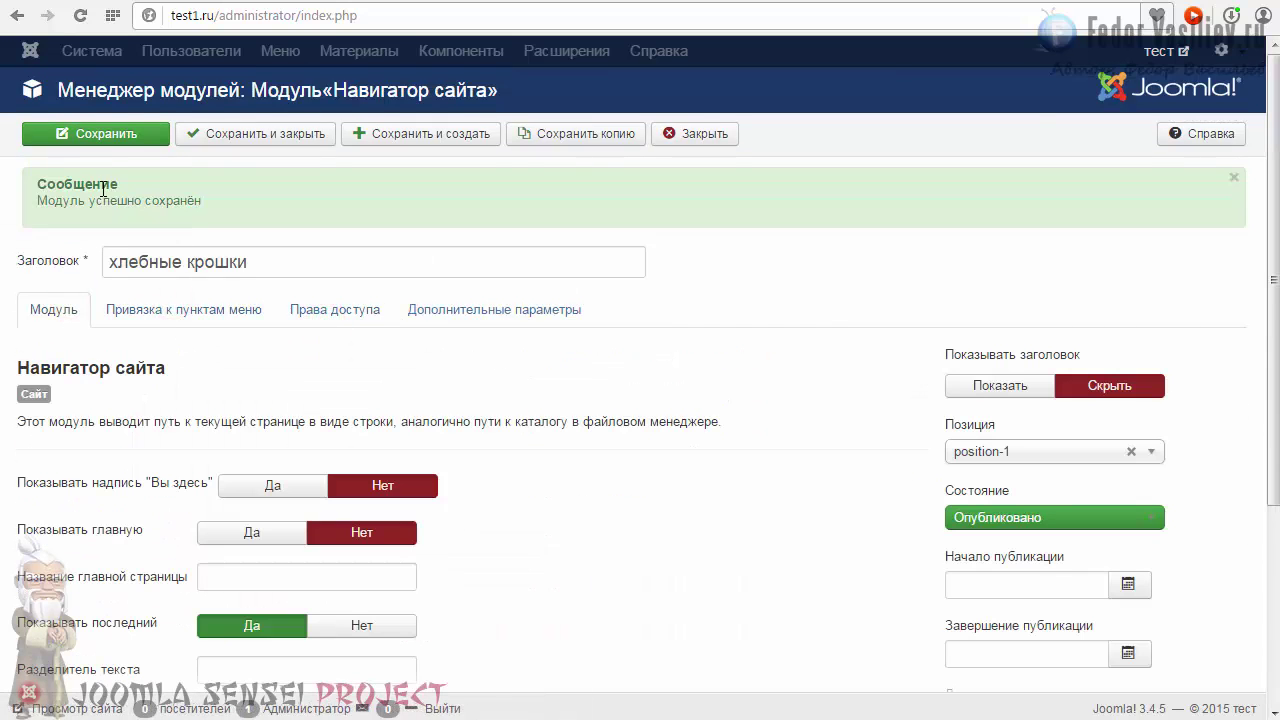
Save the breadcrumbs module and close it to return to the module list
click(114, 134)
click(692, 140)
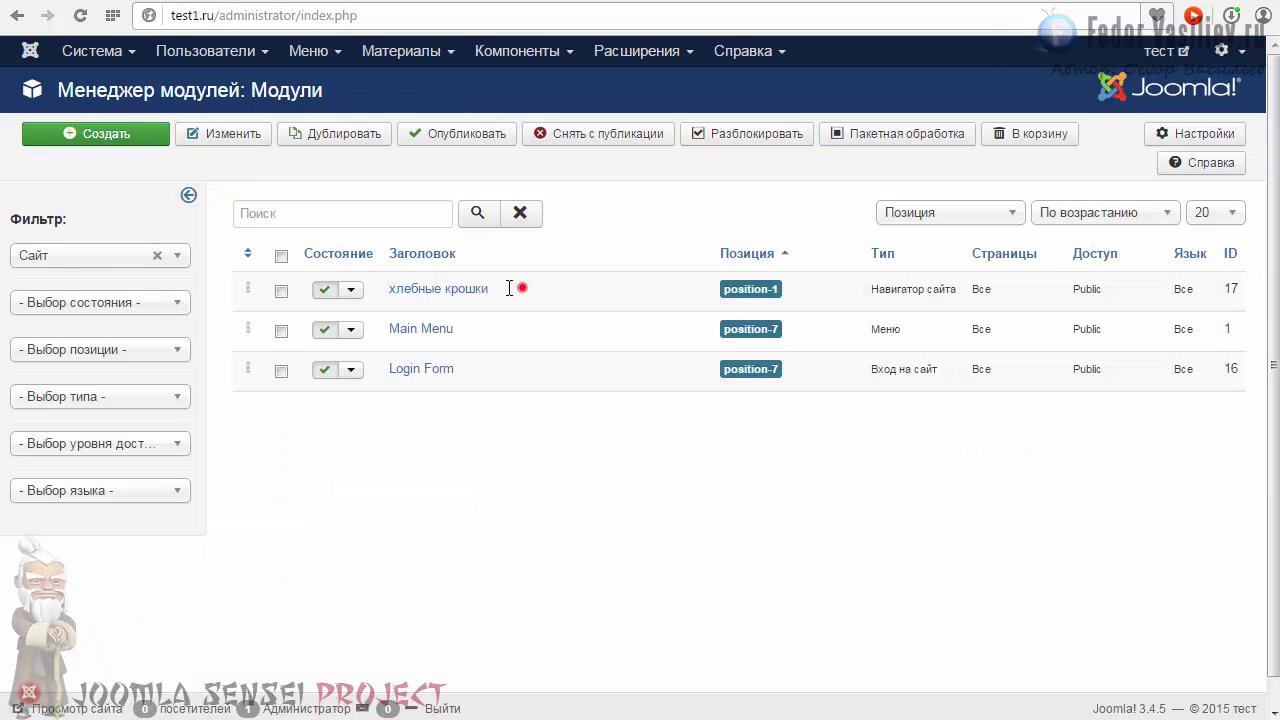
click(512, 289)
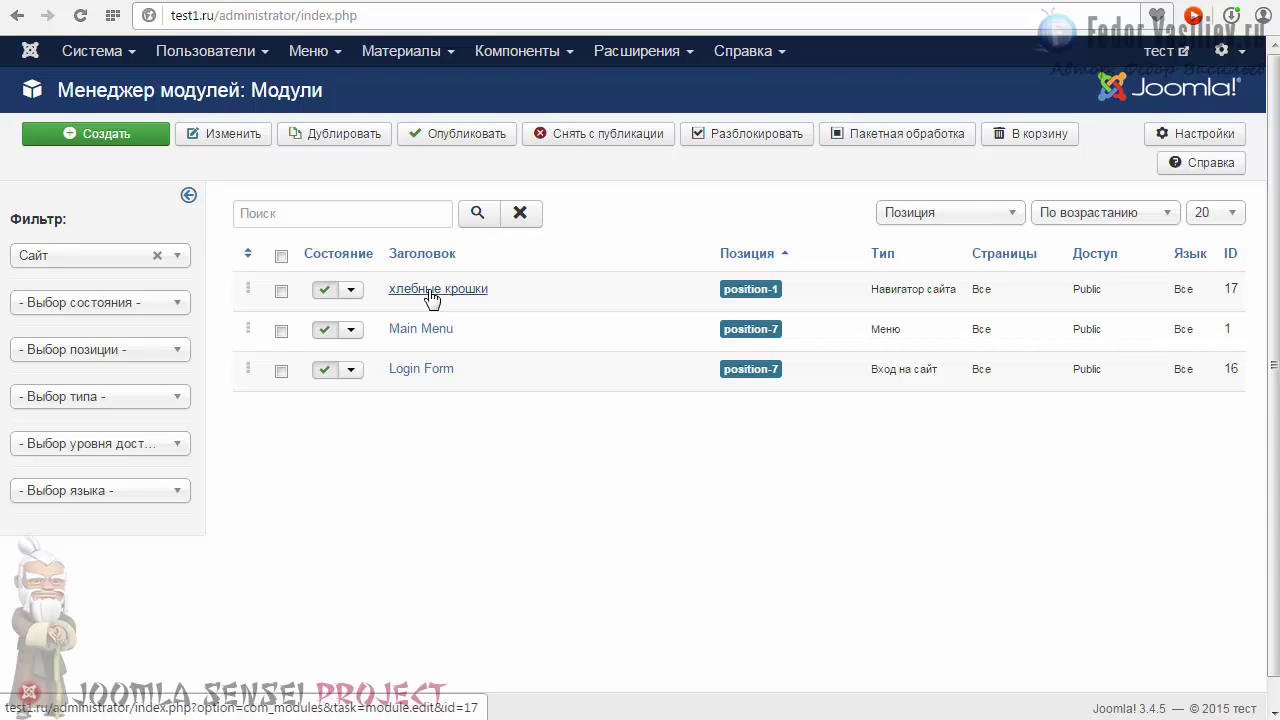
Reload the site's home page, examine its breadcrumbs area and open the first article in full
click(80, 1)
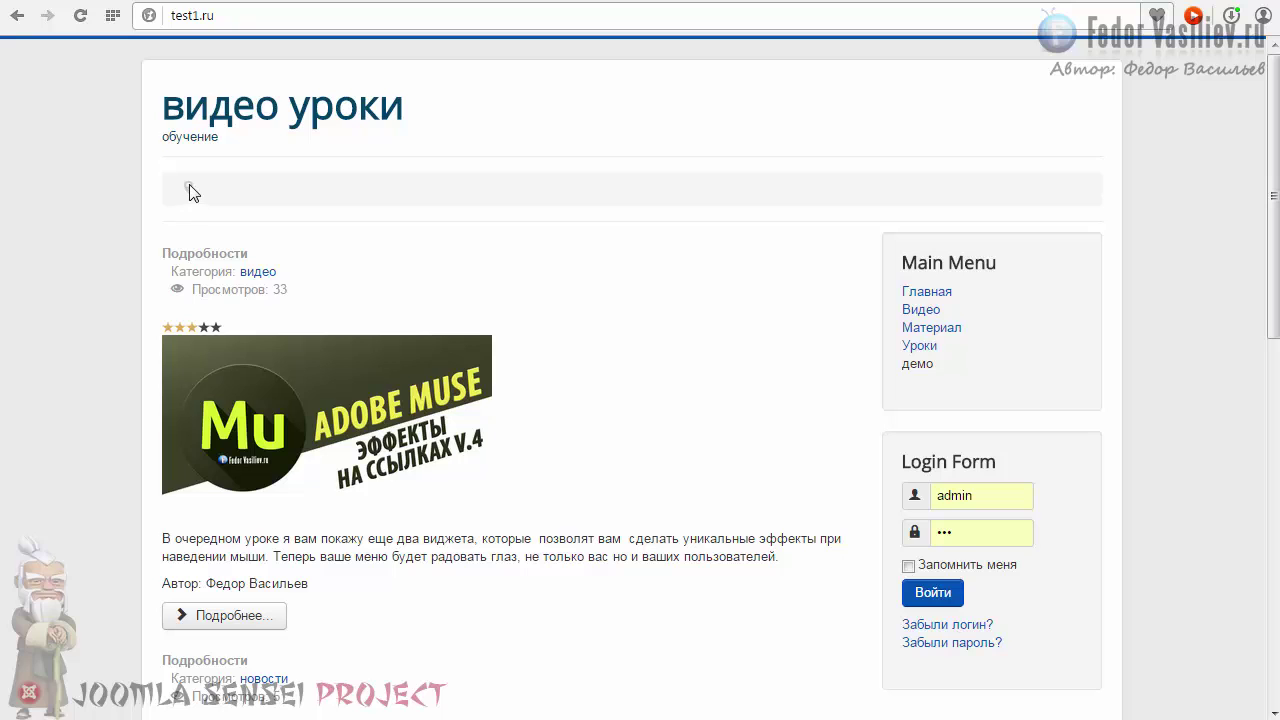
scroll(240, 330, down, 3)
click(240, 322)
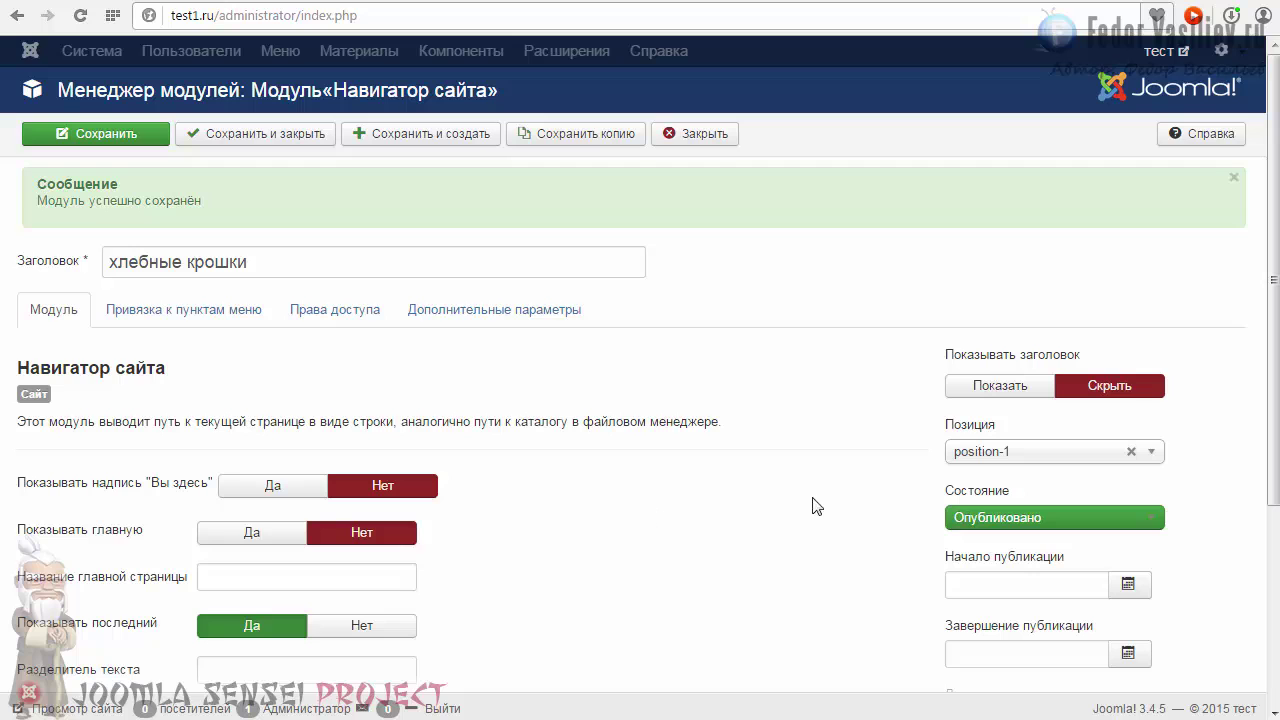
Set "Показывать главную" to "Да", assign the module "Только на указанных страницах" with "Главная" excluded, and save
scroll(812, 506, down, 3)
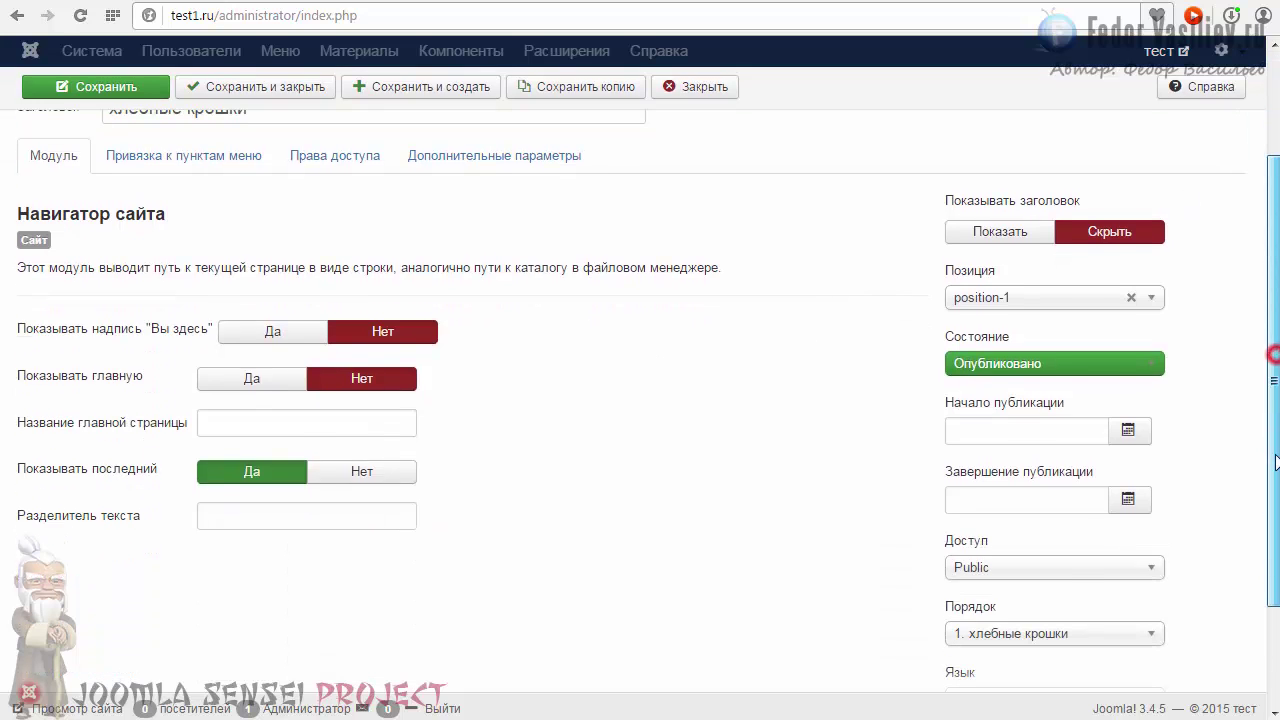
click(249, 385)
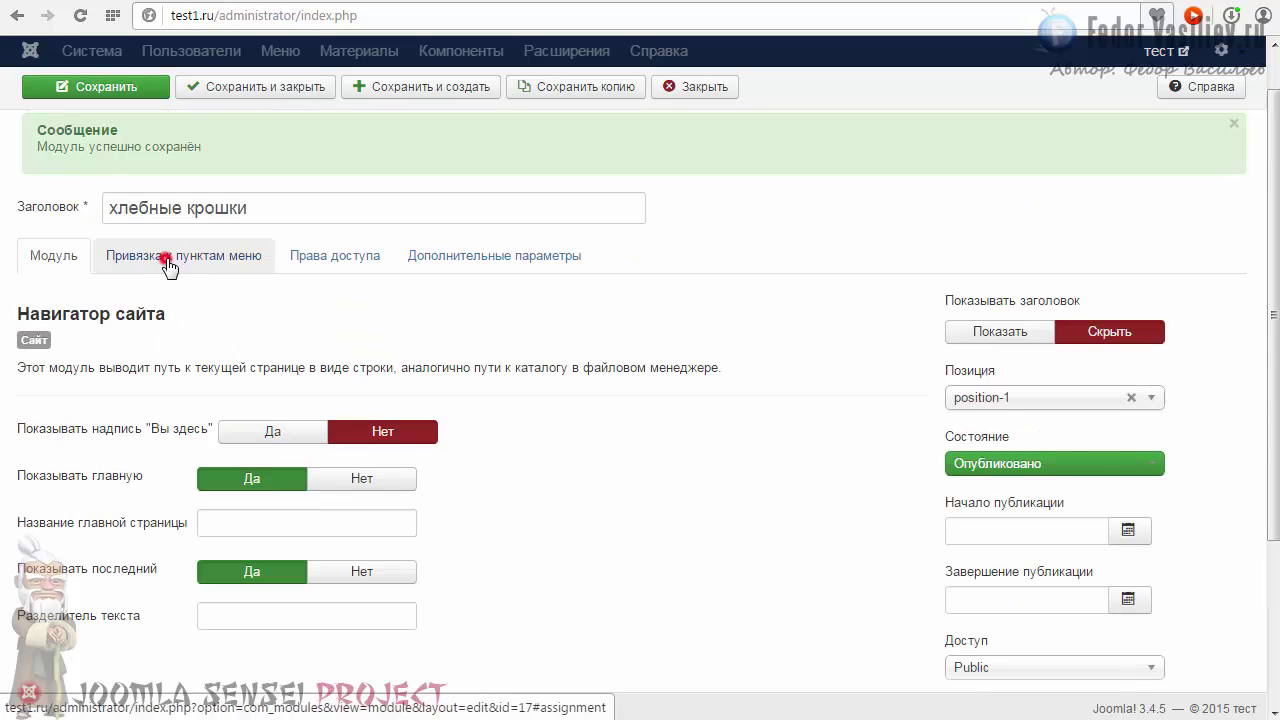
click(166, 258)
click(220, 305)
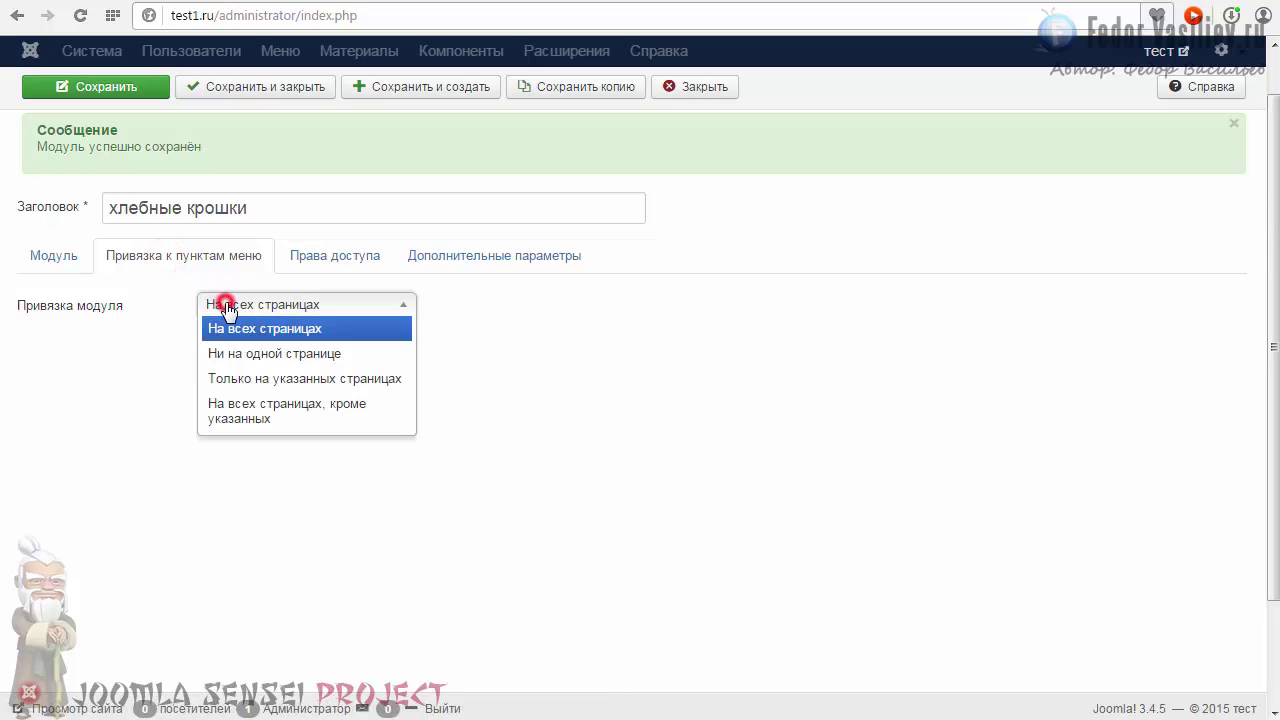
click(283, 379)
click(283, 434)
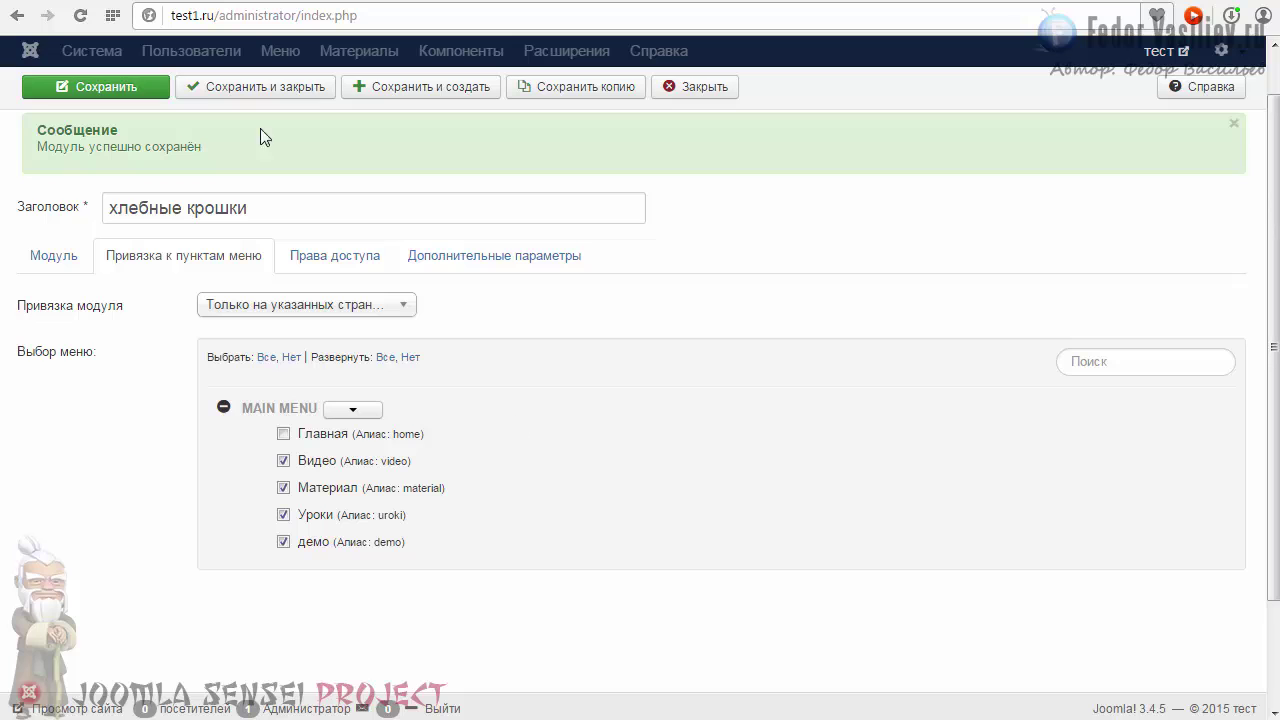
click(151, 88)
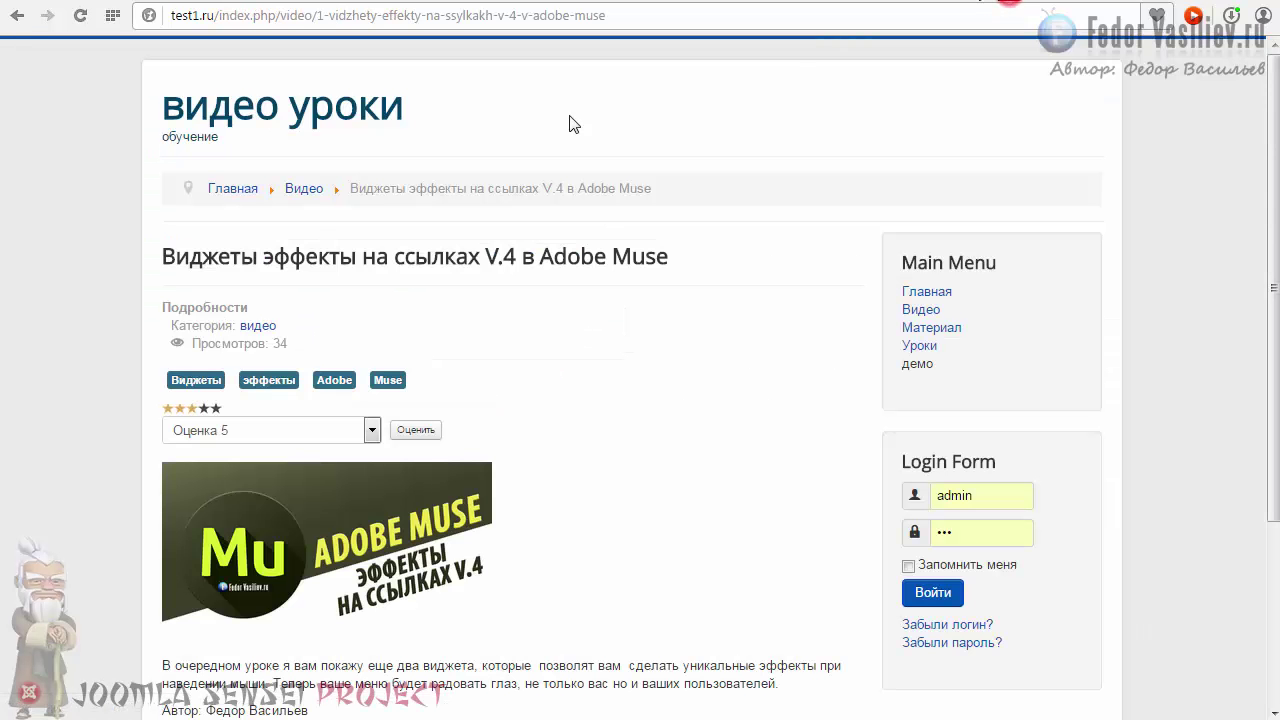
Reload the article on the site, go to the home page through its breadcrumbs and examine that page
click(80, 15)
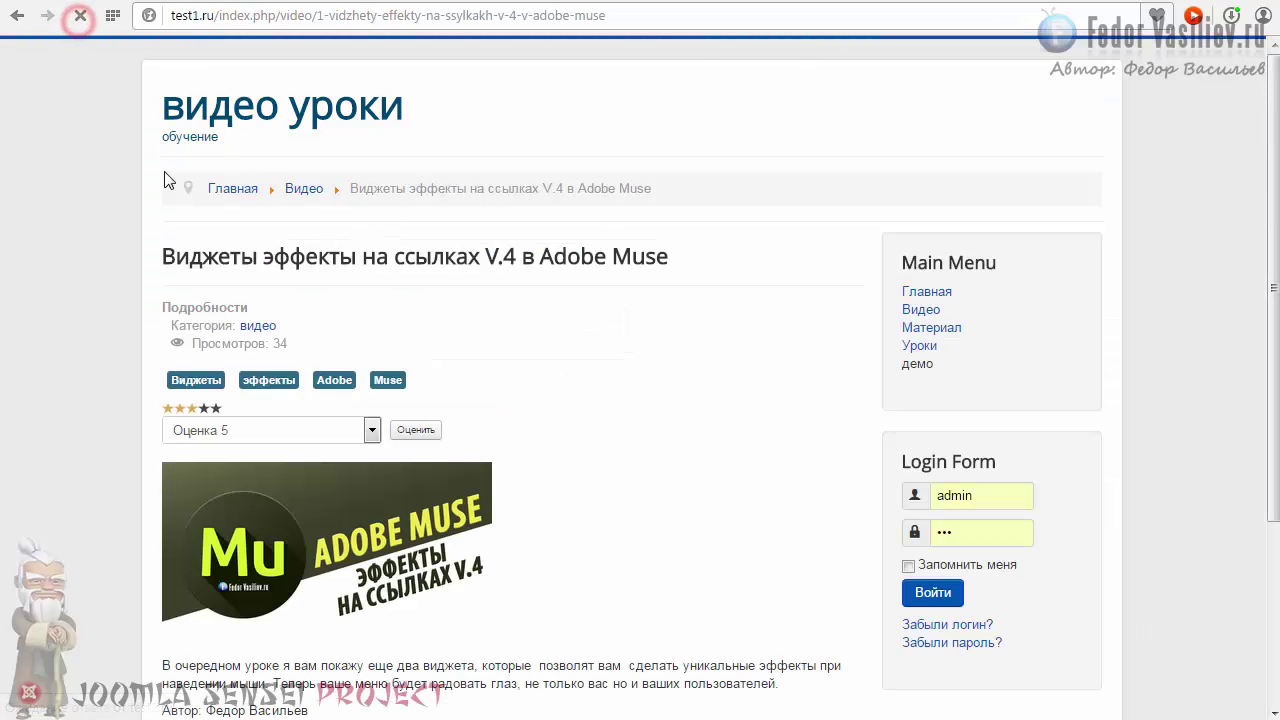
click(228, 187)
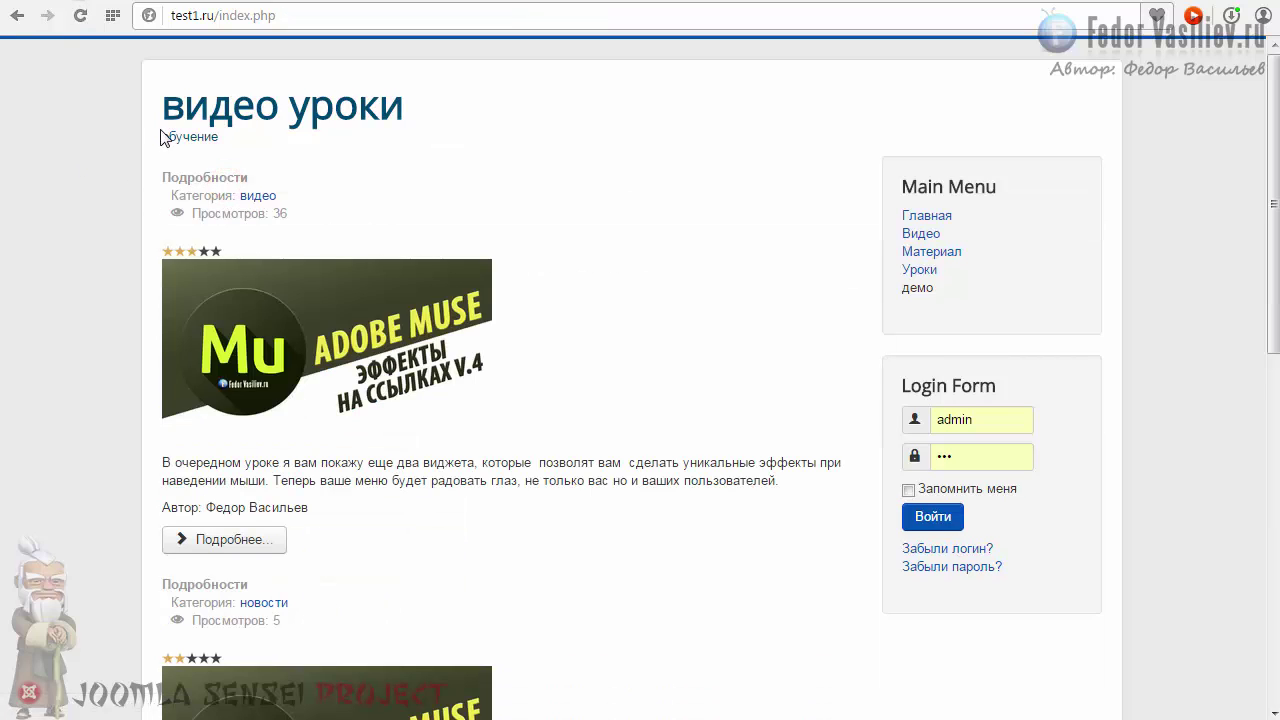
scroll(516, 242, down, 3)
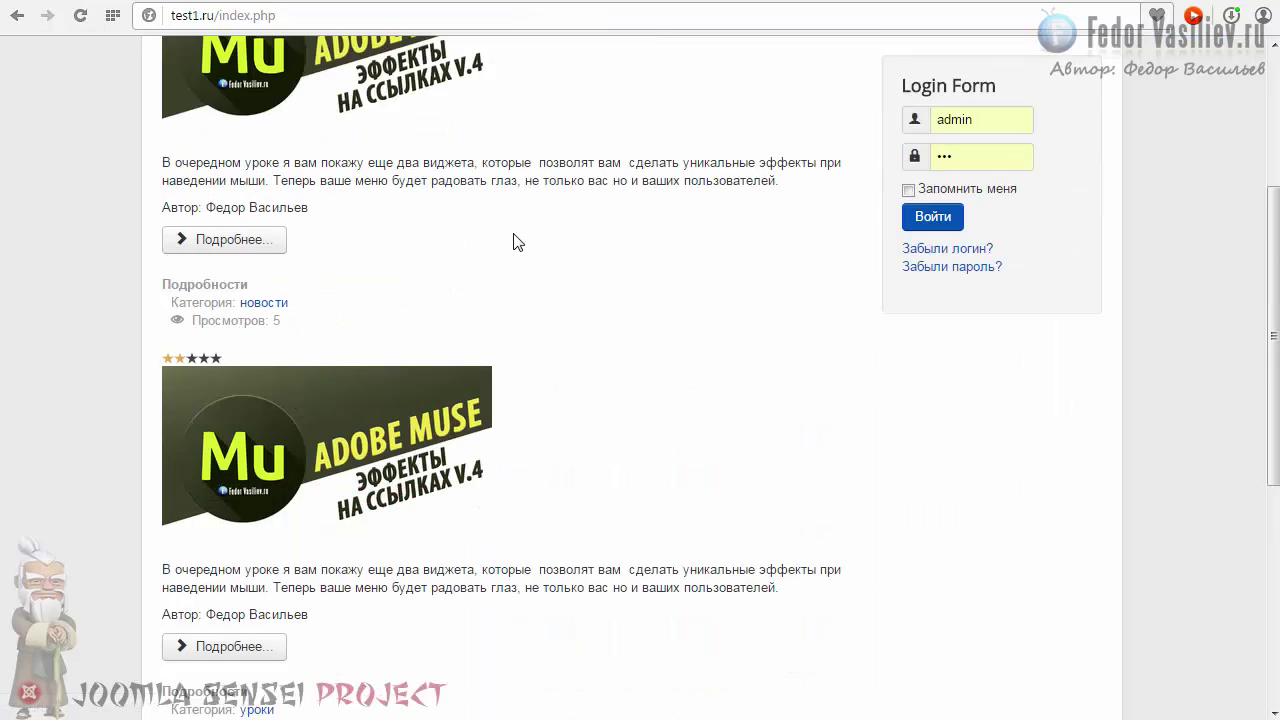
scroll(531, 240, down, 2)
scroll(508, 257, up, 5)
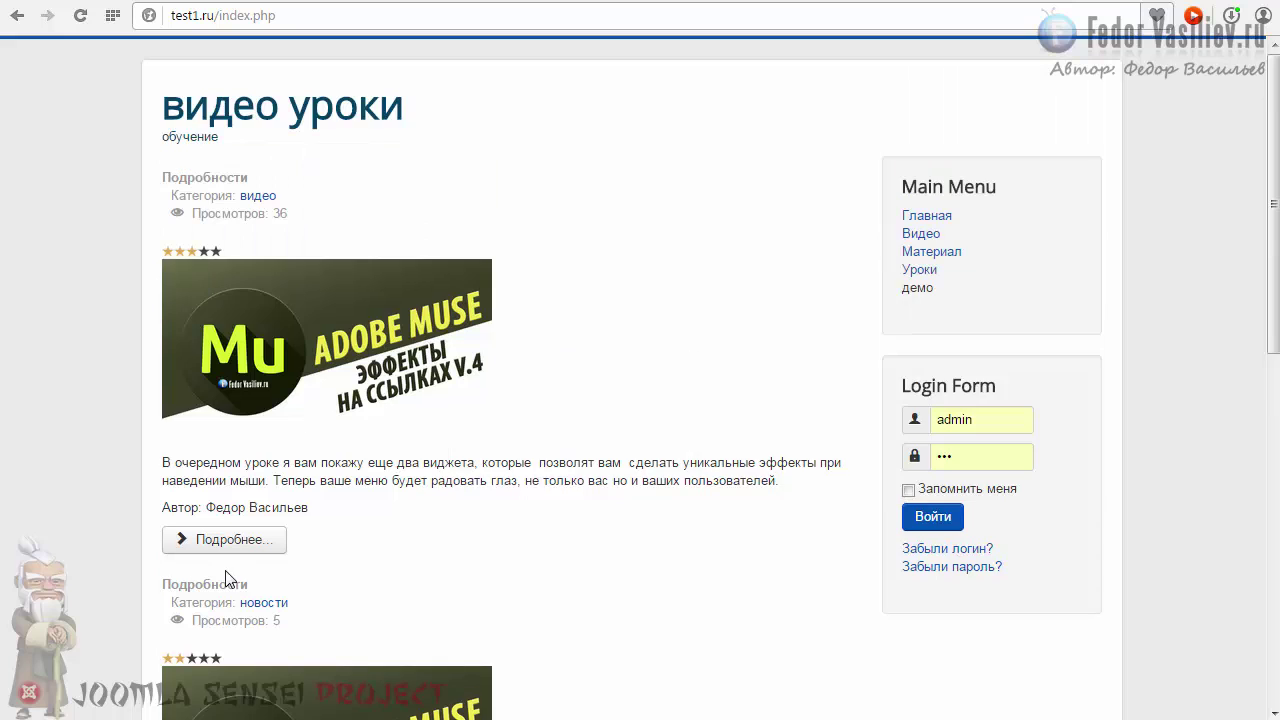
Open the first article in full and test the "Видео" and "Главная" links in its breadcrumbs
click(244, 542)
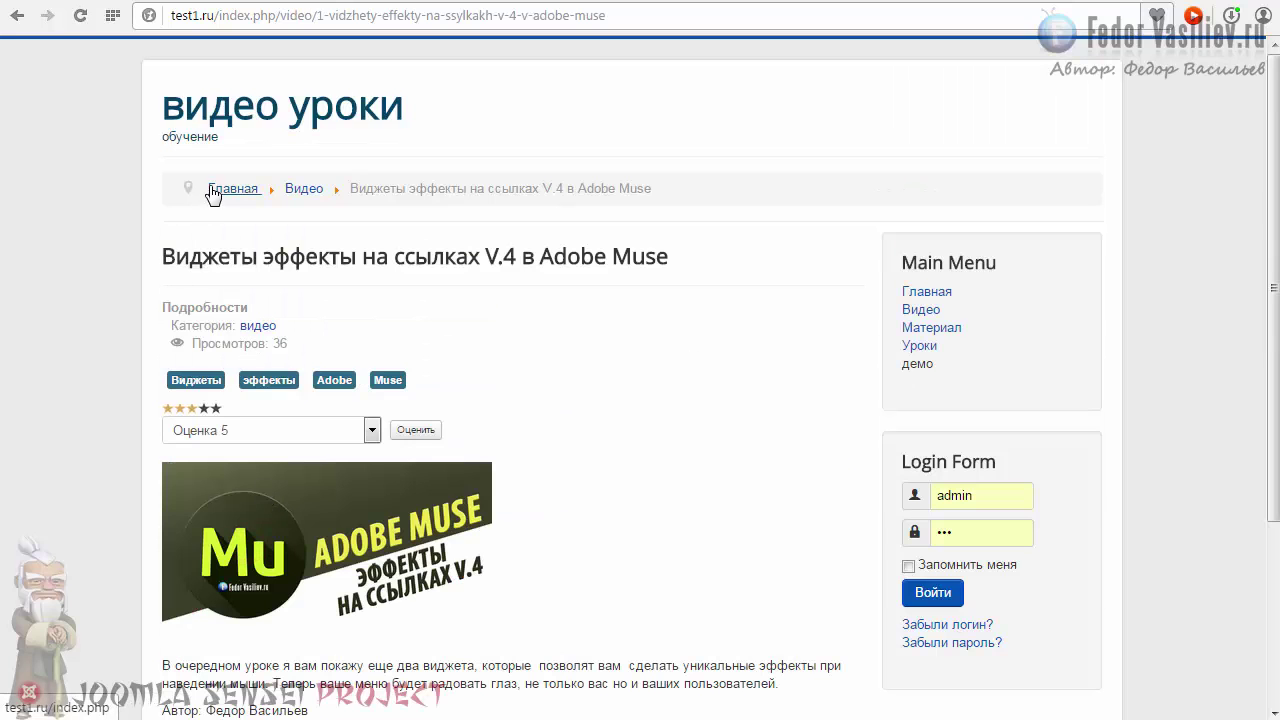
drag(660, 189, 363, 222)
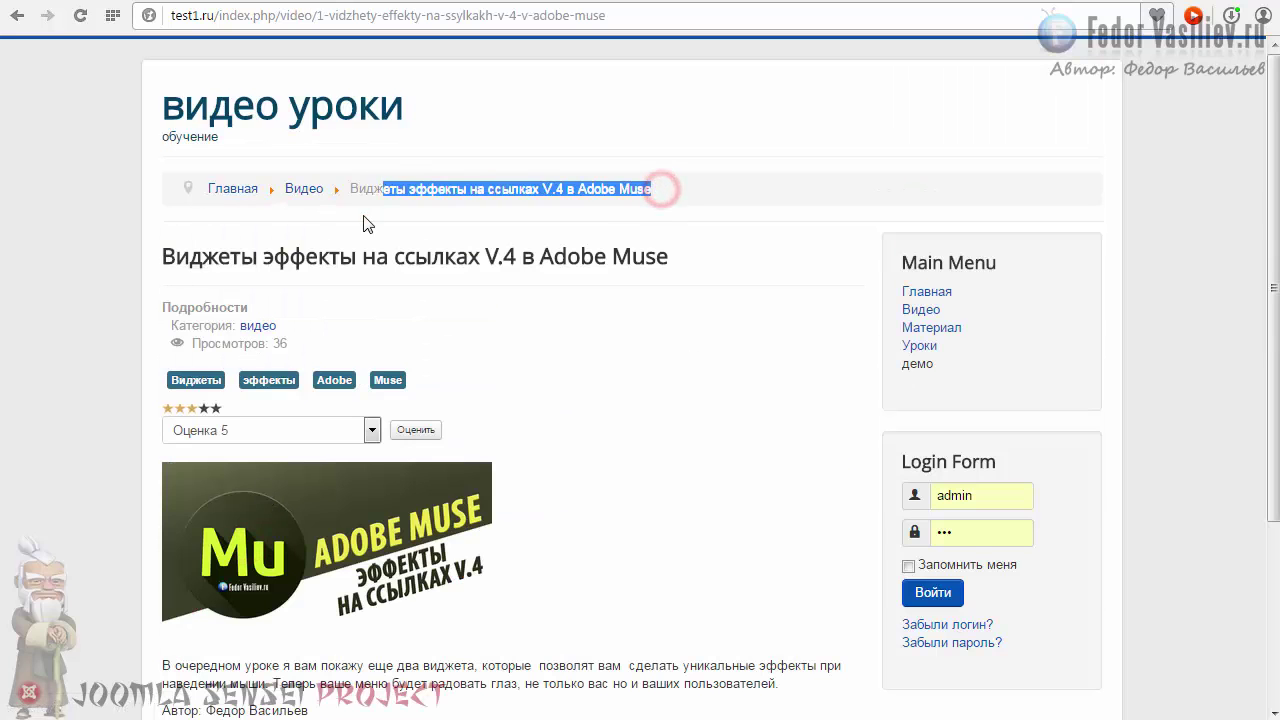
click(363, 222)
click(303, 189)
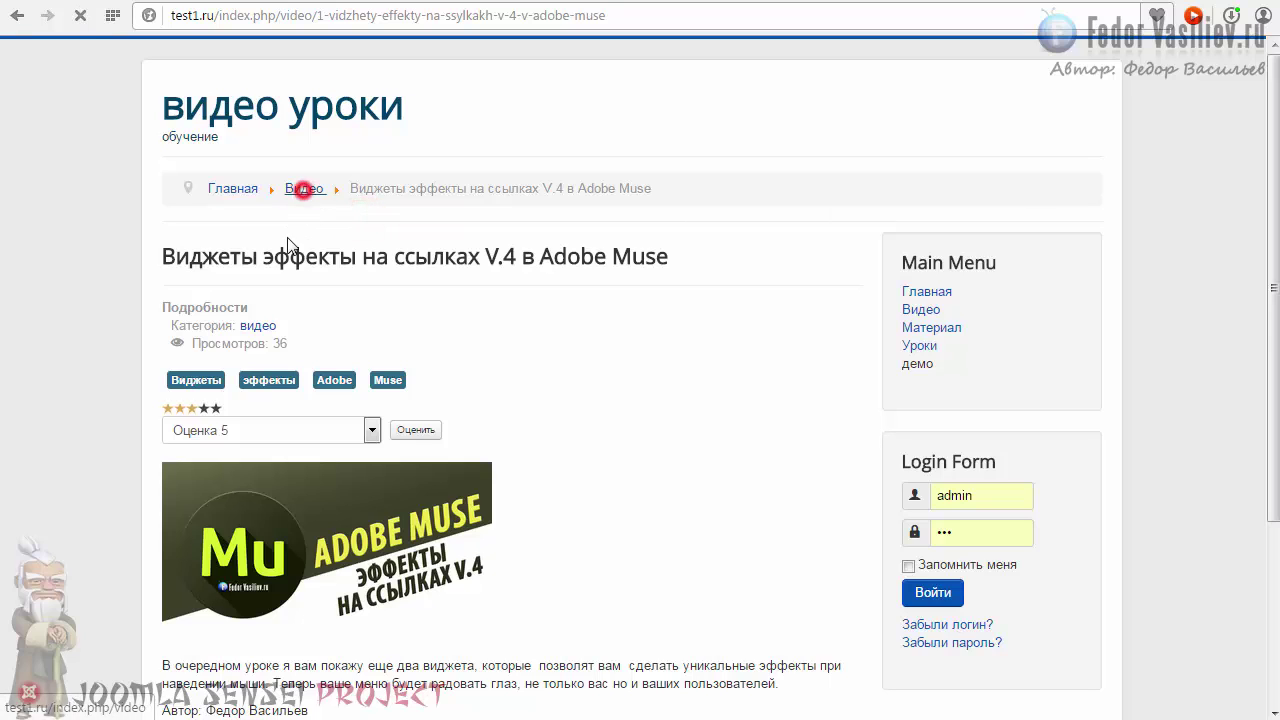
click(238, 190)
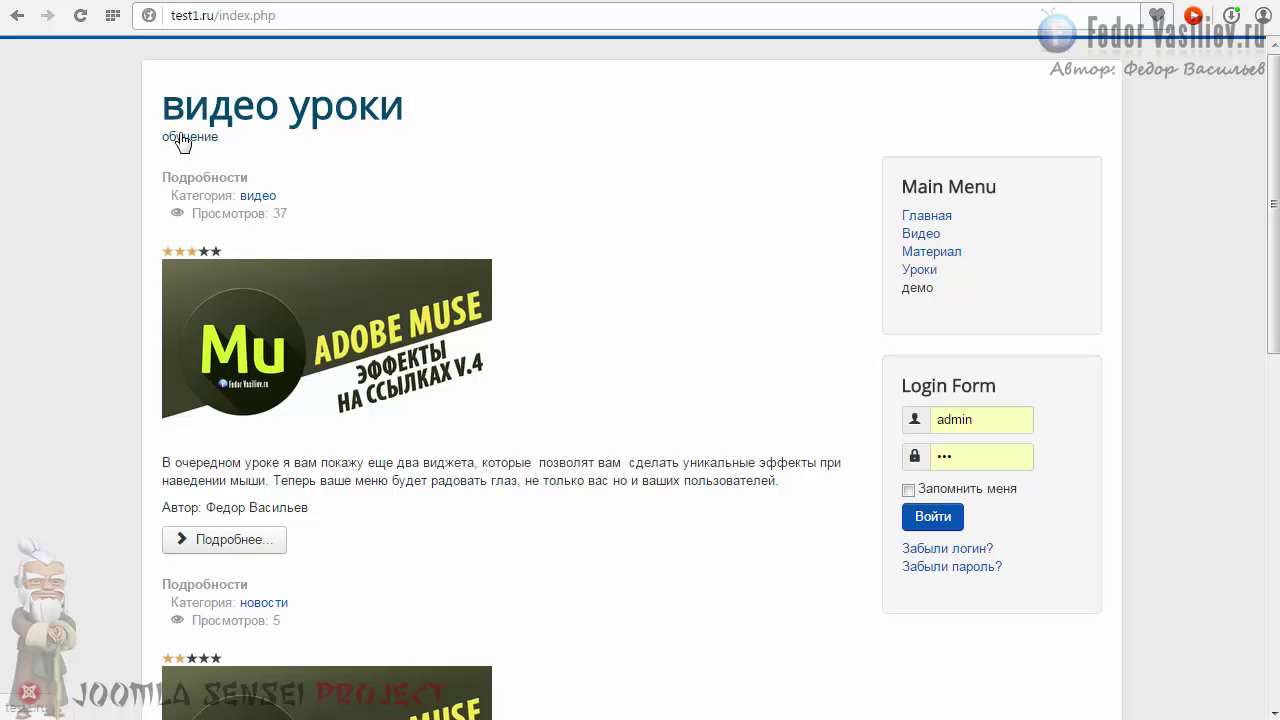
Return to the breadcrumbs module's editor in the admin panel, review its main display options and close it
key(ctrl+Tab)
scroll(475, 285, down, 2)
scroll(553, 352, up, 2)
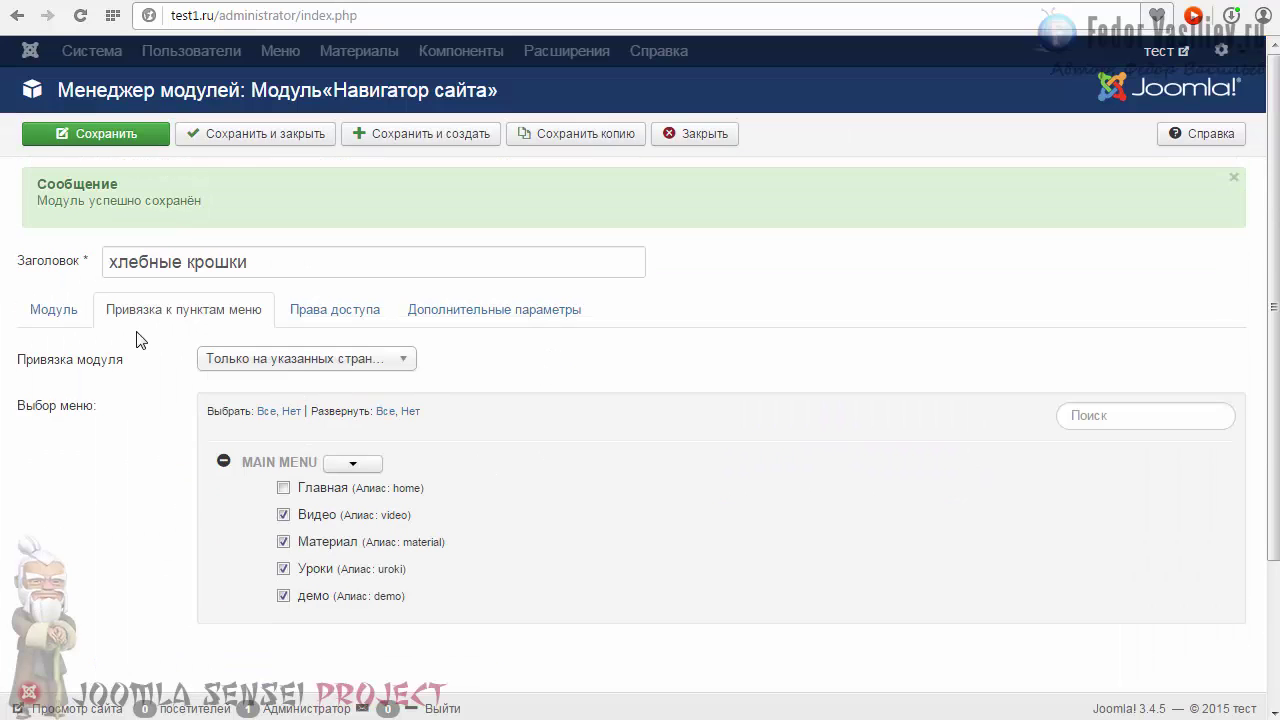
click(55, 310)
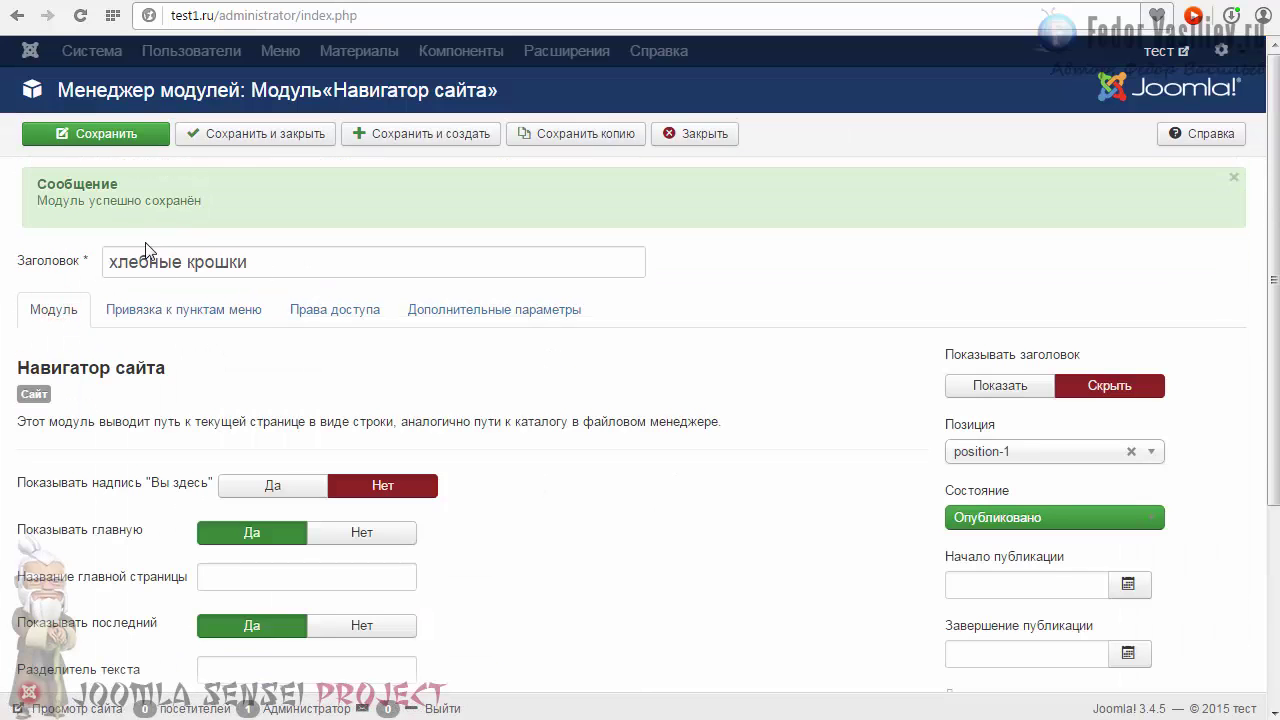
scroll(194, 320, down, 3)
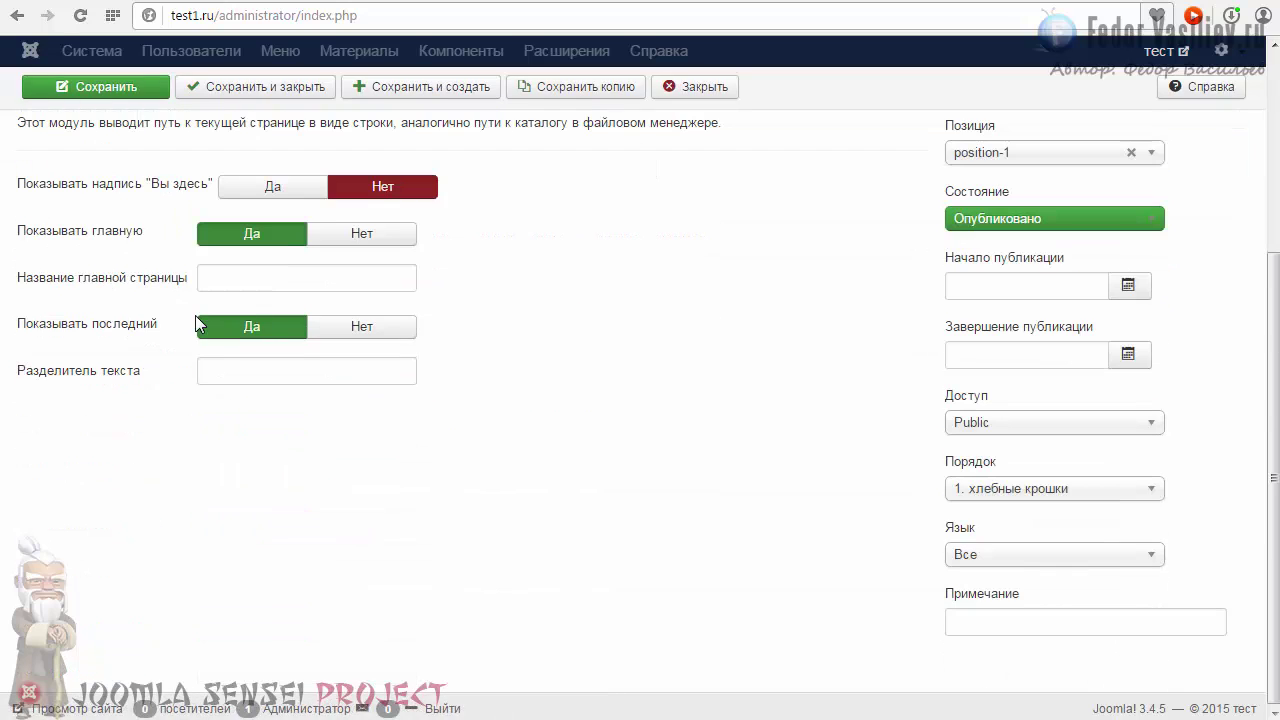
scroll(300, 280, up, 3)
click(553, 145)
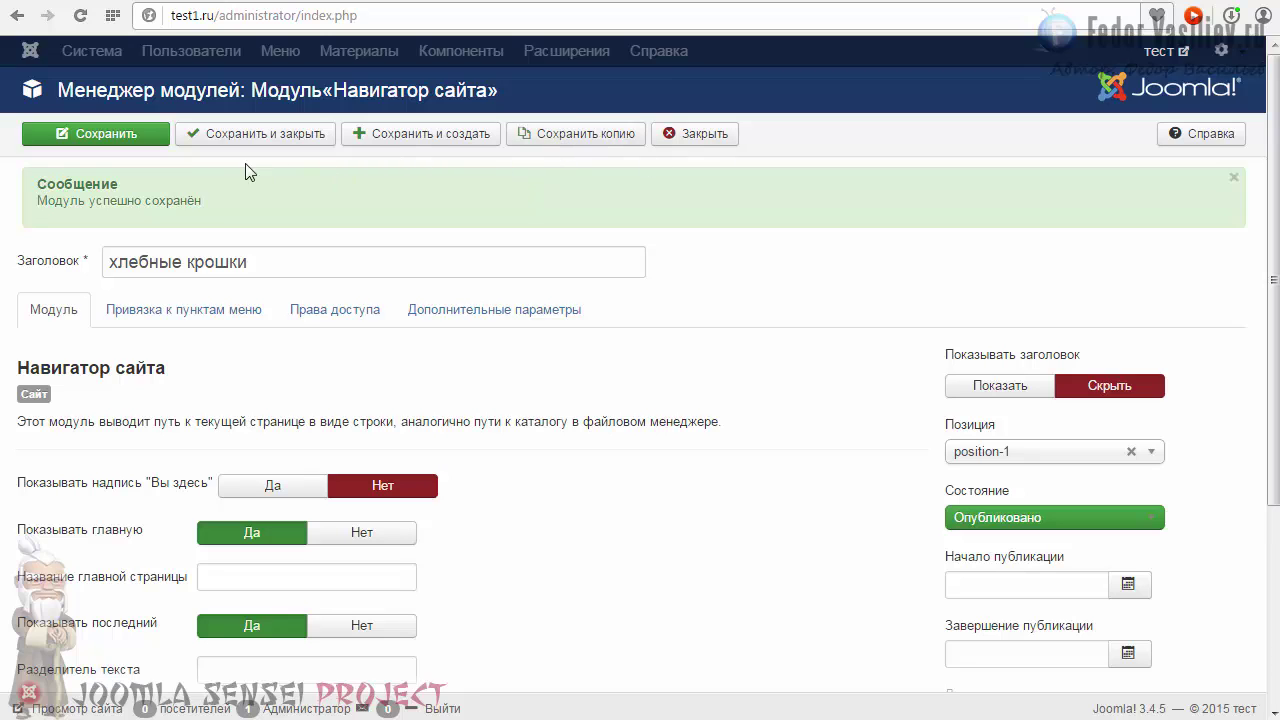
click(692, 136)
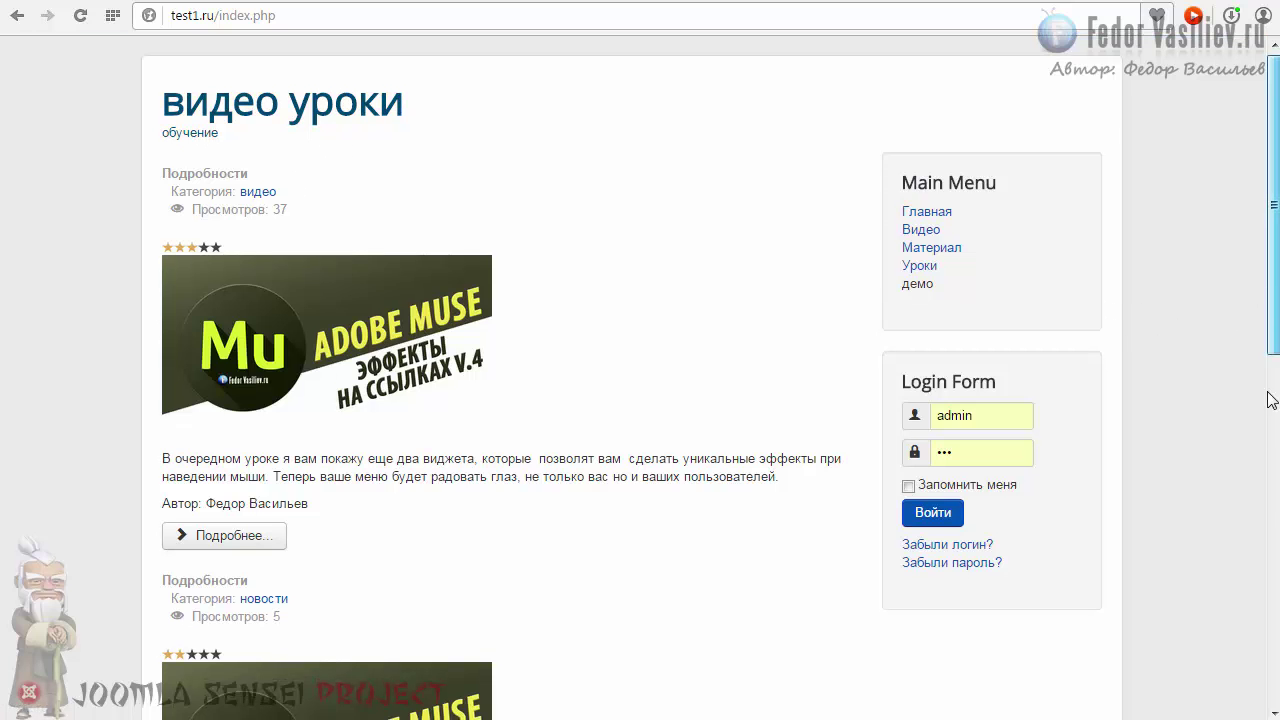
Examine the site's home page and the Main Menu and Login Form entries in the module list
drag(1273, 306, 1016, 292)
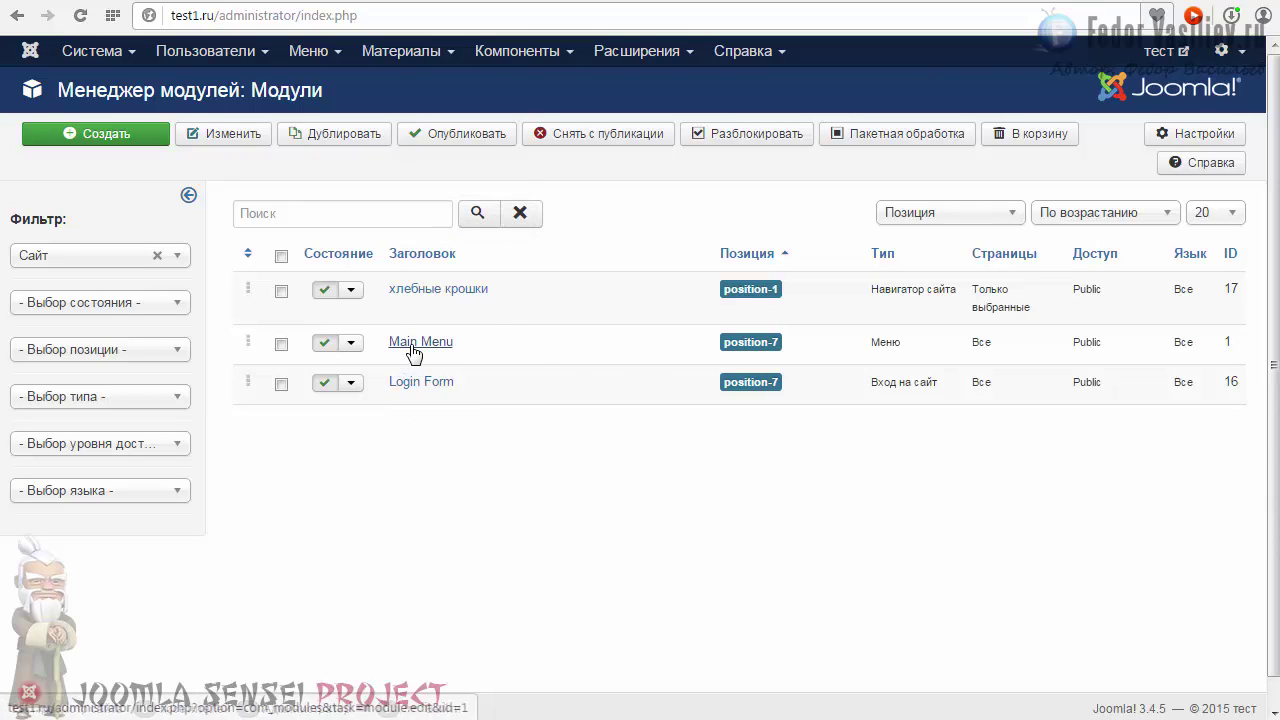
mouse_move(486, 338)
mouse_down()
mouse_move(400, 349)
mouse_move(460, 341)
mouse_up()
triple_click(458, 342)
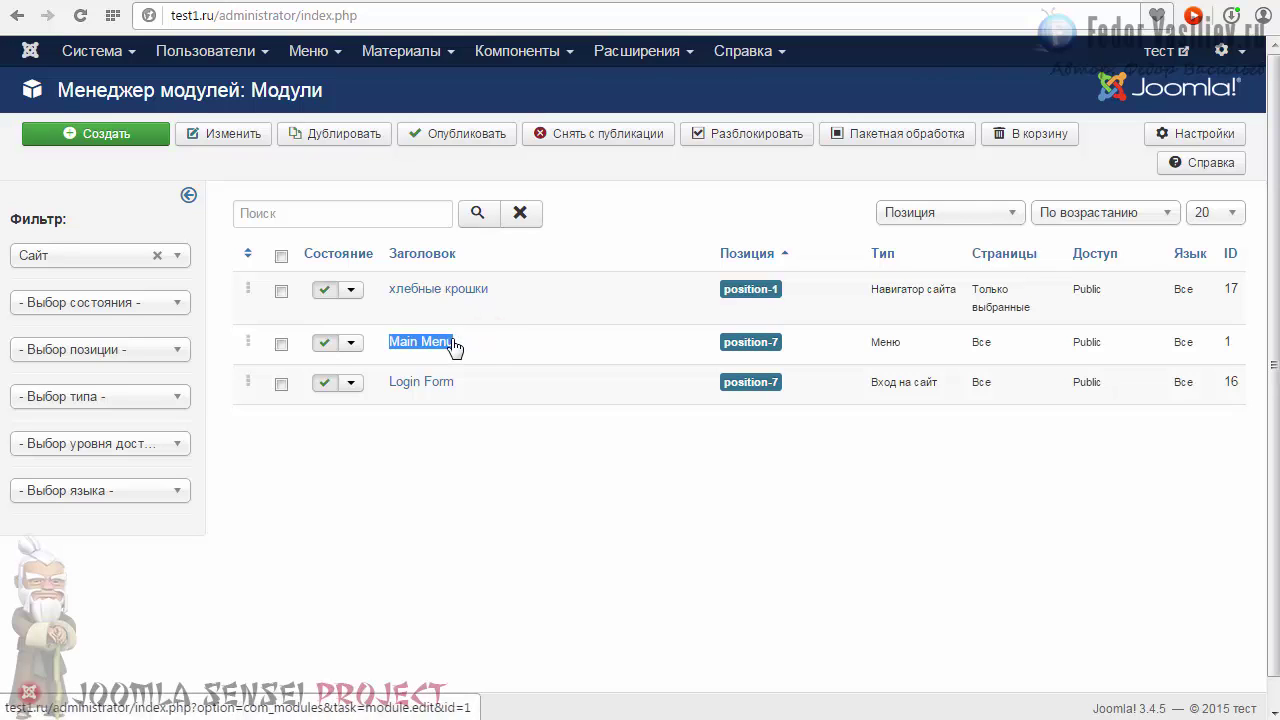
click(451, 346)
mouse_move(487, 386)
mouse_down()
mouse_move(406, 391)
mouse_move(486, 386)
mouse_up()
click(497, 381)
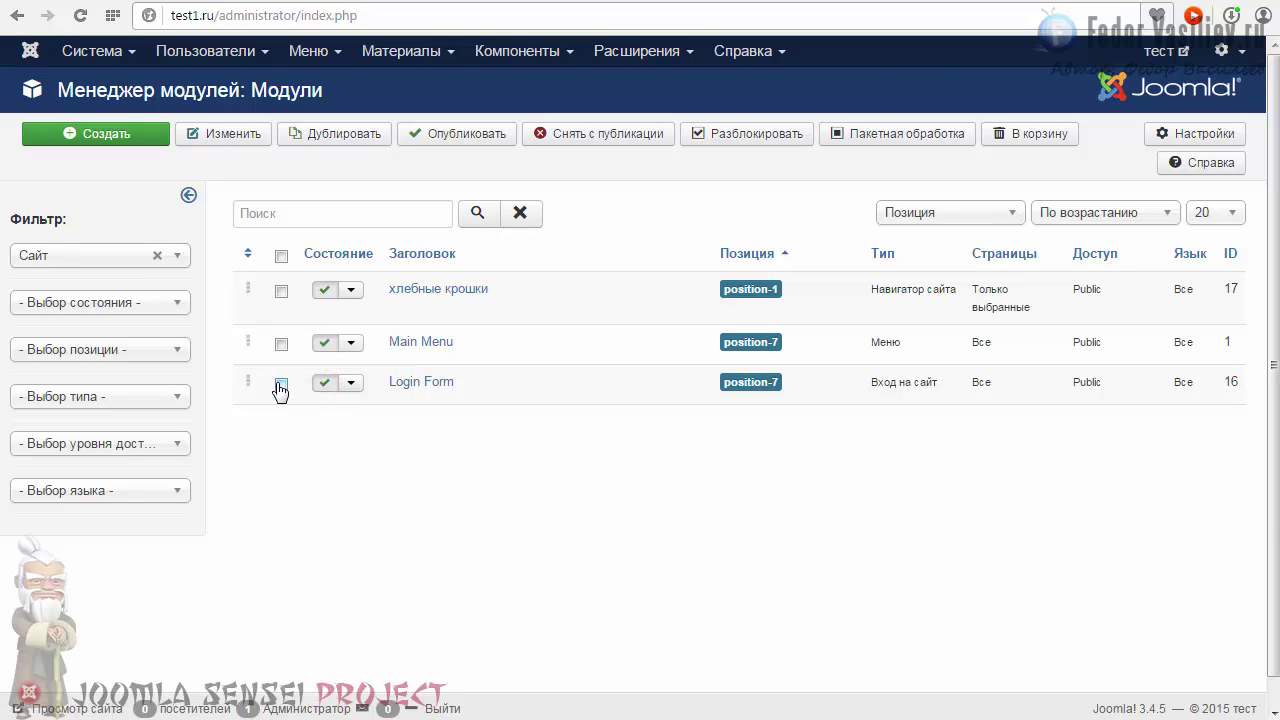
Start creating a new module and look through the list of available module types
click(86, 138)
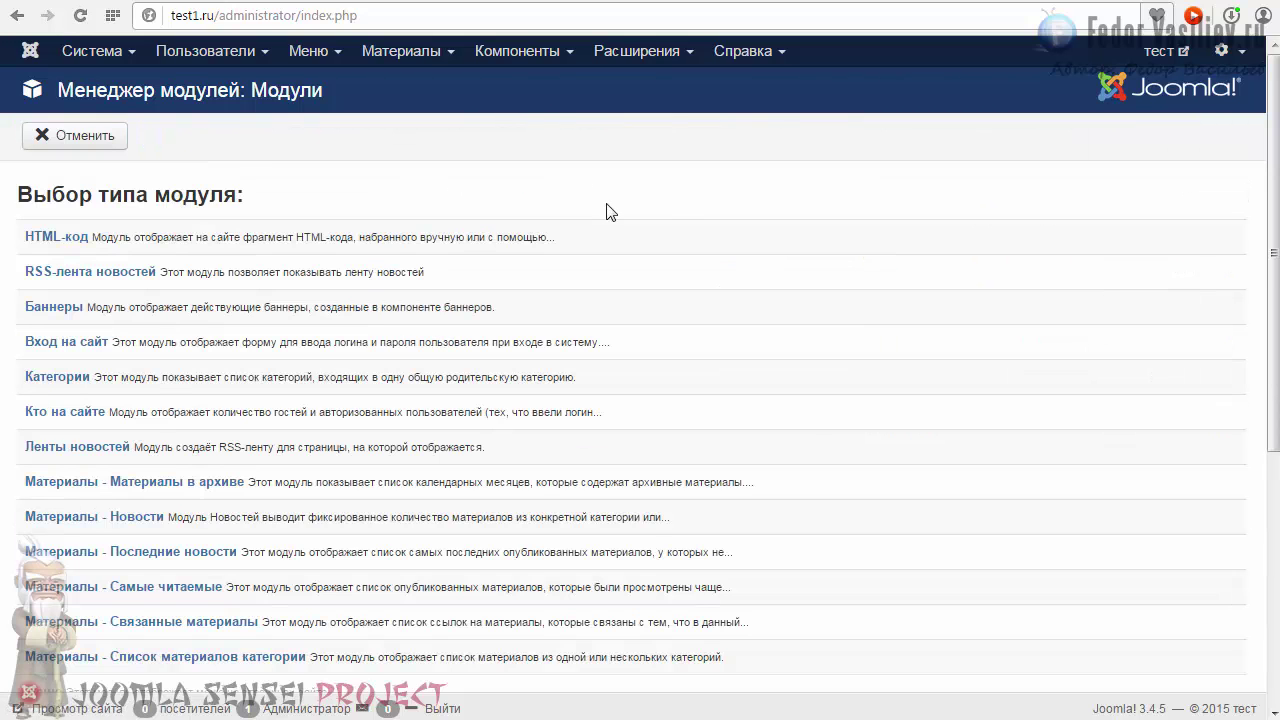
drag(1273, 242, 1261, 271)
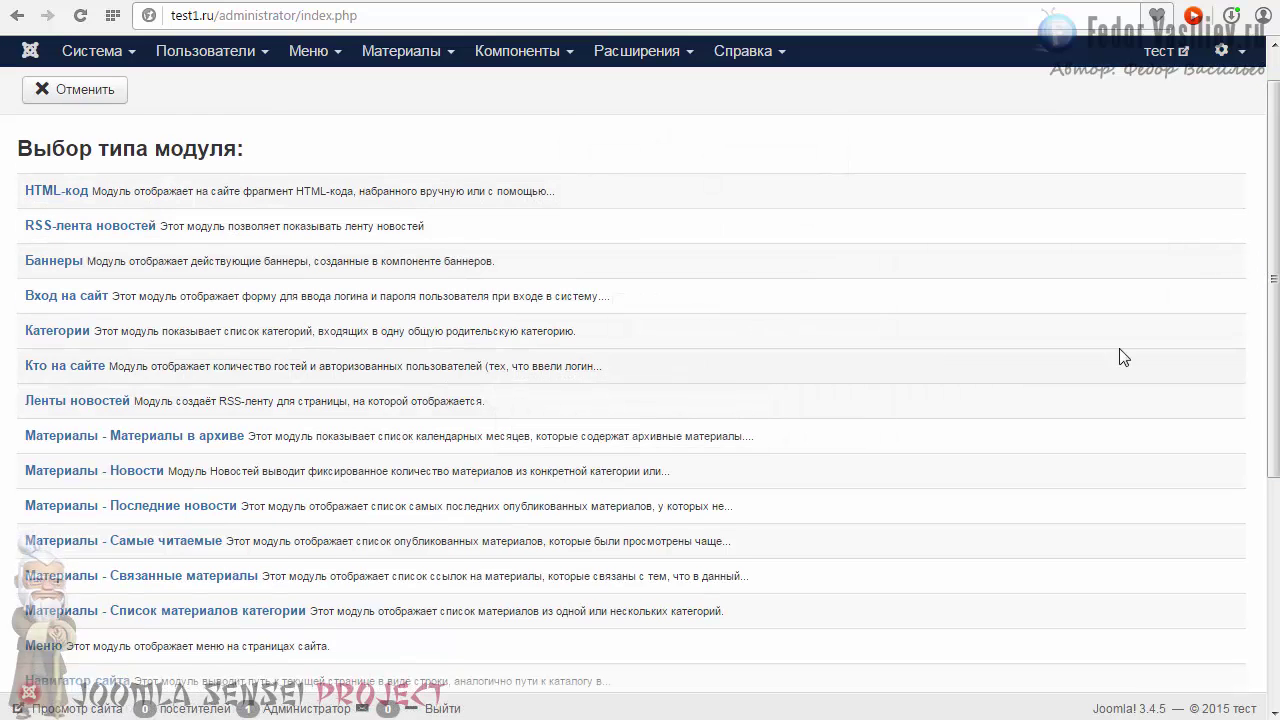
drag(1272, 348, 1275, 537)
drag(1274, 435, 1274, 394)
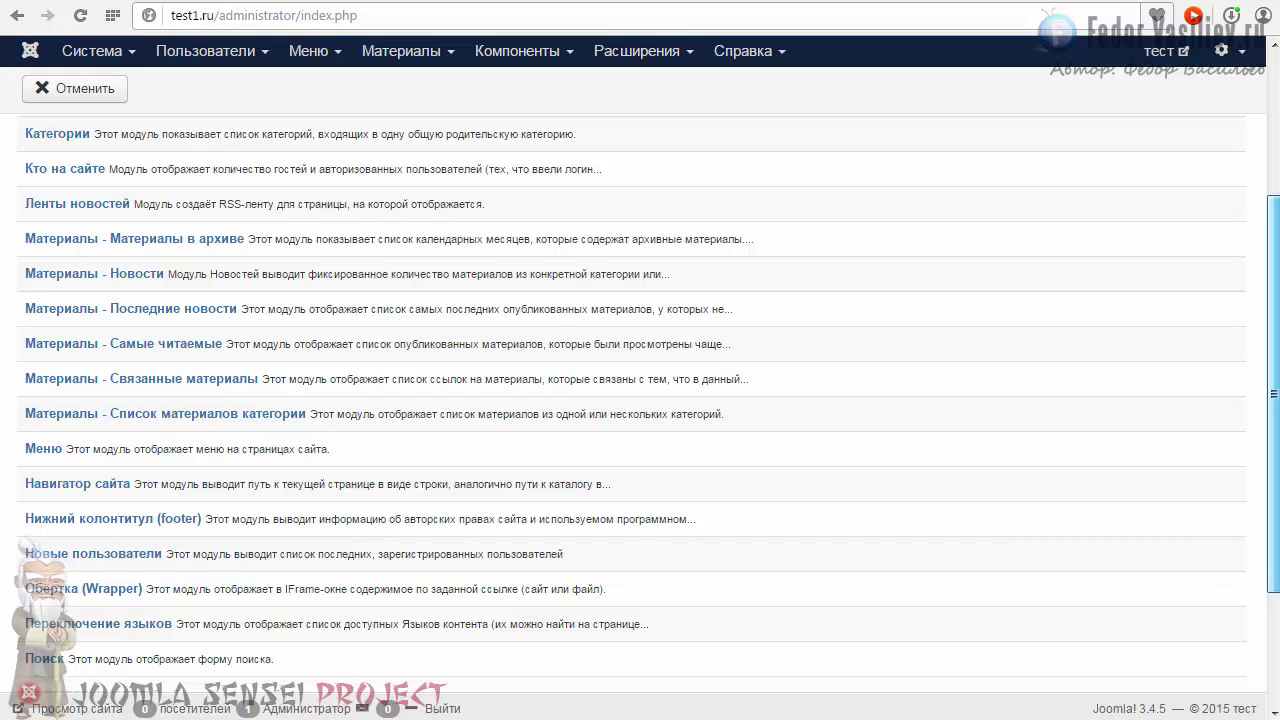
Examine the Main Menu and Login Form blocks on the site's home page and return to the module type list
click(1012, 2)
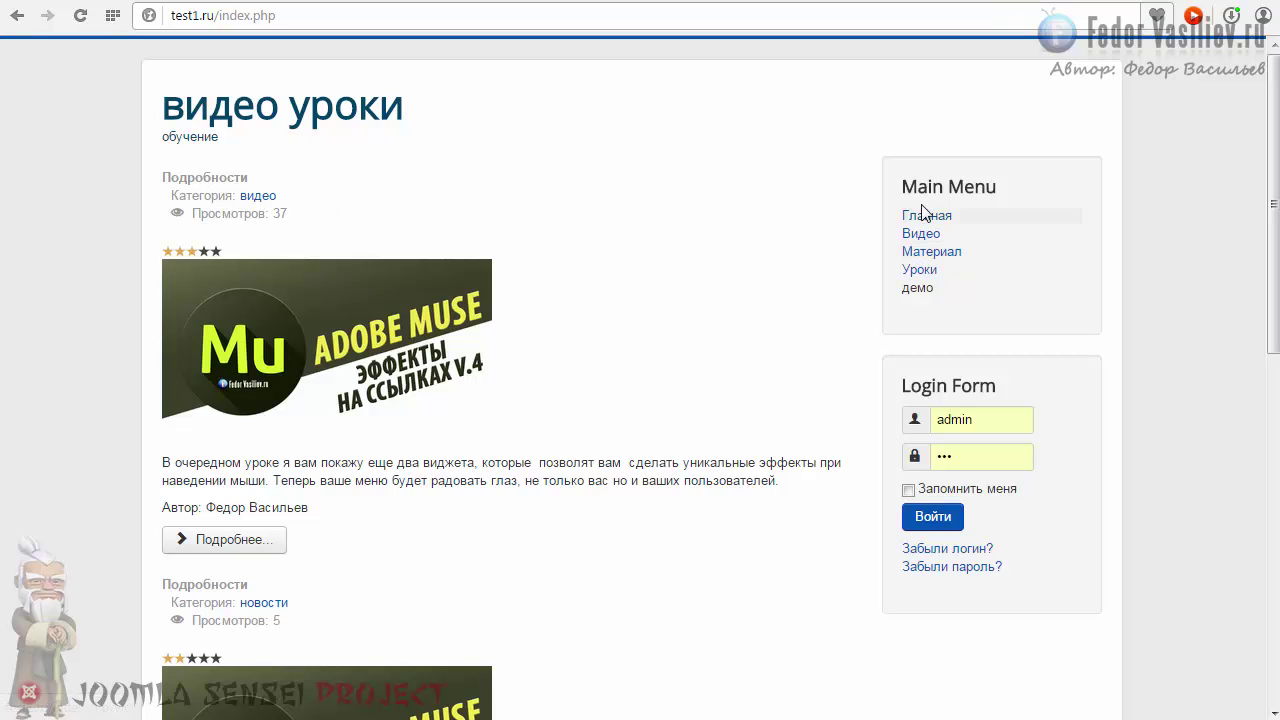
drag(1276, 280, 1262, 330)
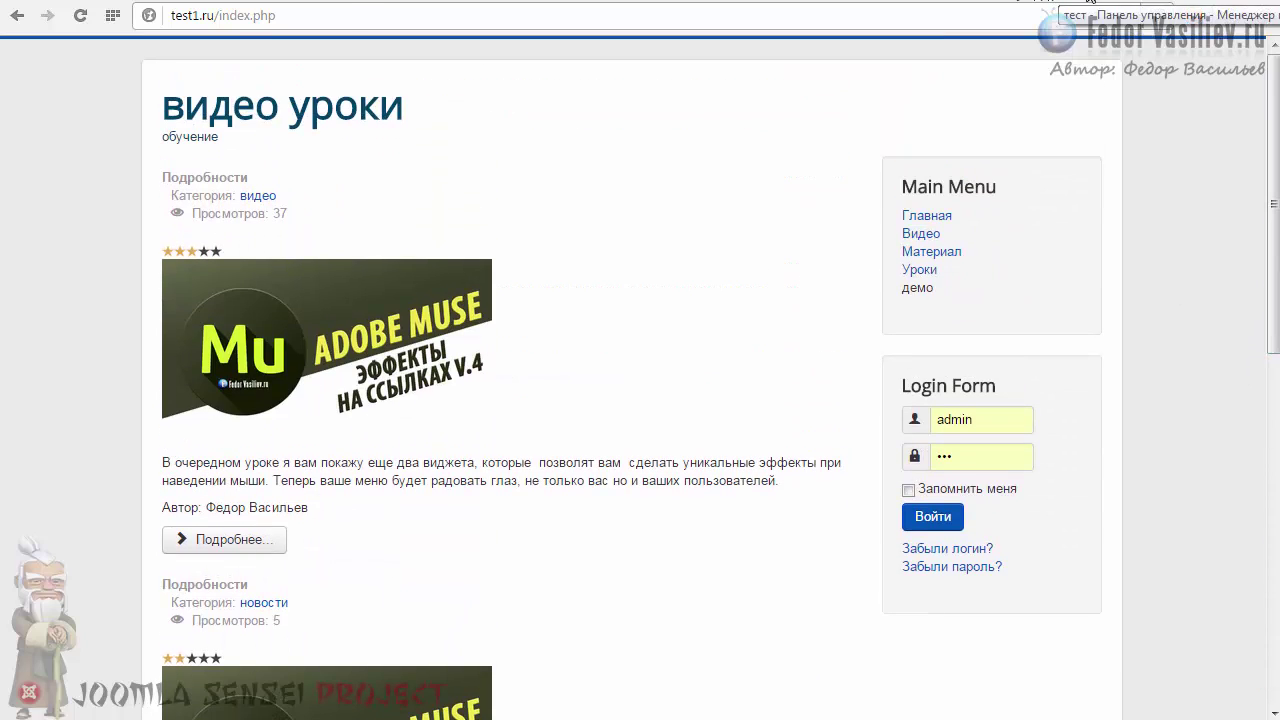
click(1076, 6)
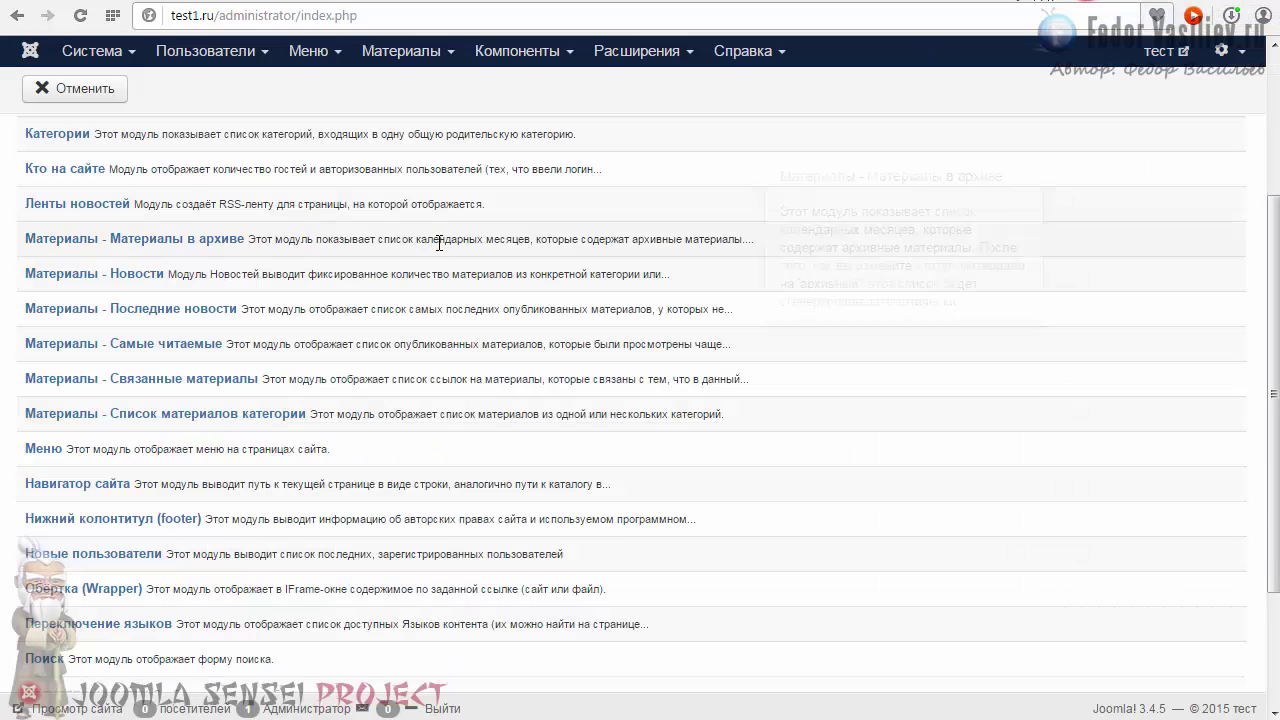
Open a new module of type "Меню", review its menu and publishing settings, and close it without saving
click(43, 450)
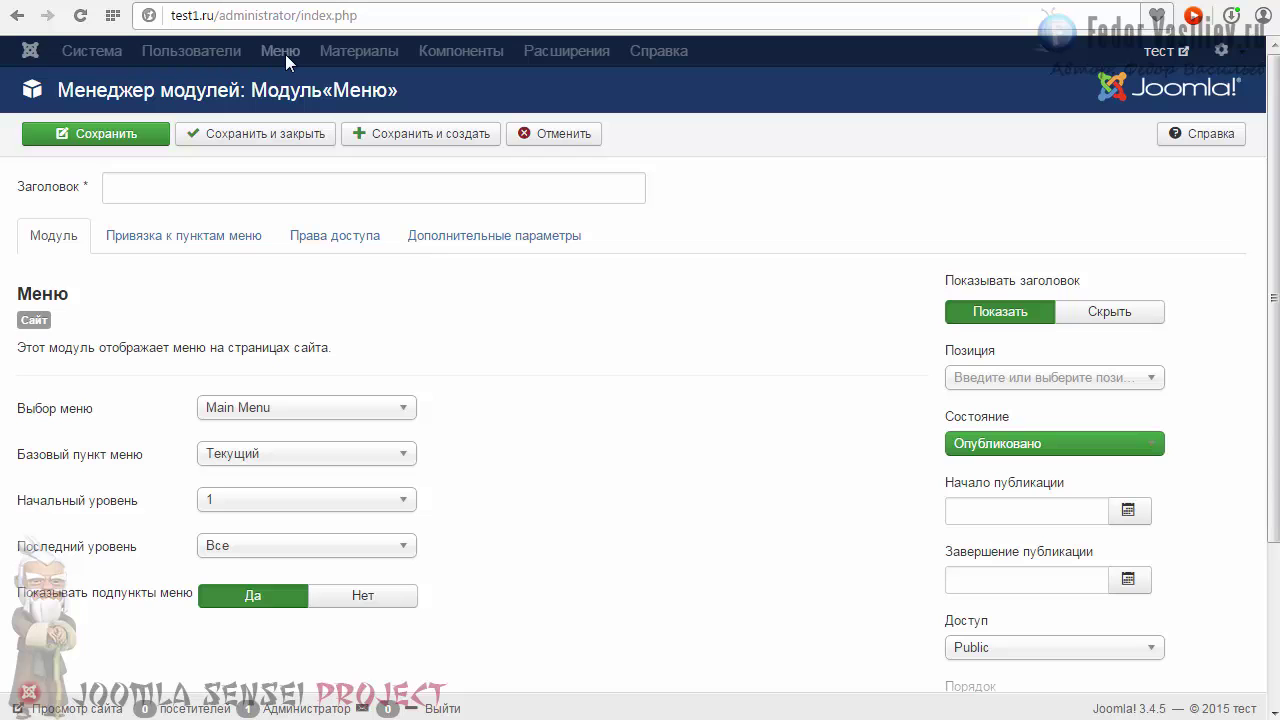
scroll(400, 234, down, 2)
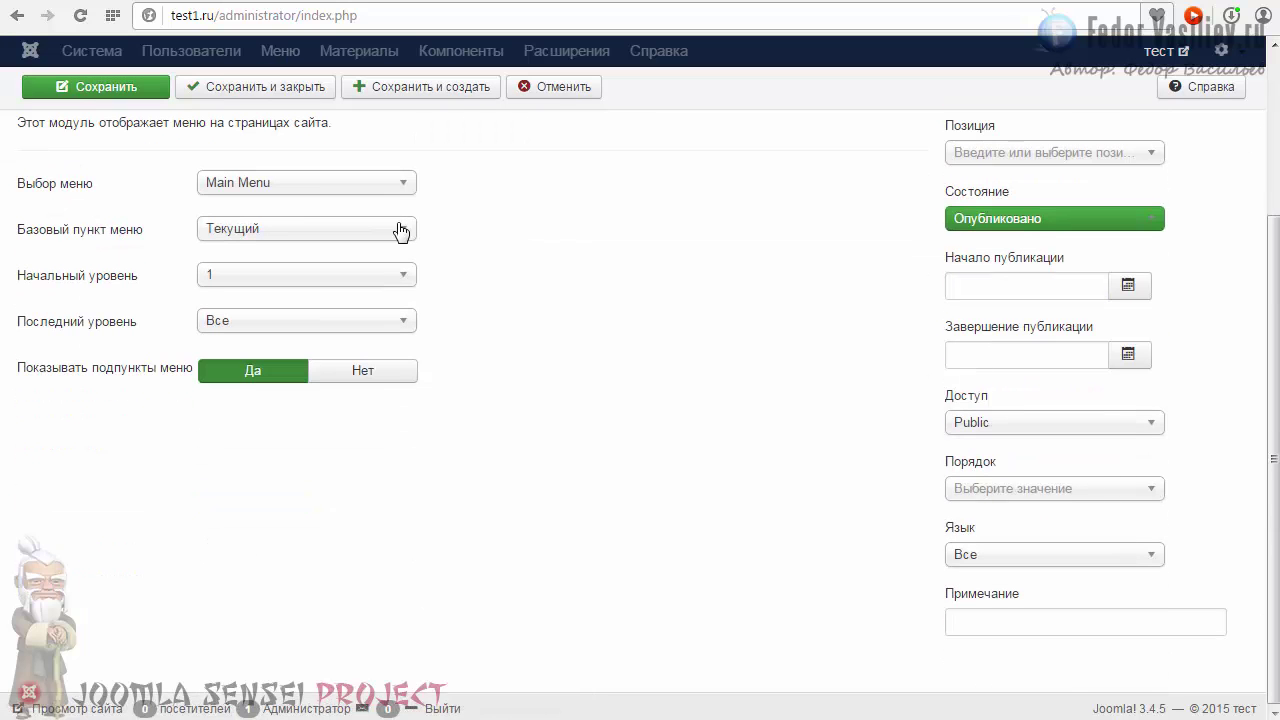
scroll(400, 234, up, 2)
scroll(400, 232, down, 1)
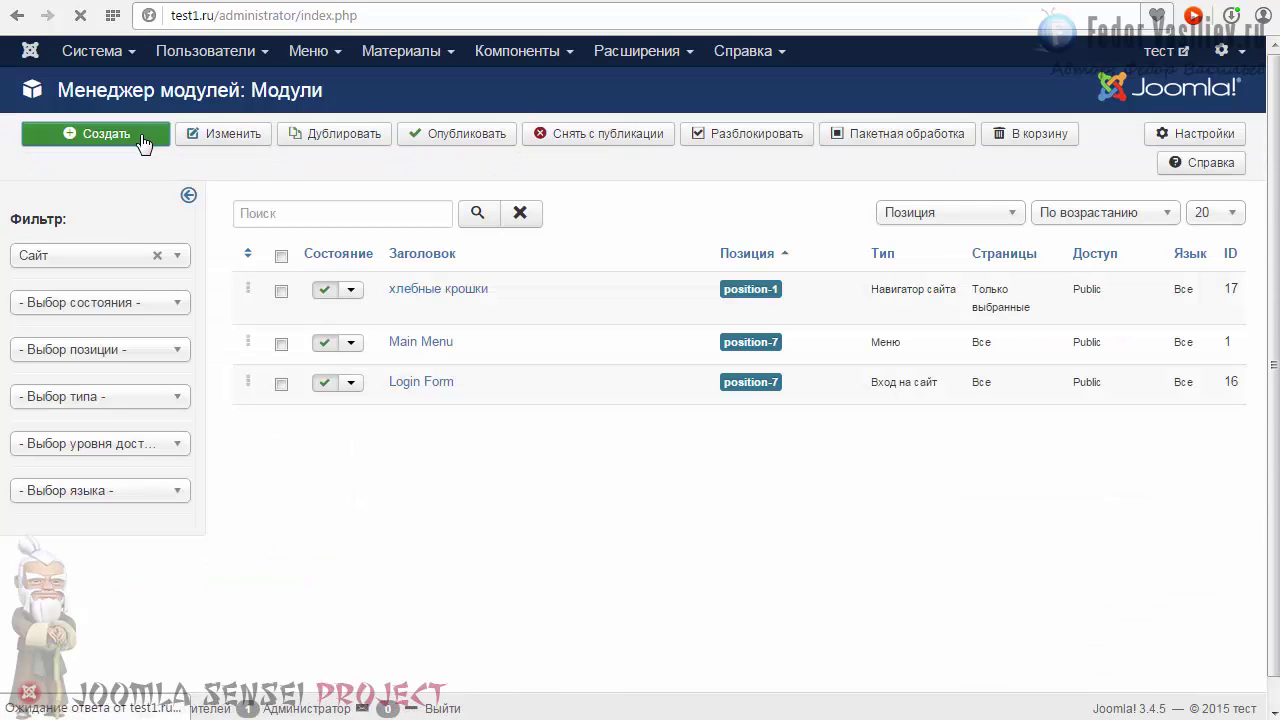
Start another new module and examine the whole list of module types, from "HTML-код" to "Умный поиск"
click(138, 134)
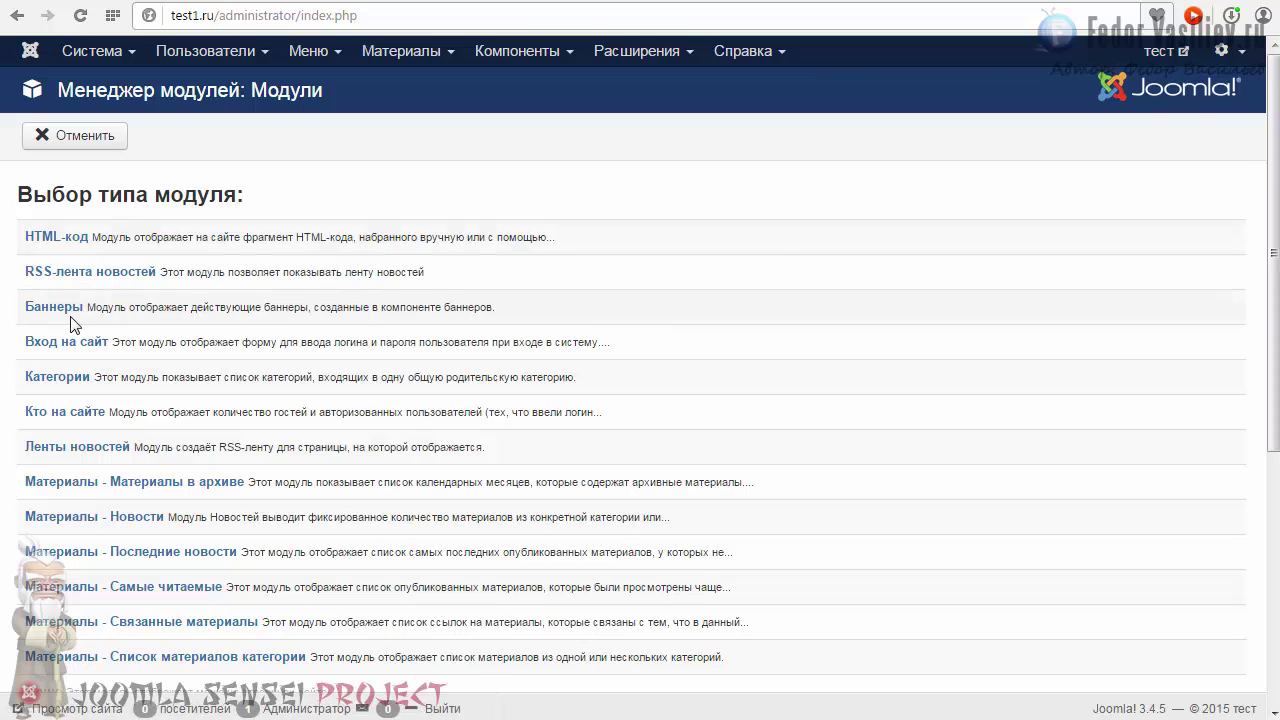
mouse_move(242, 308)
scroll(34, 191, down, 3)
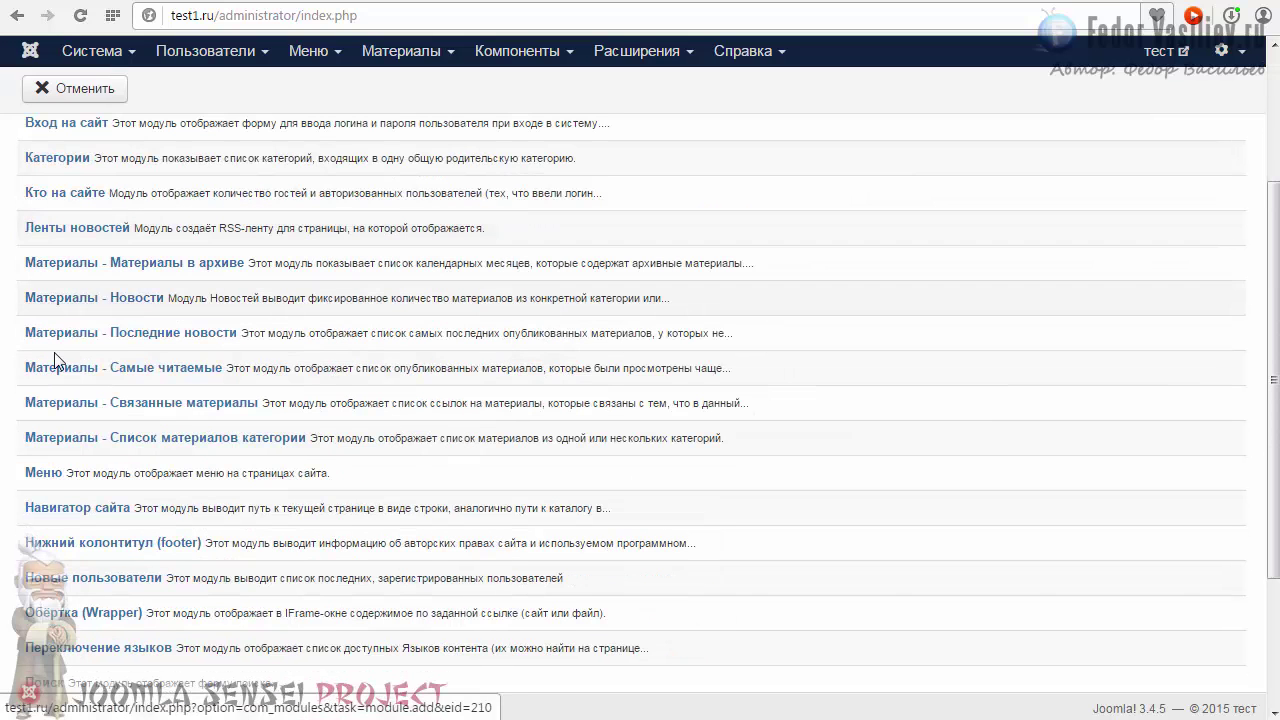
scroll(431, 395, down, 1)
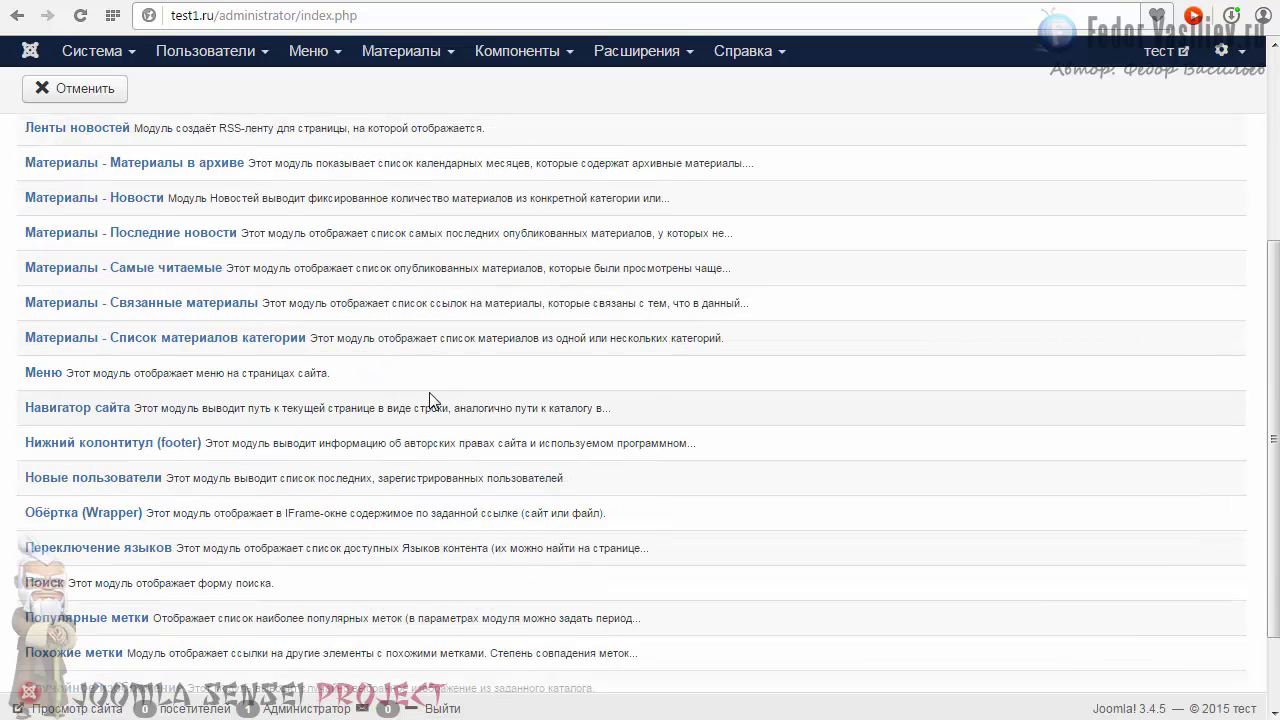
scroll(431, 398, down, 1)
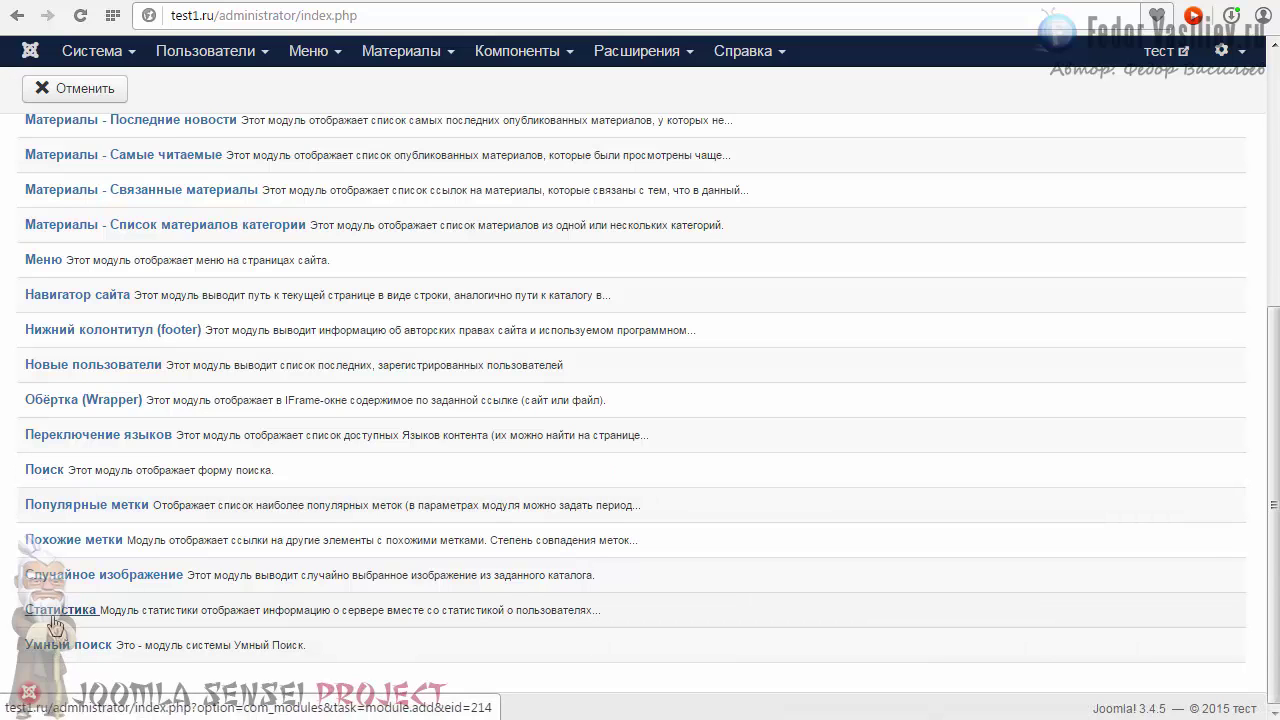
scroll(55, 625, up, 2)
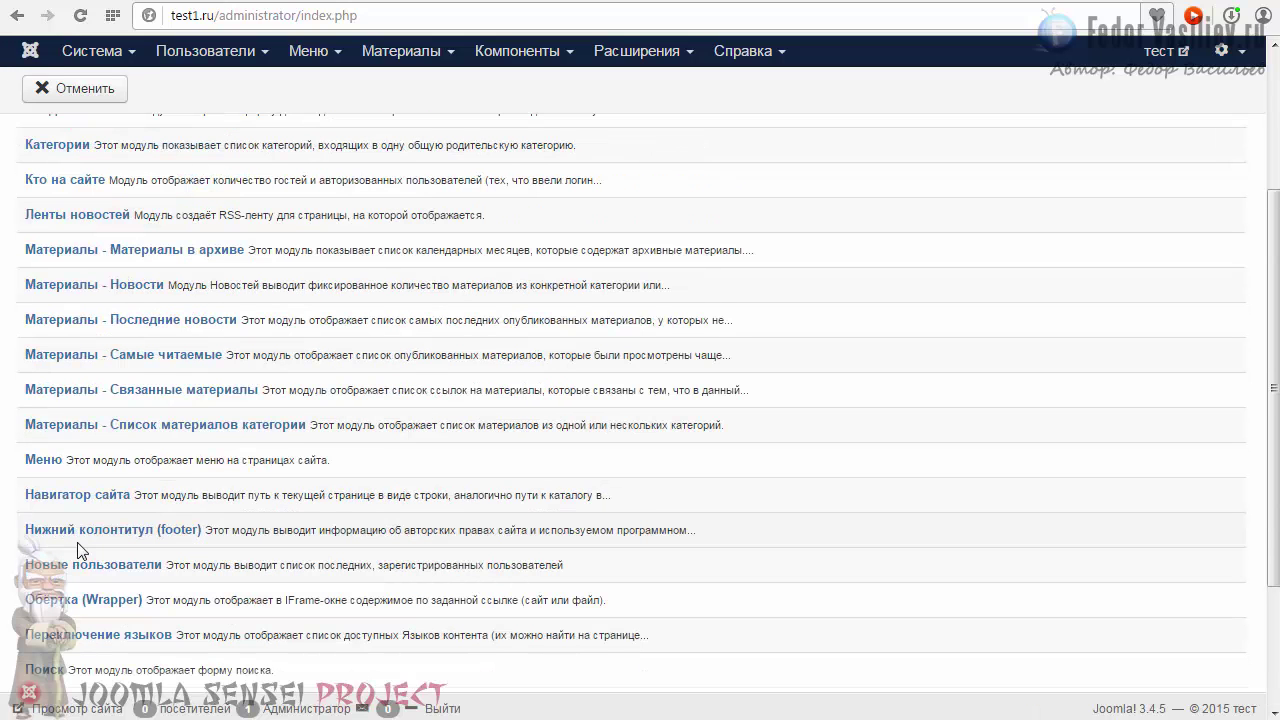
scroll(78, 550, up, 3)
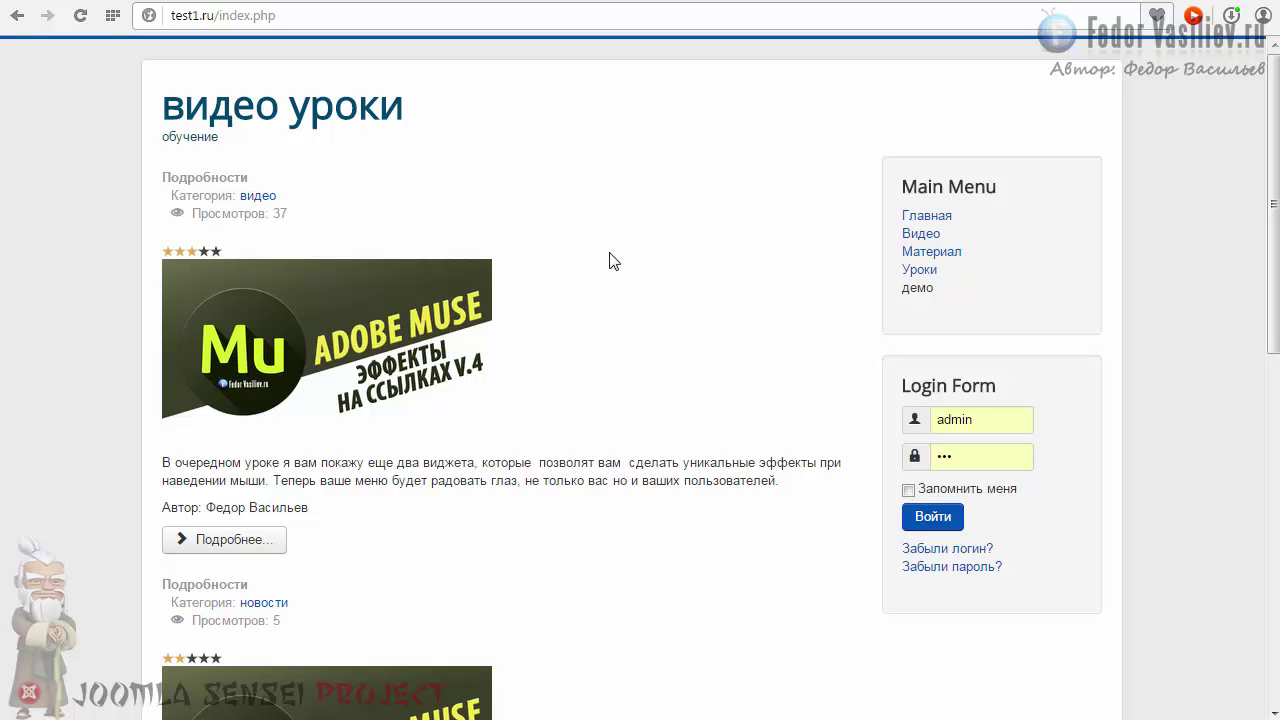
Look over the site's home page from the first article down to the footer and back up
scroll(598, 260, down, 5)
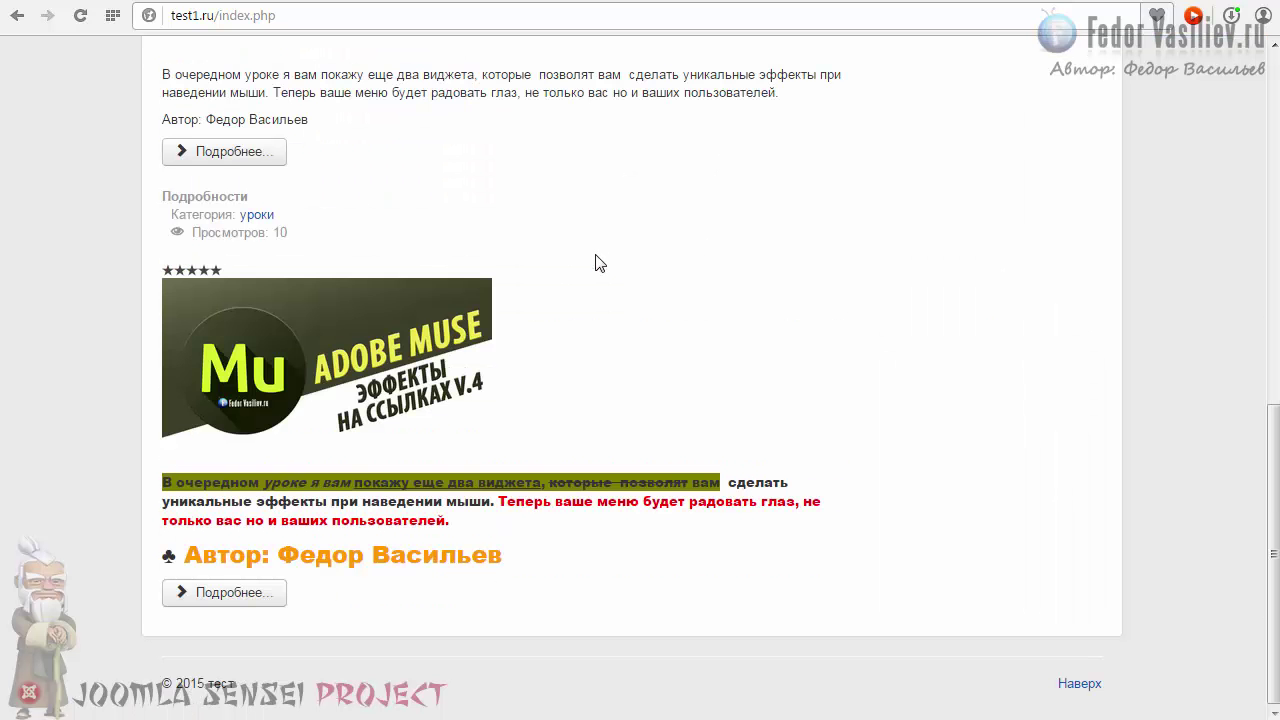
scroll(598, 262, up, 10)
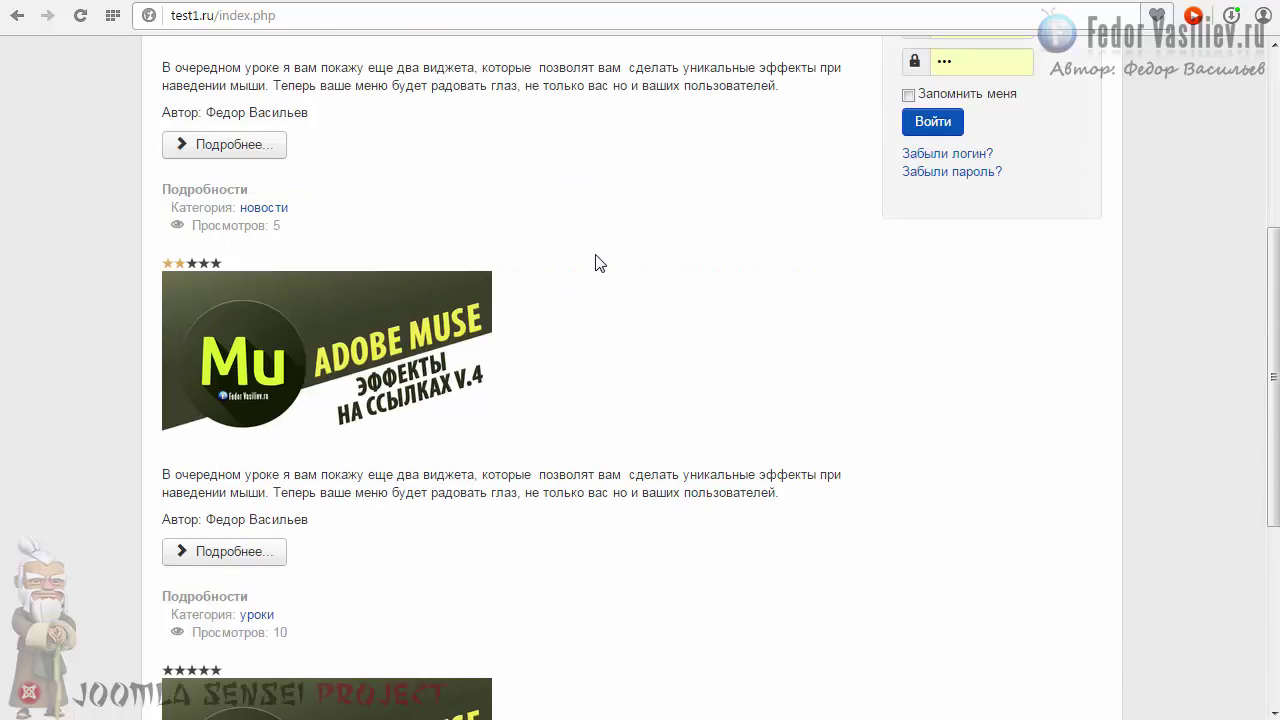